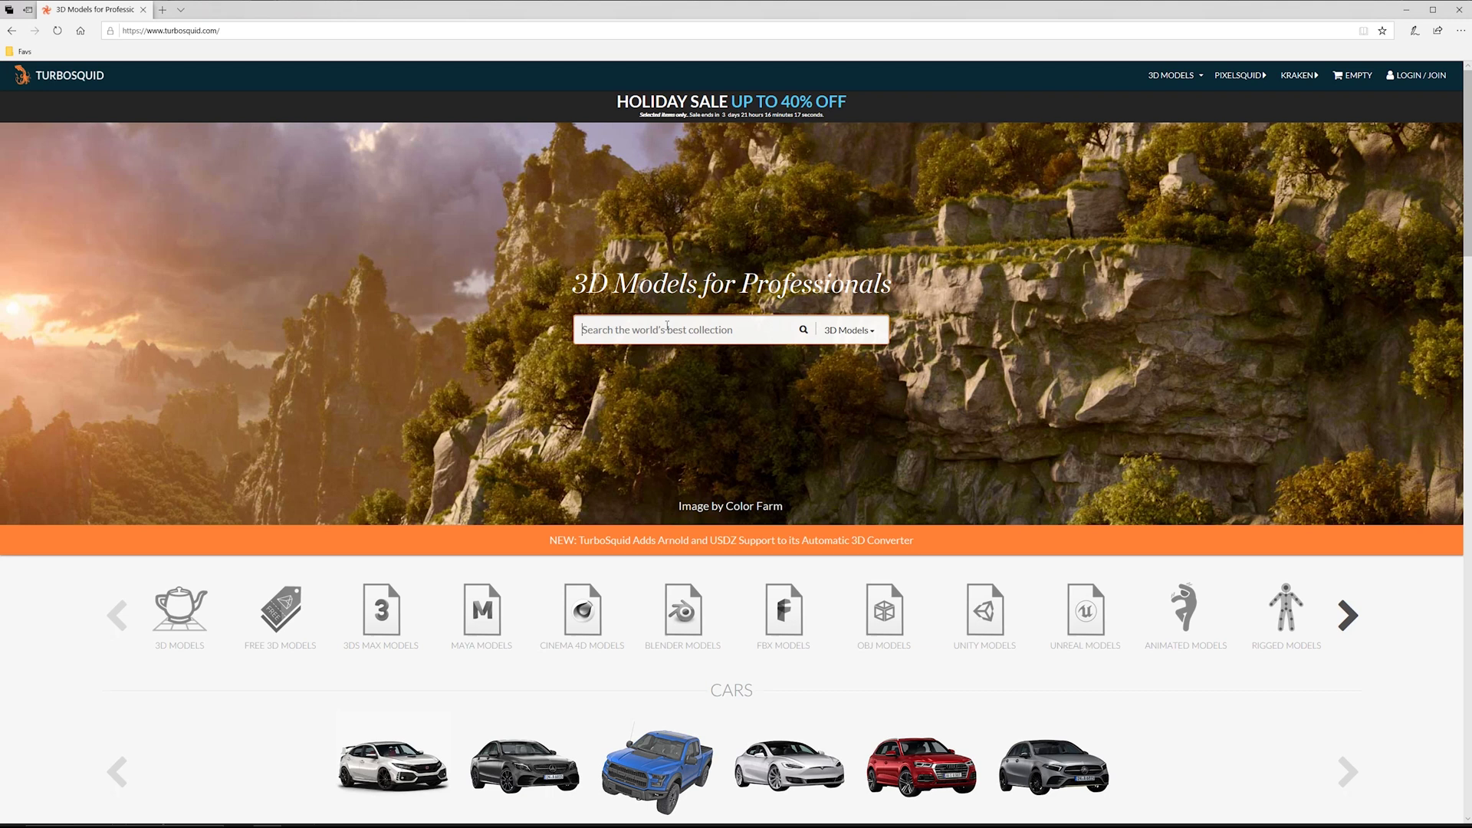
Step: Search the 3D model site for "t-38 talon" and open the free Northrop T-38 Talon model
text(38 talon)
key(Return)
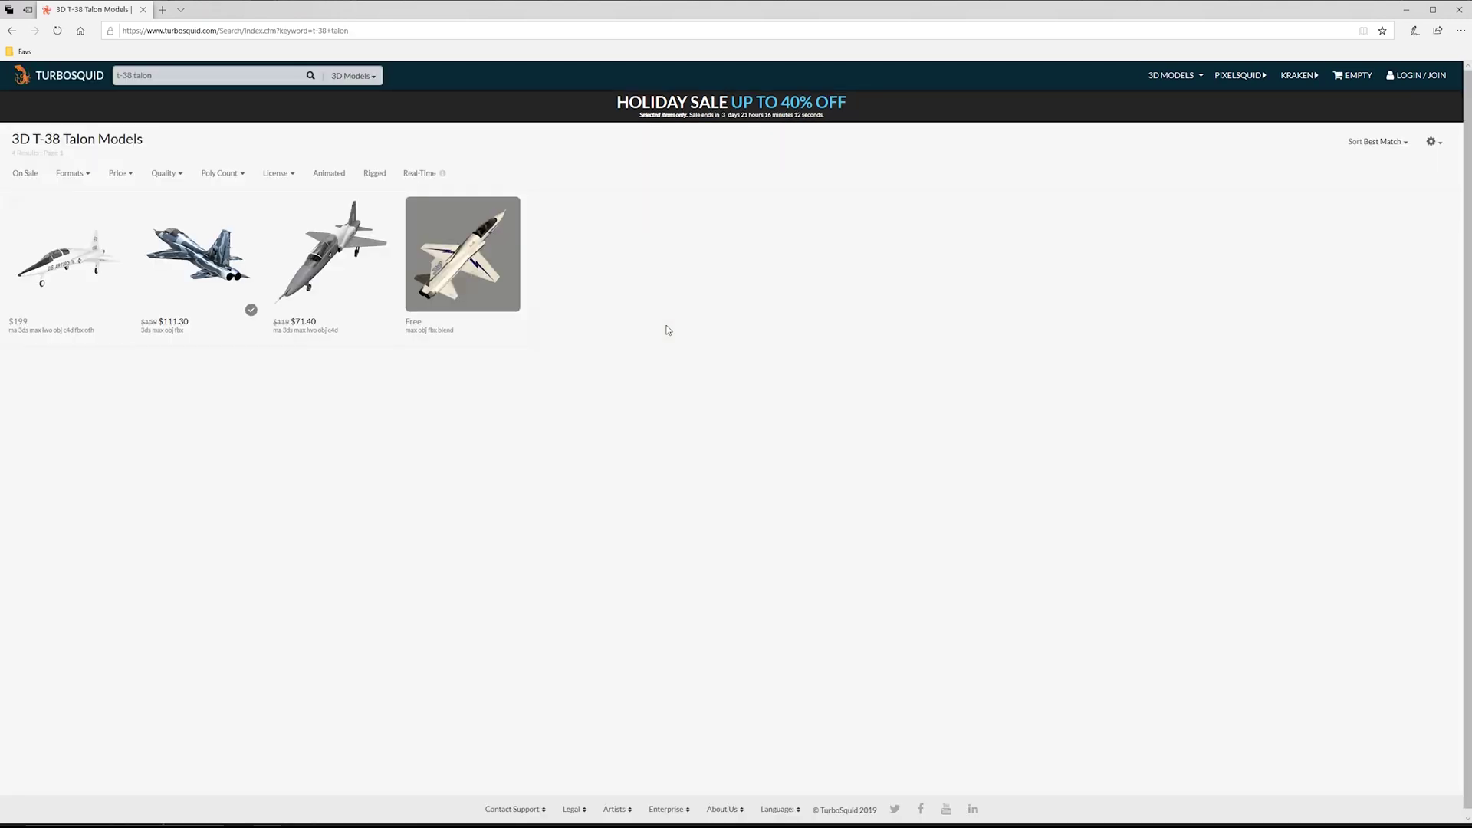
click(469, 246)
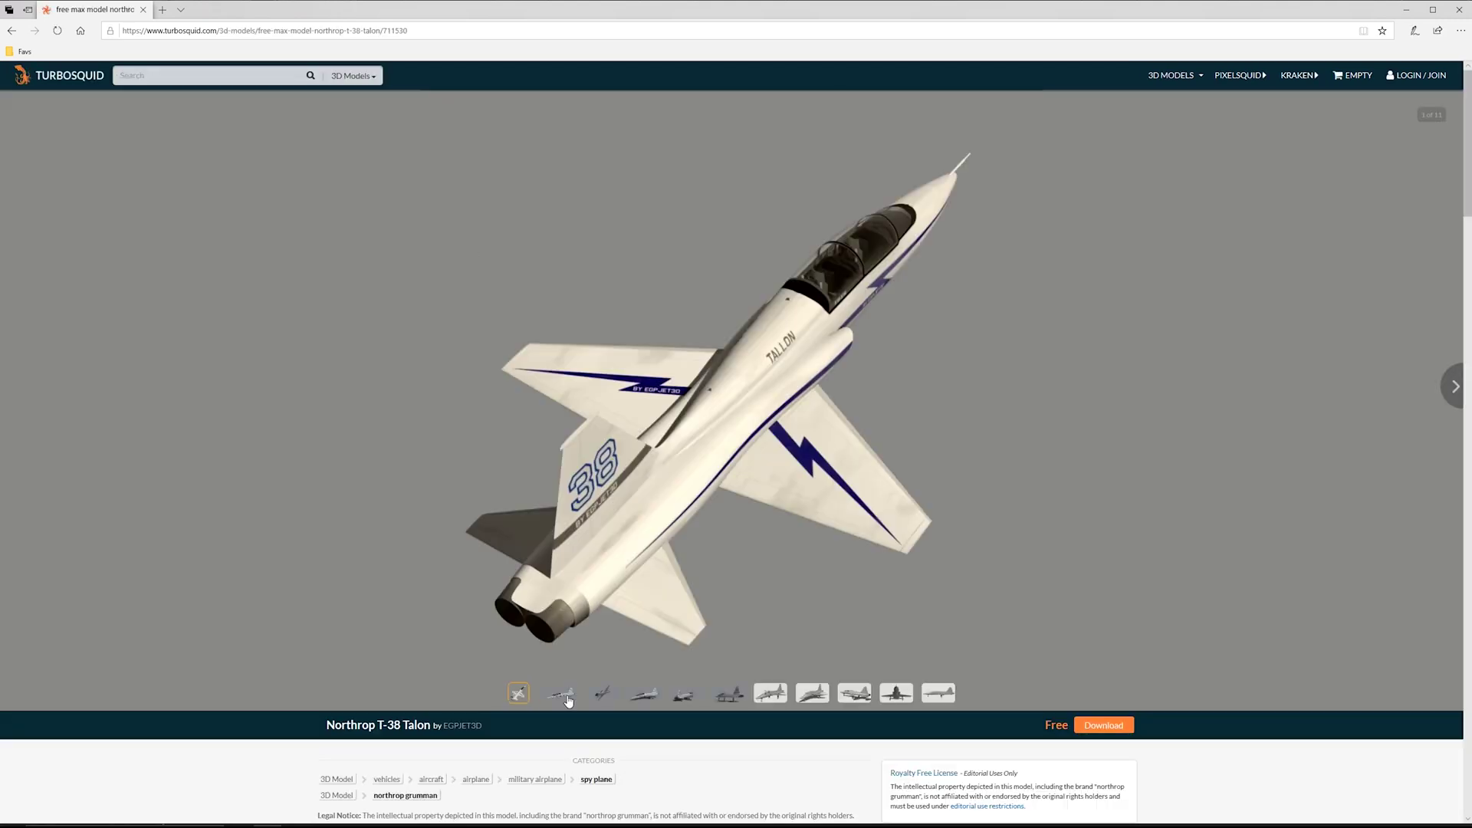
Step: Browse the preview images of the free T-38 Talon model, including the untextured renders
click(558, 699)
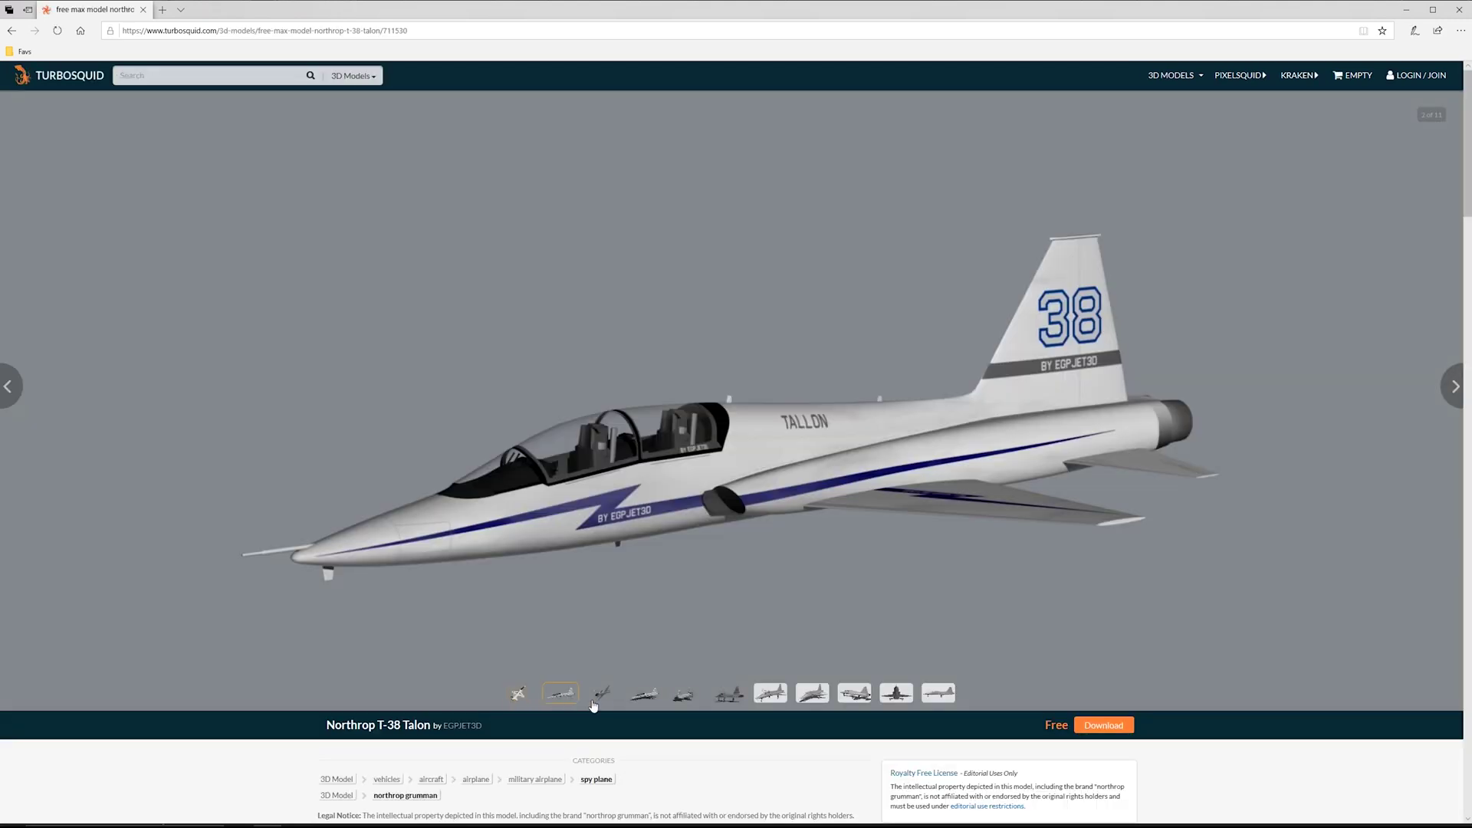
click(1454, 390)
click(1454, 395)
click(1454, 394)
click(1455, 395)
click(1454, 395)
click(1454, 394)
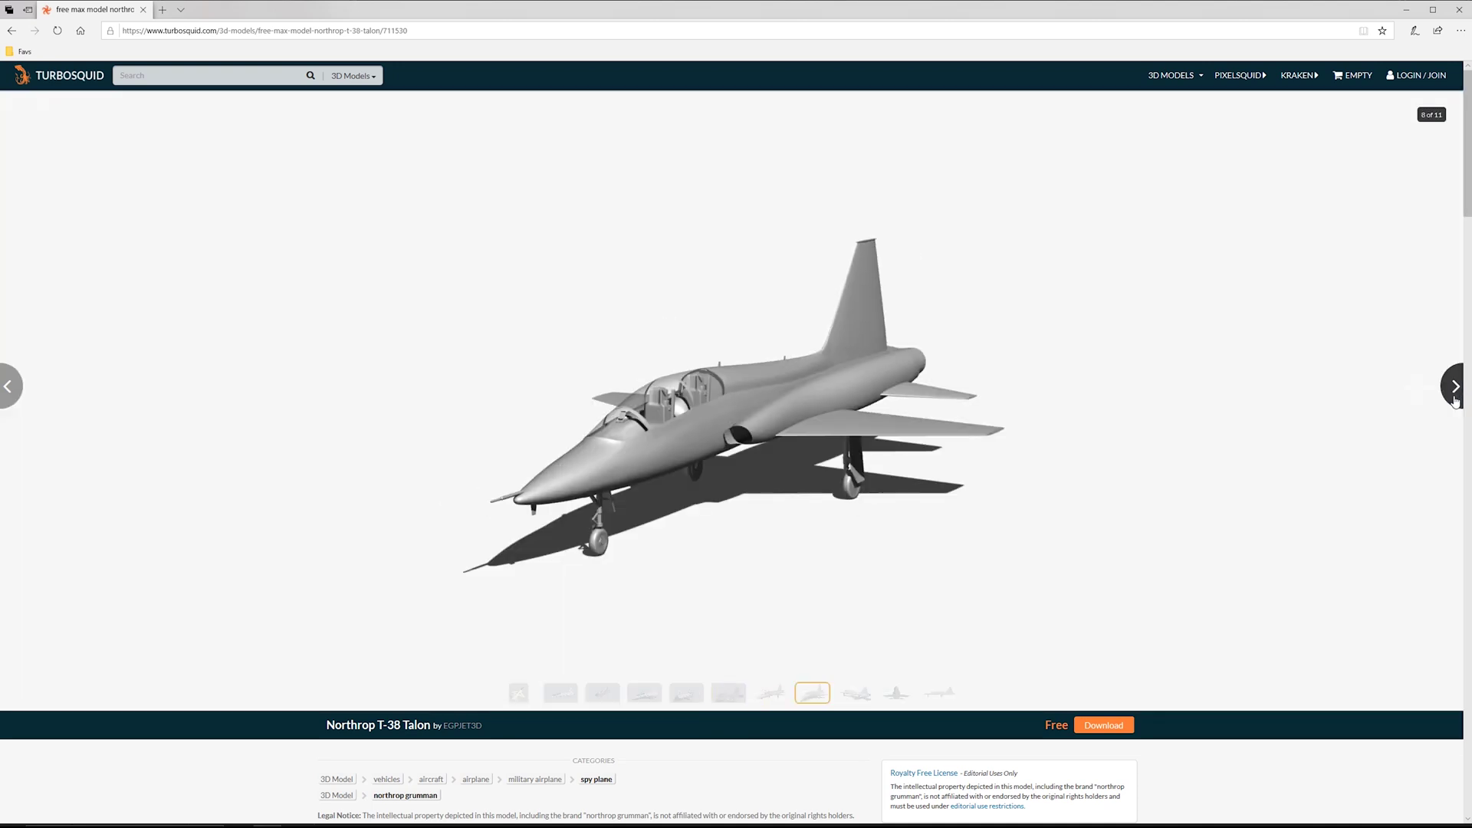
click(1454, 394)
click(1454, 395)
click(1454, 397)
click(1455, 397)
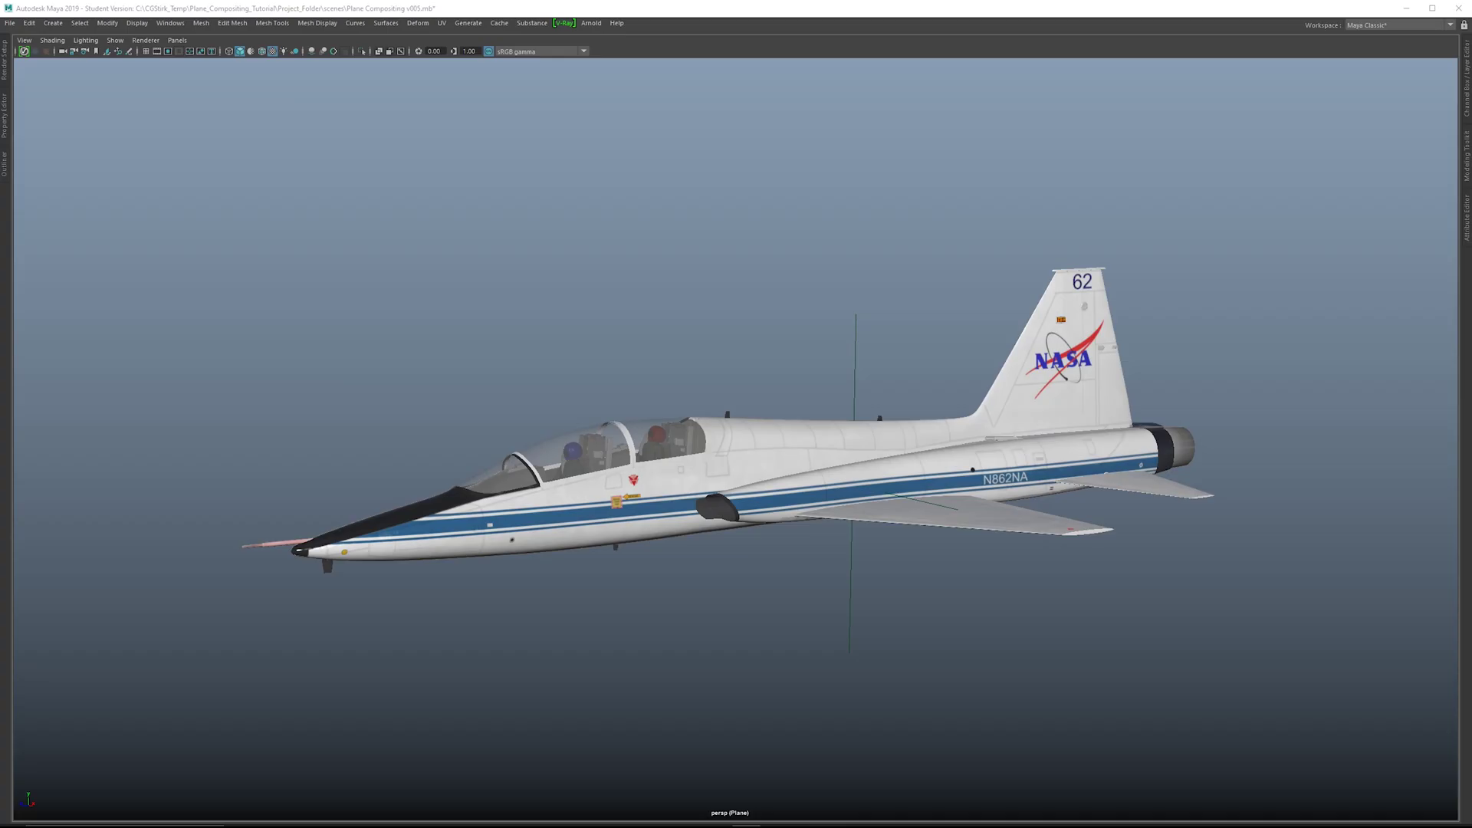
Step: Switch to Maya, overlay the wireframe on the textured NASA plane, and examine it from the nose to the engines
alt+drag(1085, 193, 595, 184)
click(261, 50)
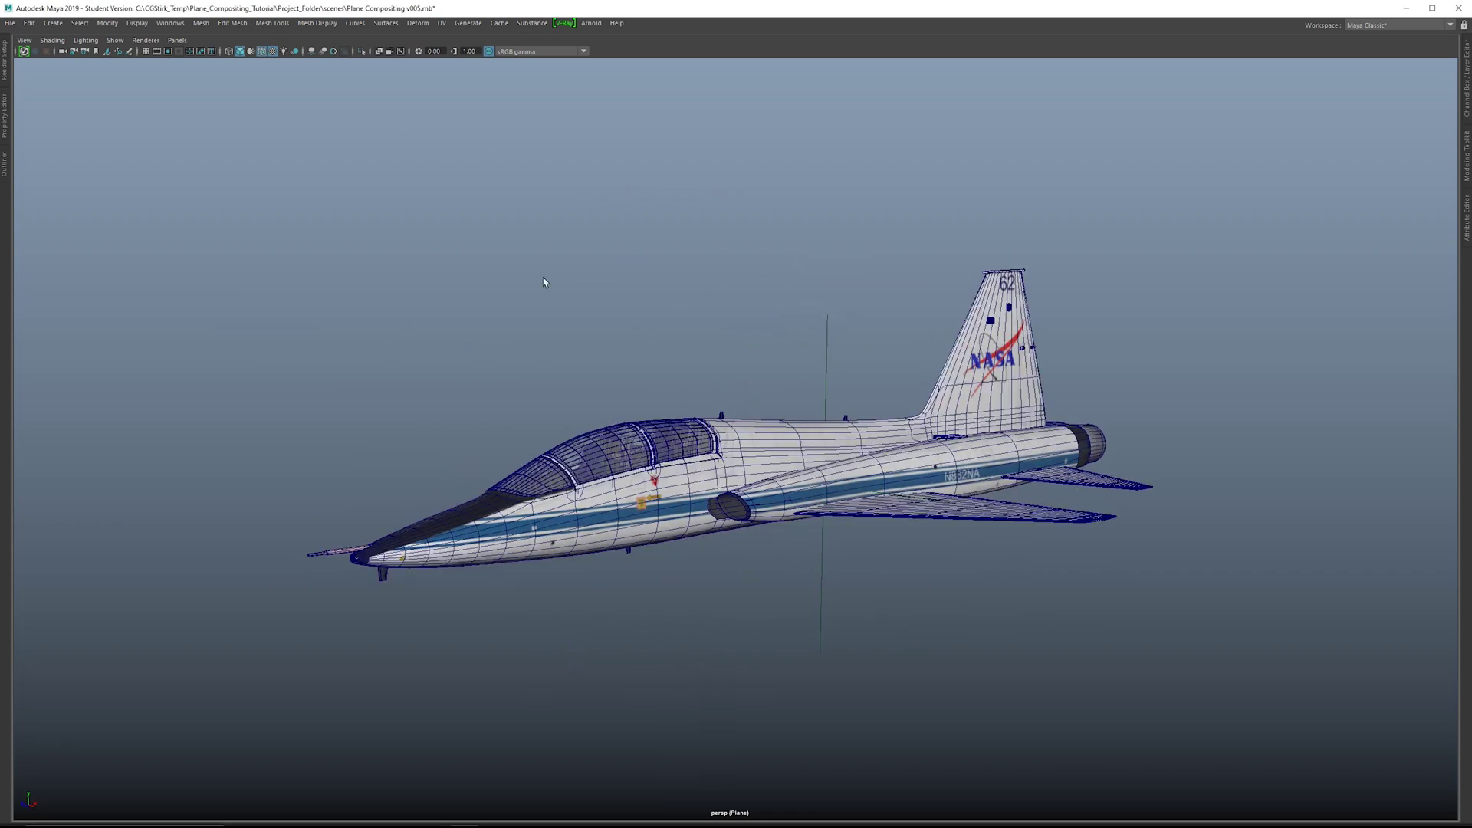
alt+middle_drag(798, 386, 823, 376)
alt+drag(823, 376, 893, 391)
alt+middle_drag(893, 391, 671, 375)
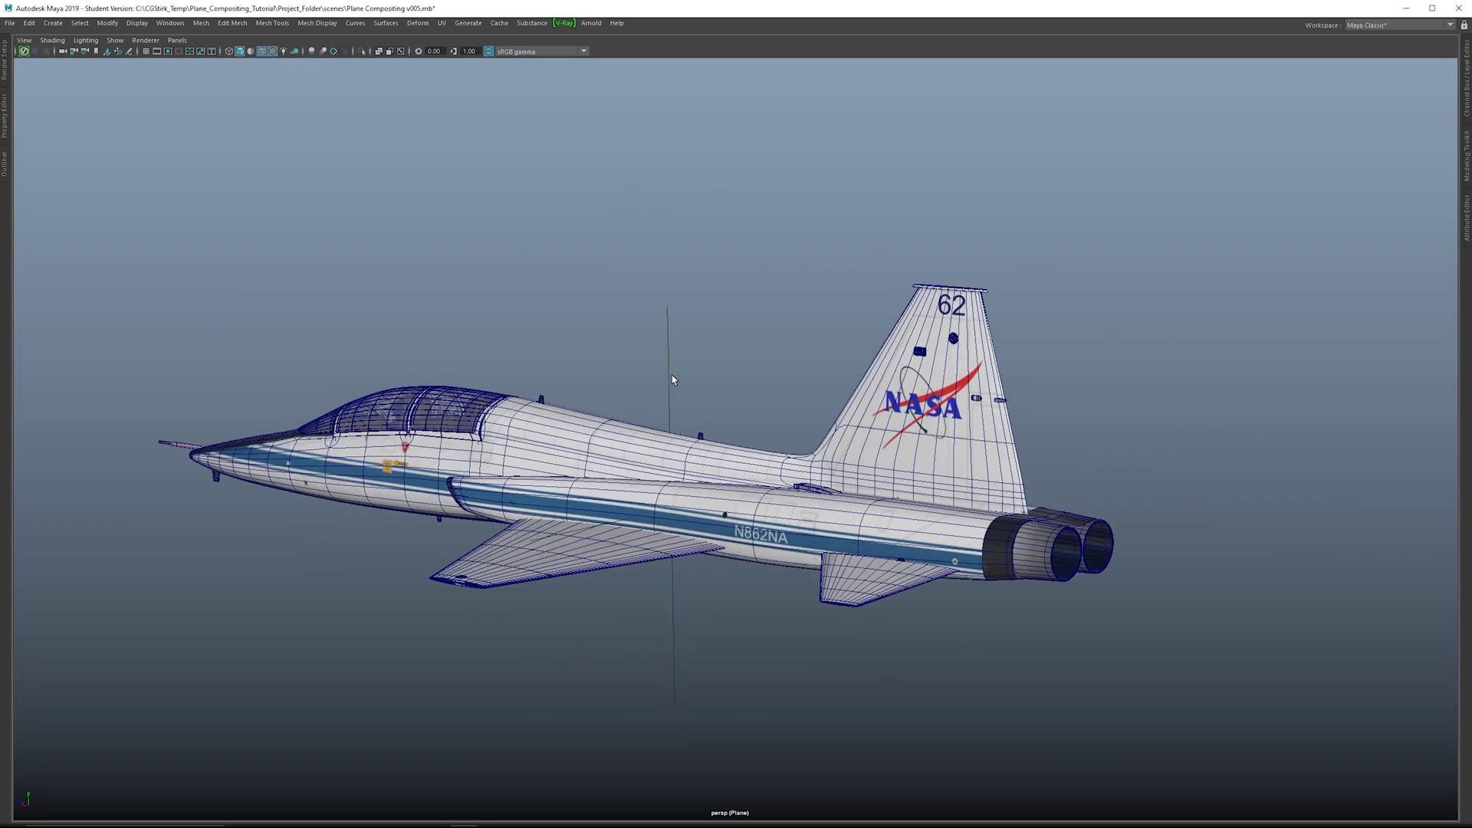
alt+right_drag(672, 375, 784, 378)
alt+drag(784, 381, 815, 312)
alt+middle_drag(664, 383, 1028, 368)
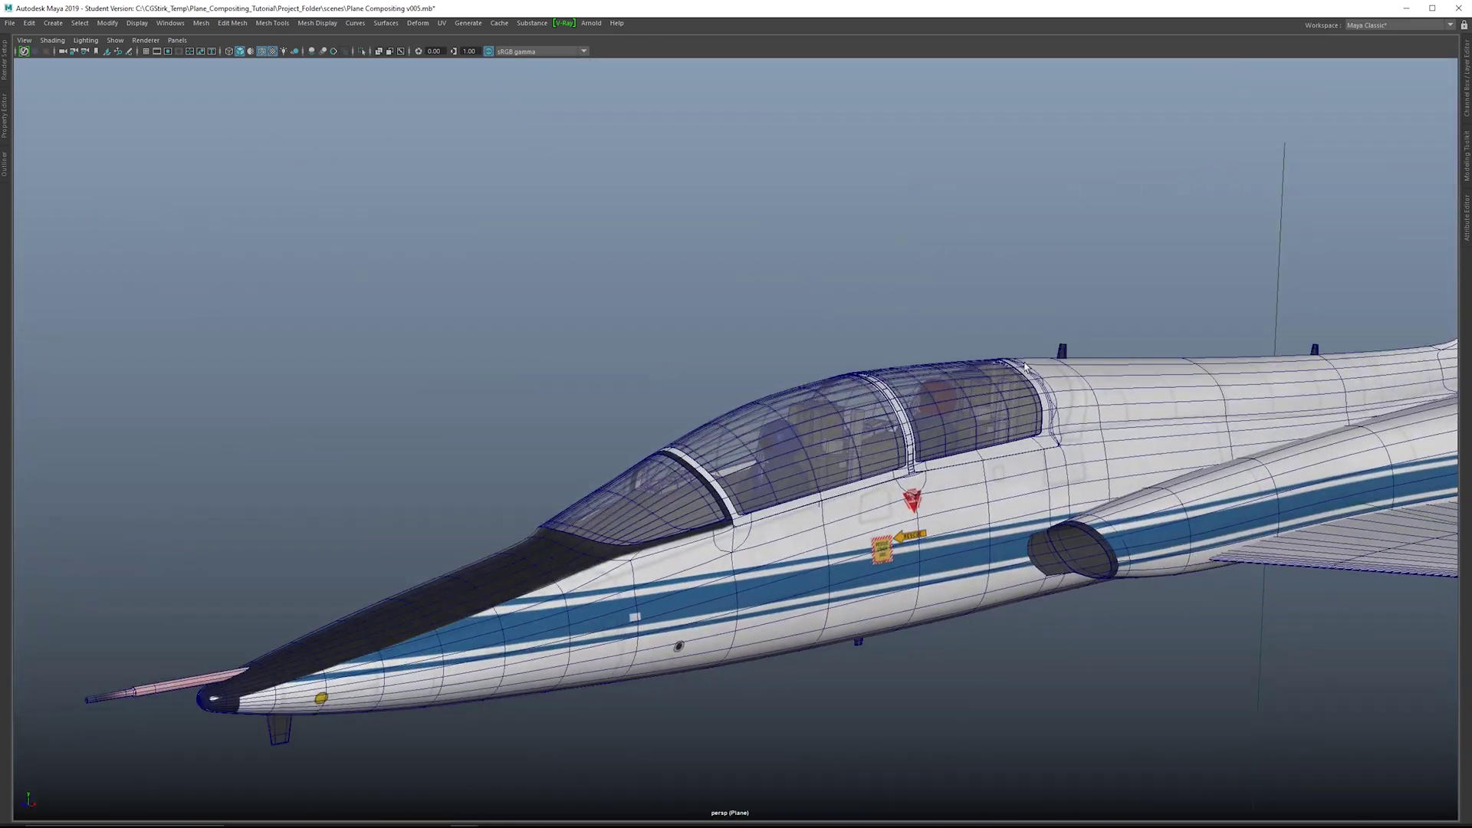
Step: Hide the cockpit canopy glass to inspect the two pilots, undo the hiding, and restore the full interface
alt+right_drag(856, 439, 1174, 264)
click(1174, 264)
key(ctrl+h)
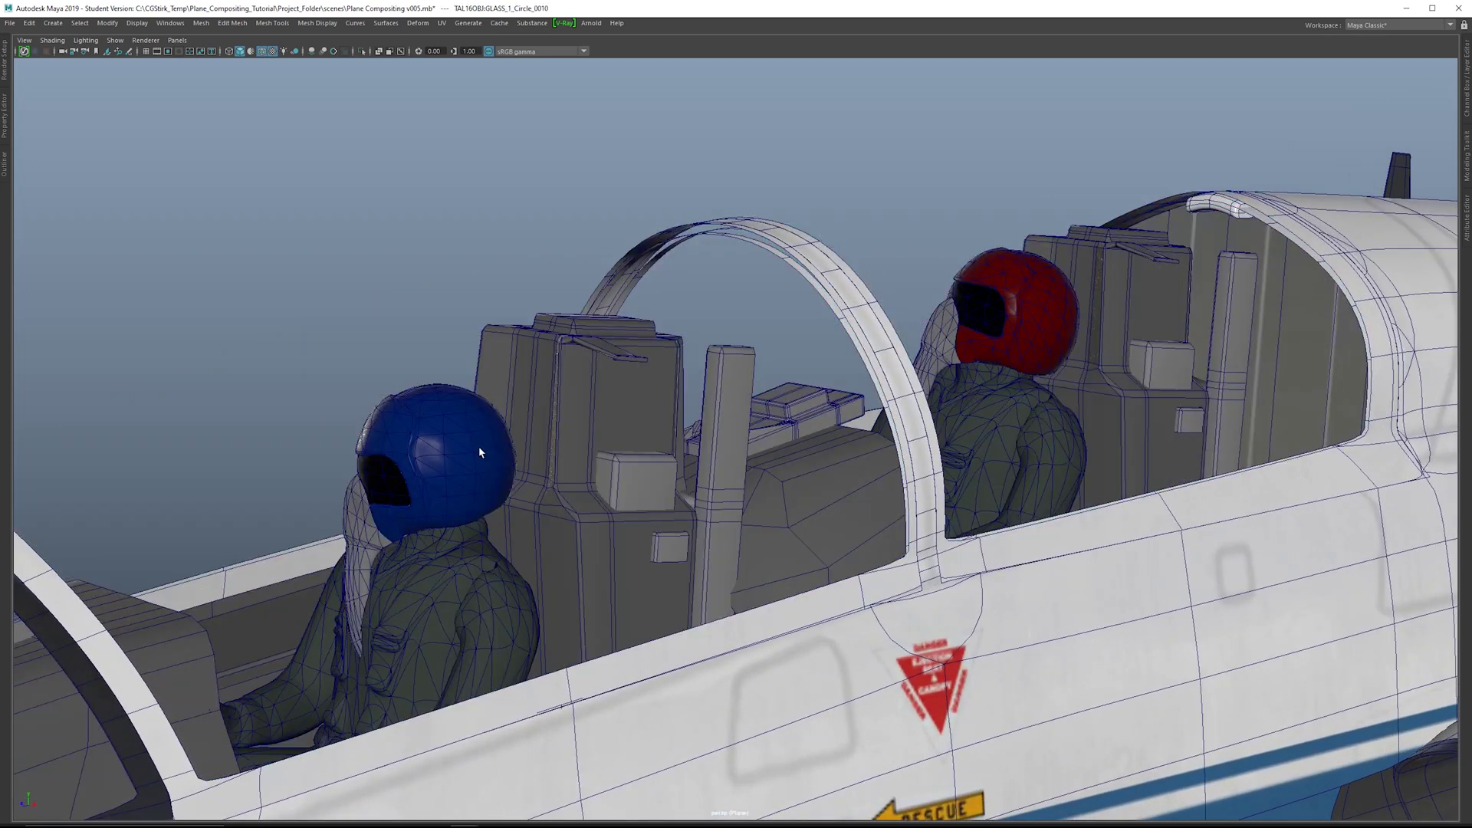
key(ctrl+z)
alt+right_drag(909, 349, 228, 467)
key(ctrl+space)
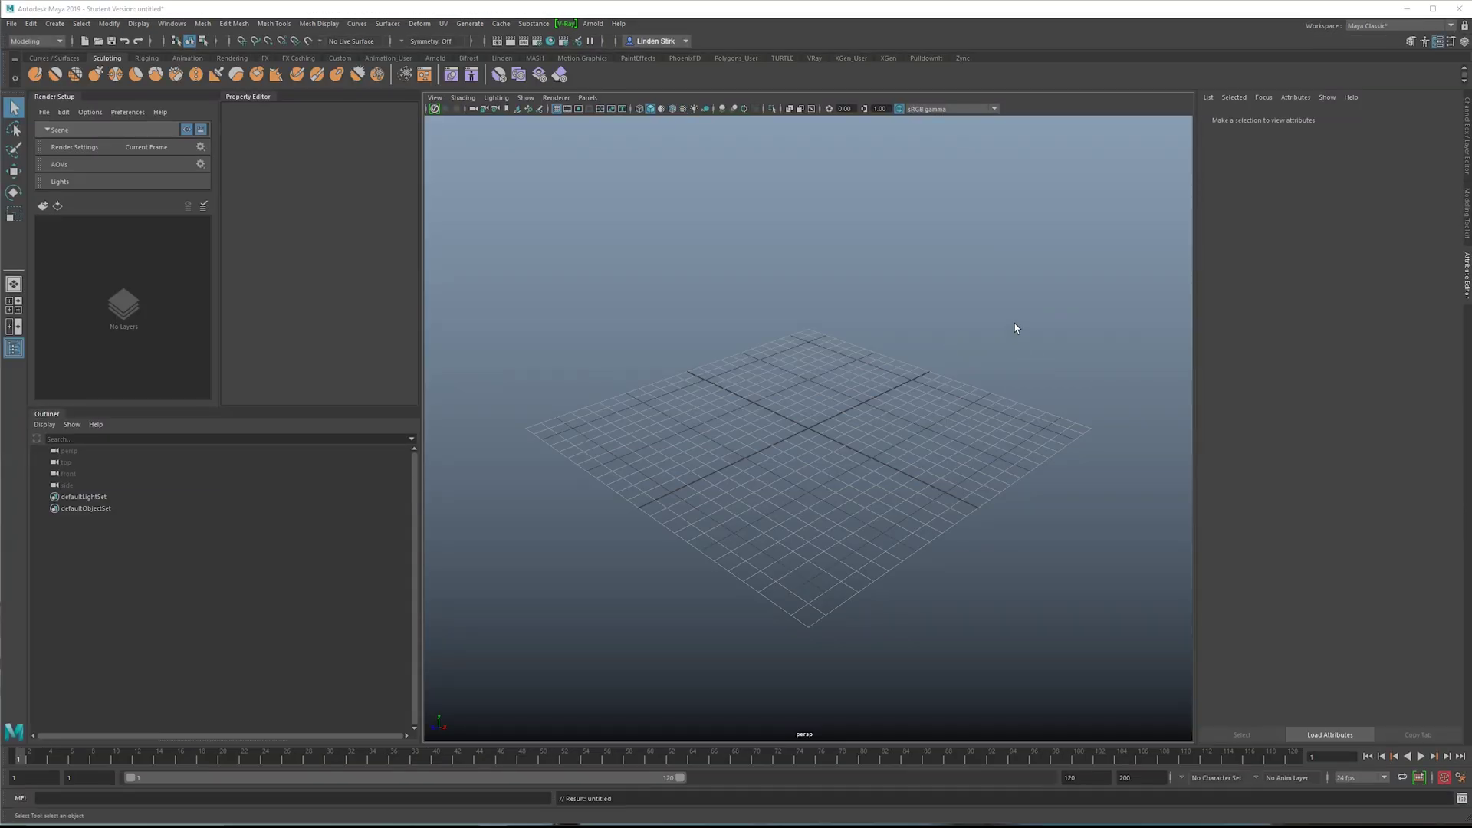
Step: Switch to File Explorer and copy the path of the Plane Compositing Tutorial's Project Folder
key(alt+Tab)
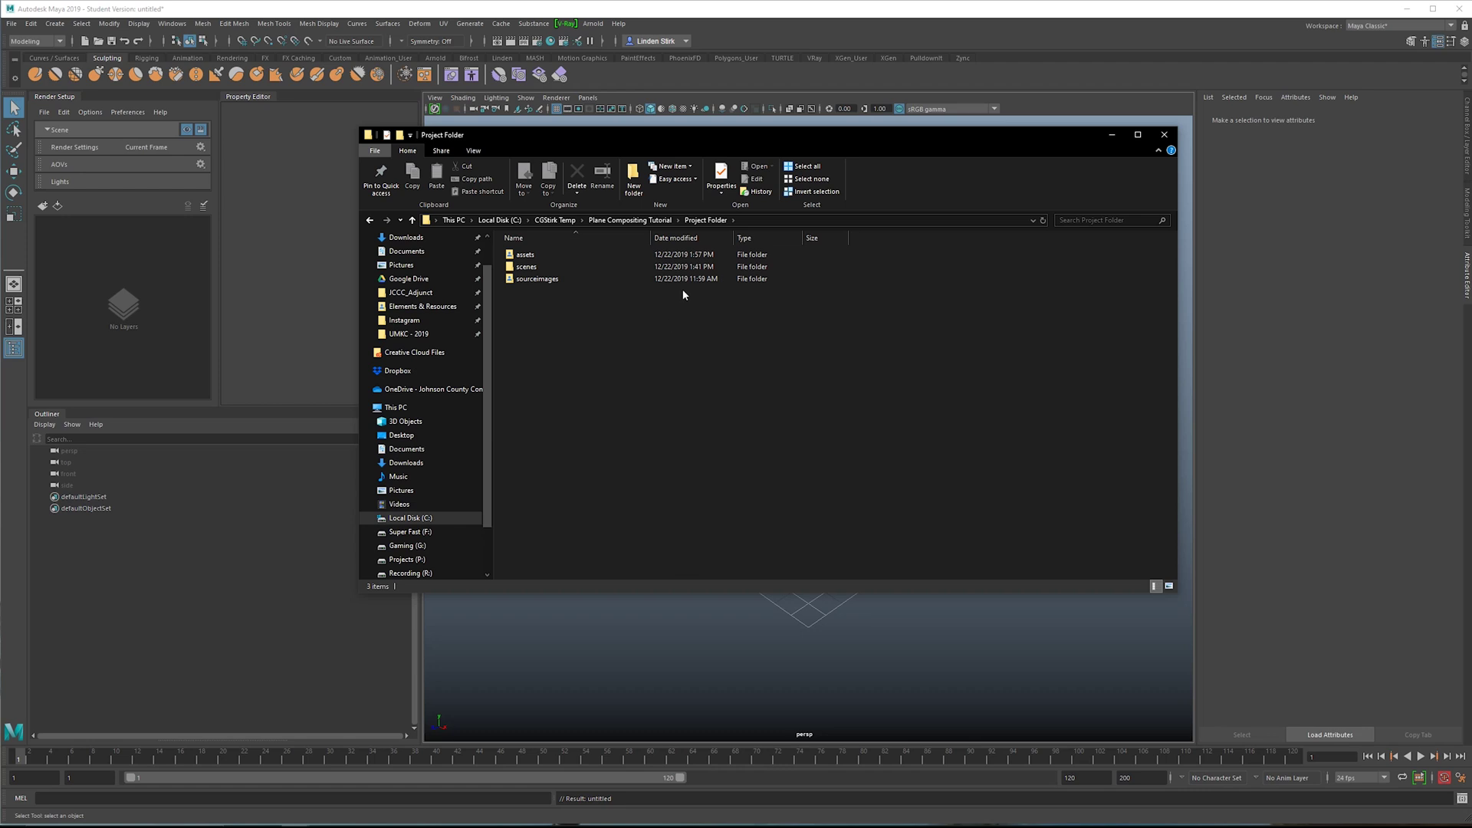
click(788, 220)
key(ctrl+c)
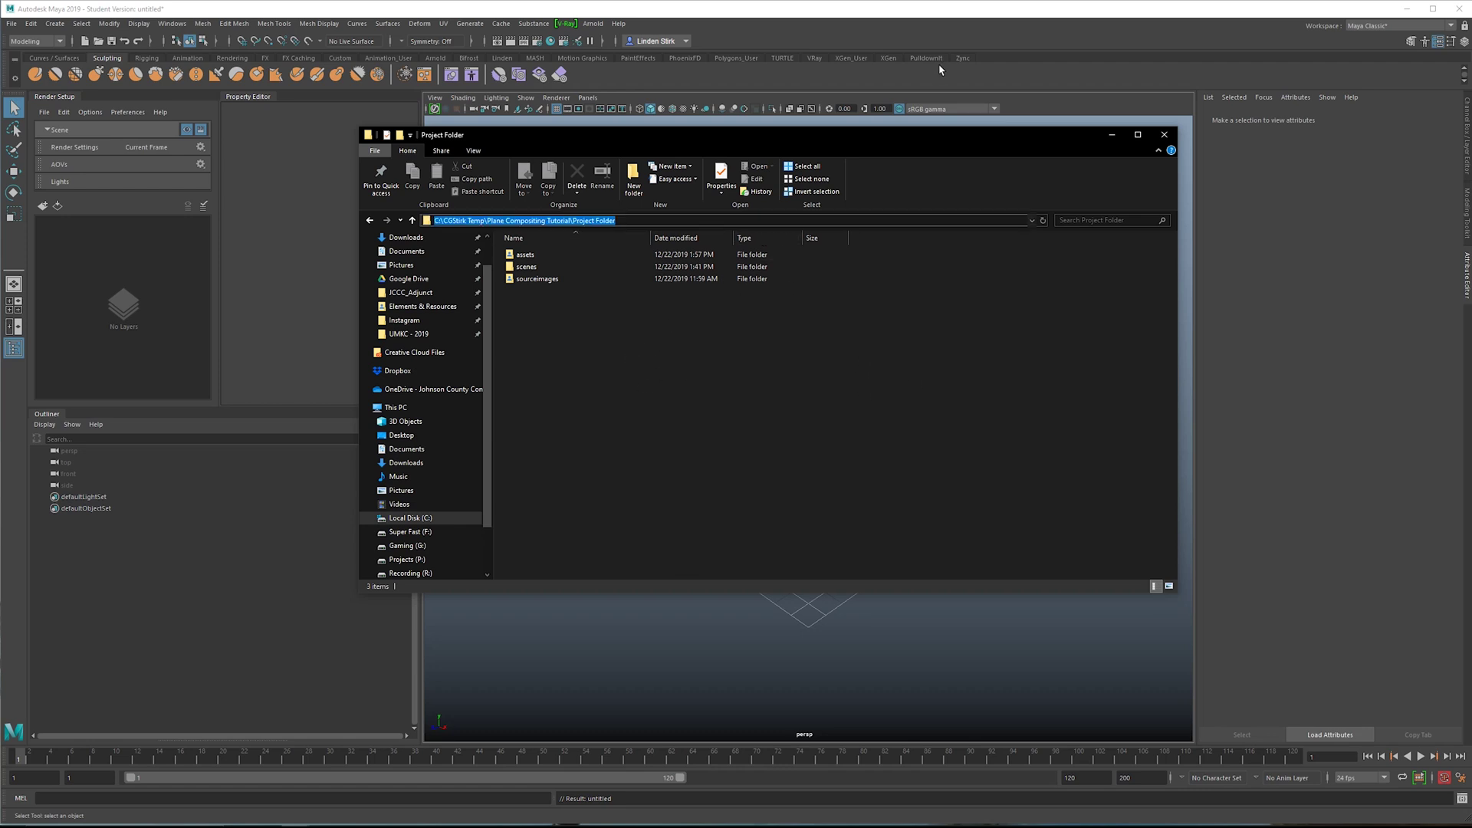
Step: Set the Maya project to the copied Project Folder path and create a default workspace there
click(12, 23)
click(41, 363)
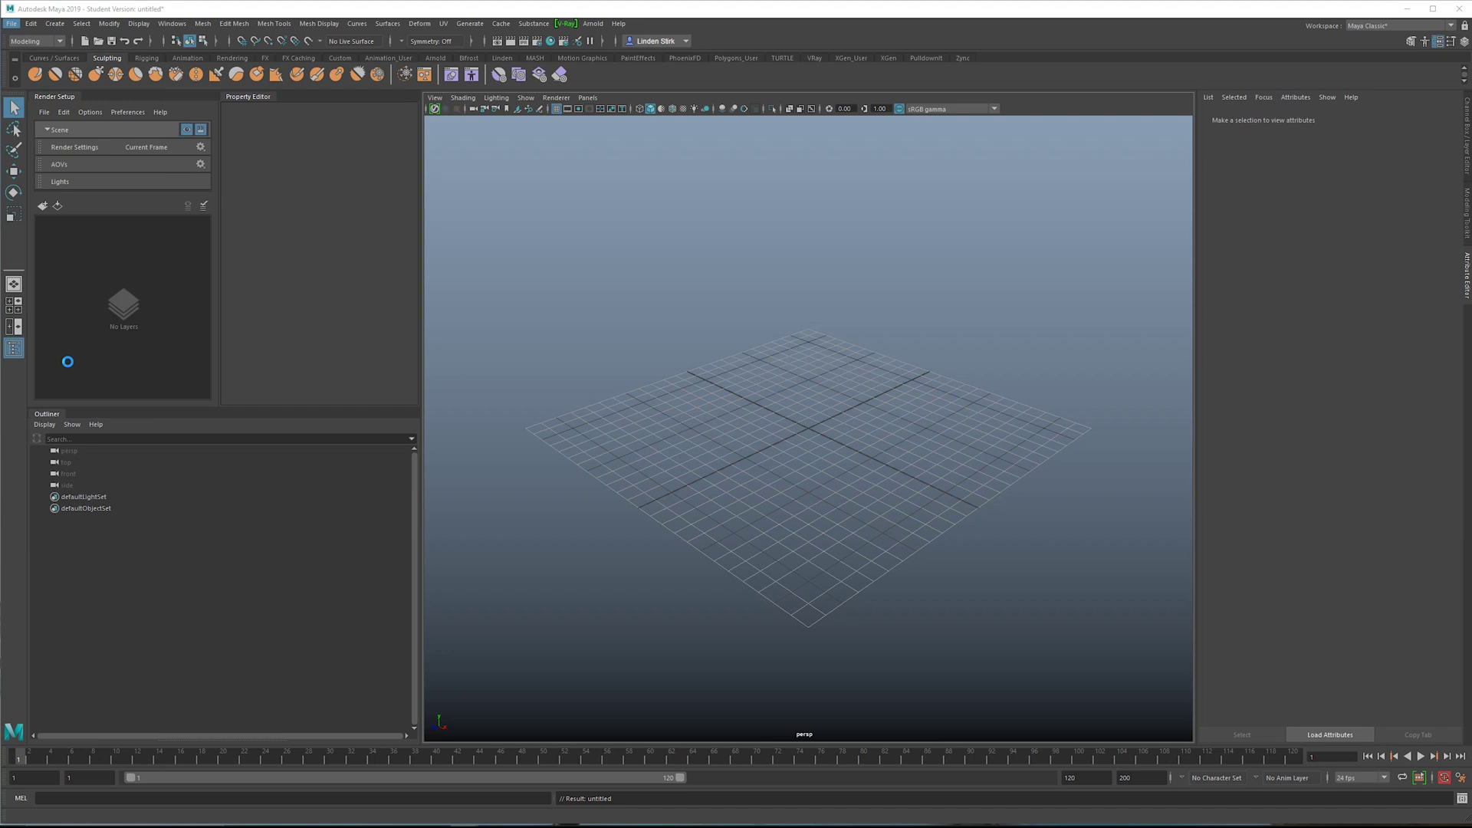
click(800, 135)
key(ctrl+v)
key(Return)
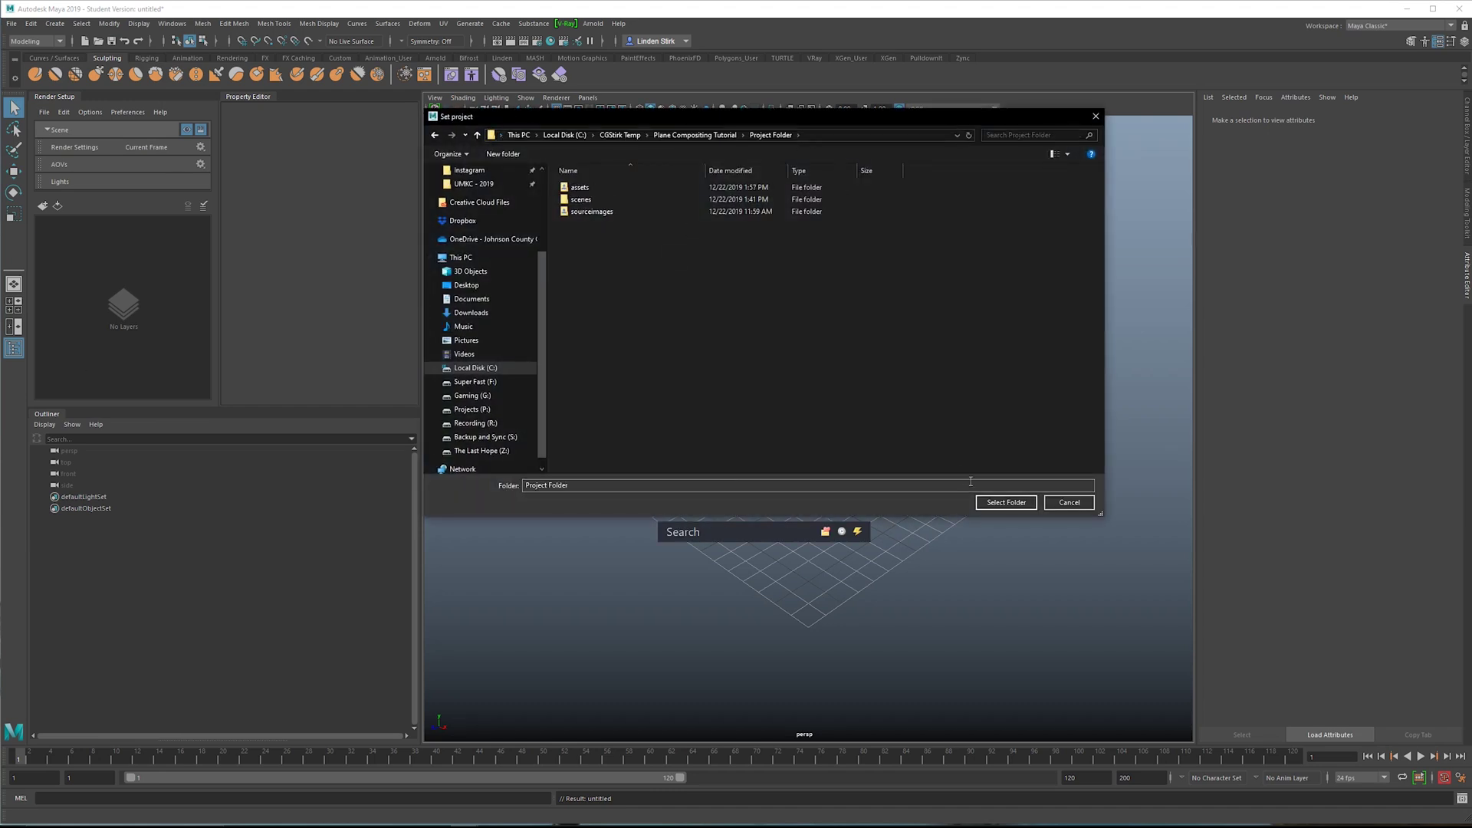
click(981, 504)
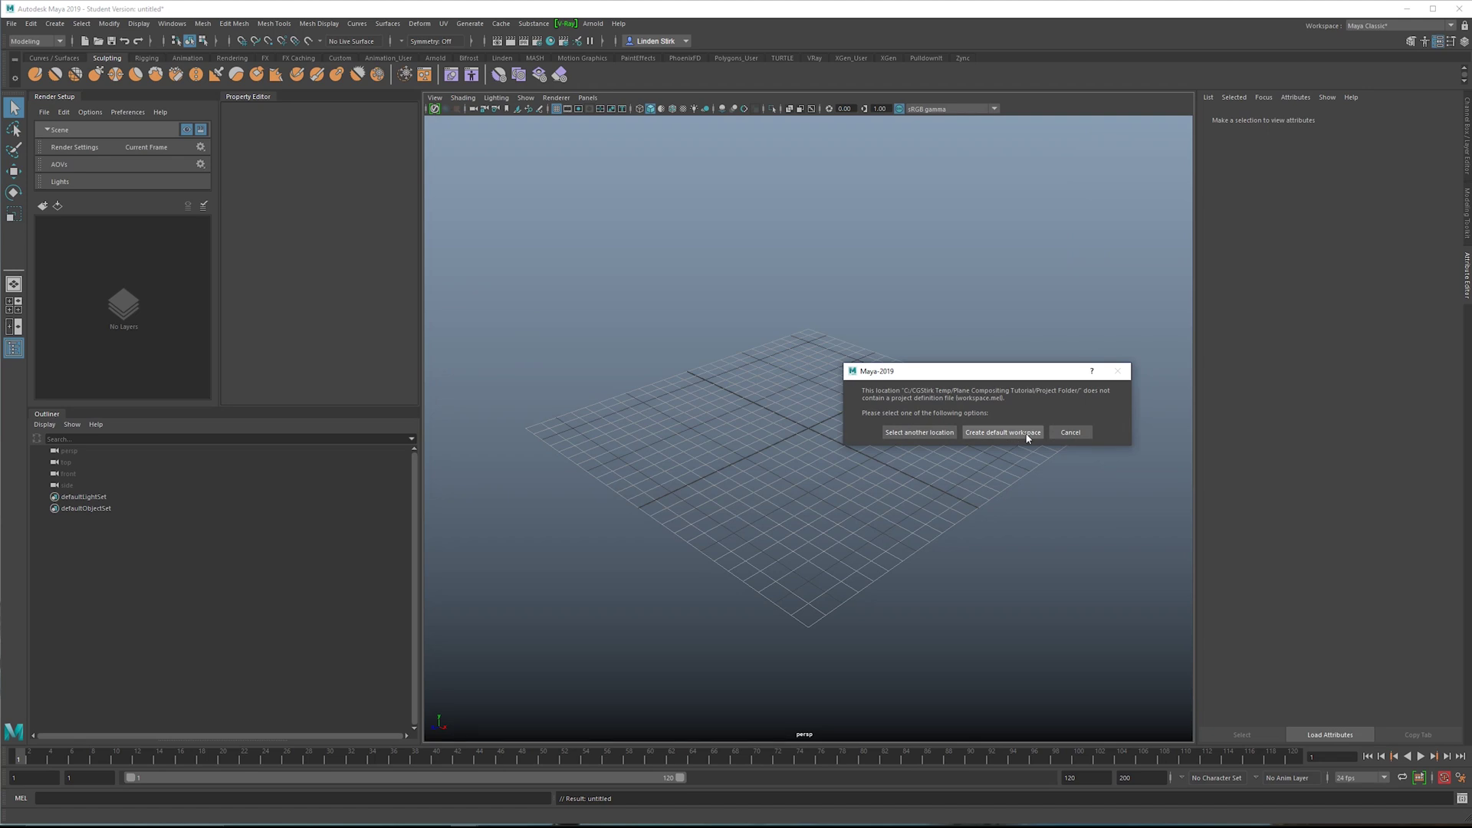
click(1003, 432)
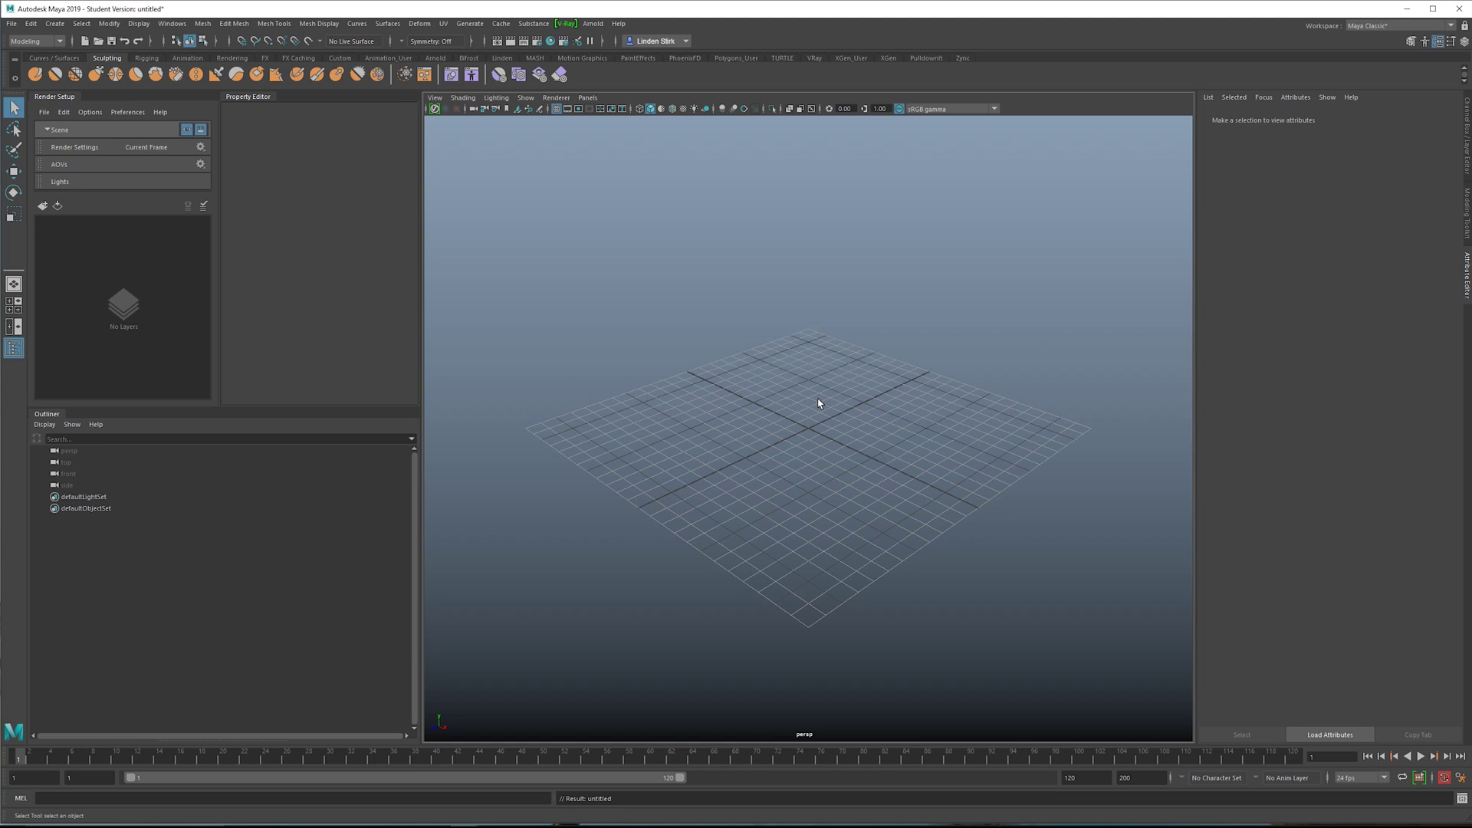
Step: Reference T38_Talon.fbx from the project's assets folder into the empty scene
click(12, 23)
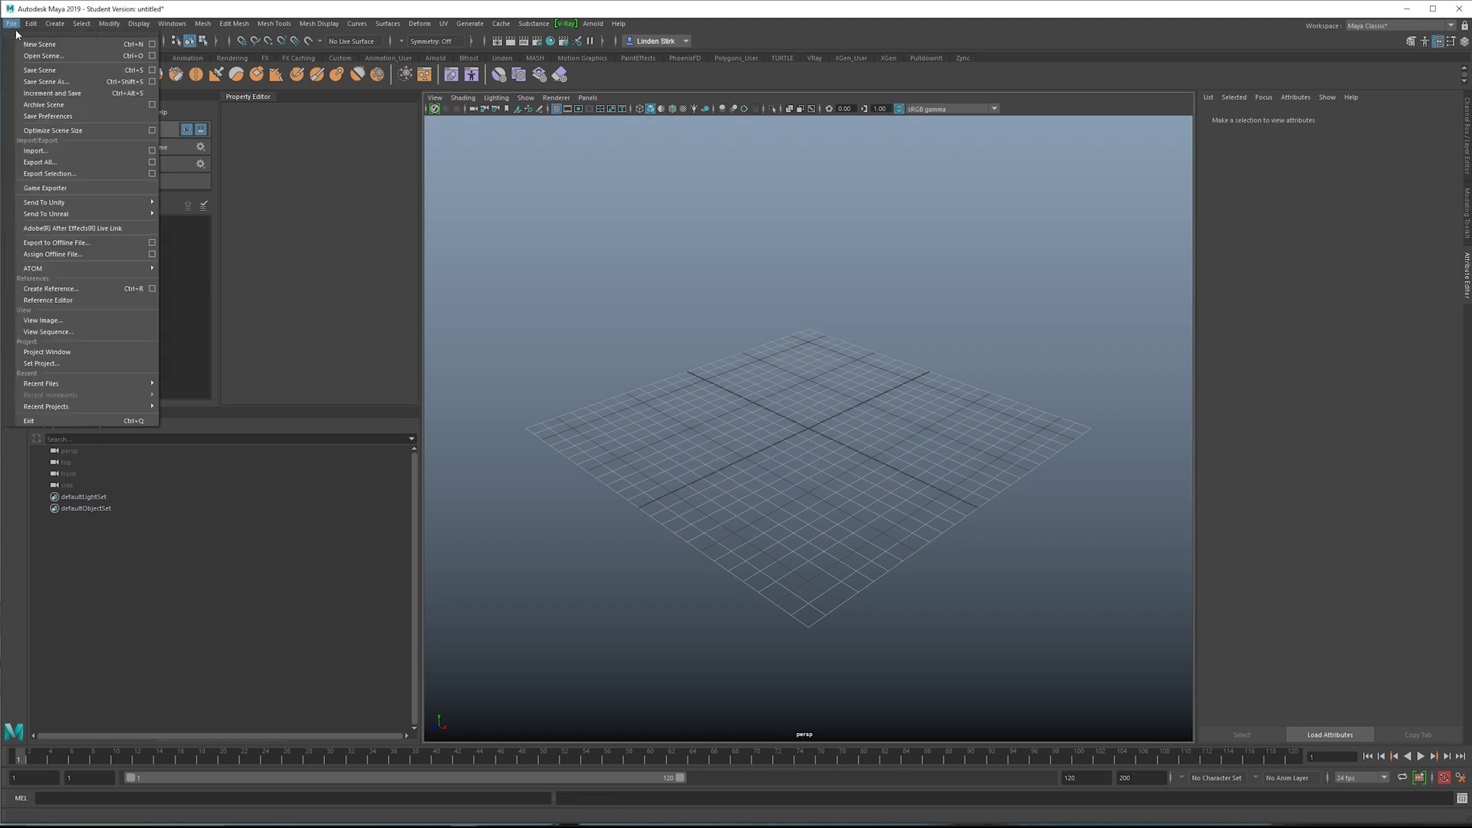
click(88, 290)
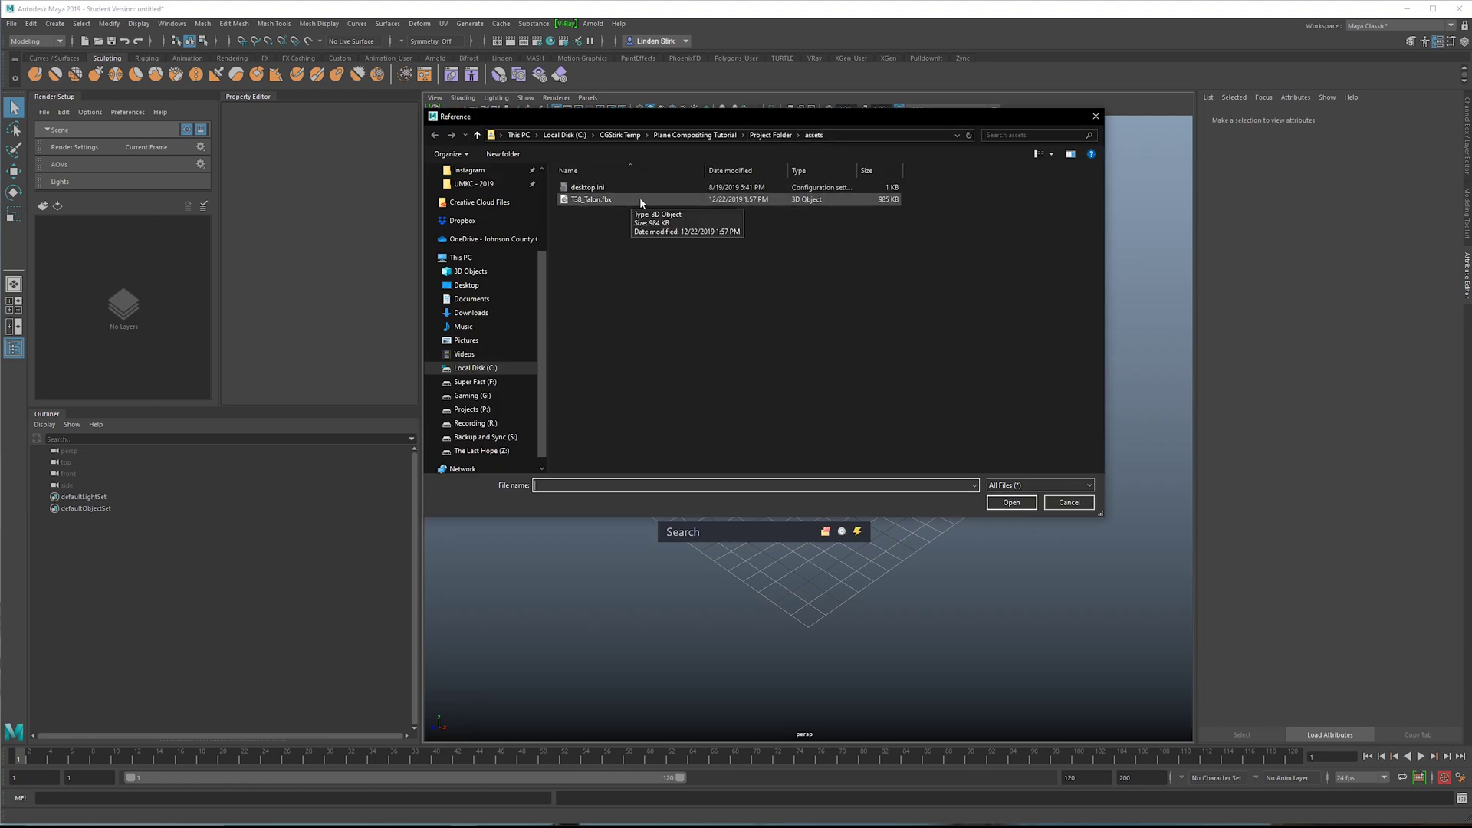
double_click(604, 200)
scroll(791, 425, up, 4)
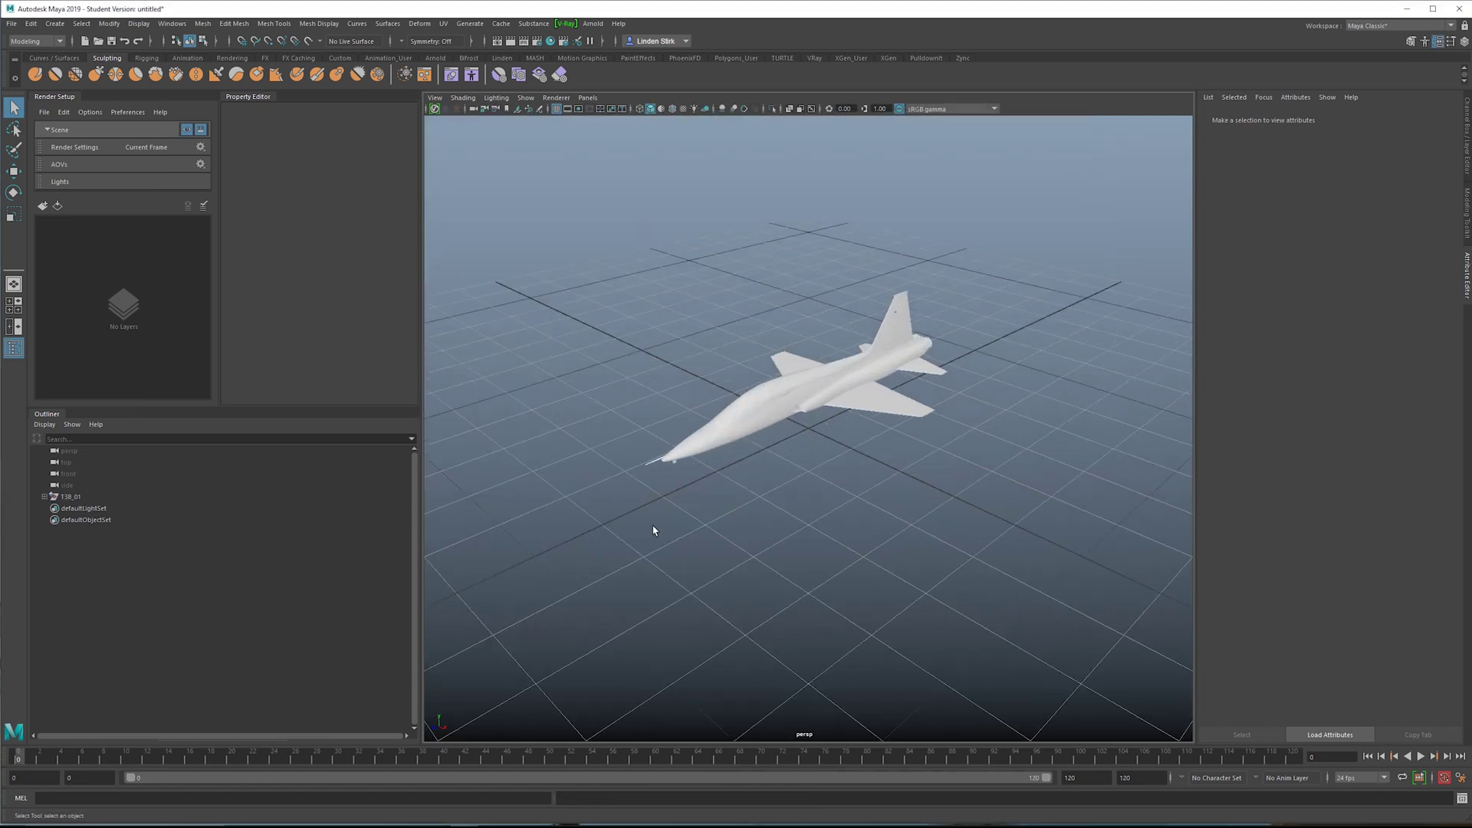
scroll(642, 543, up, 4)
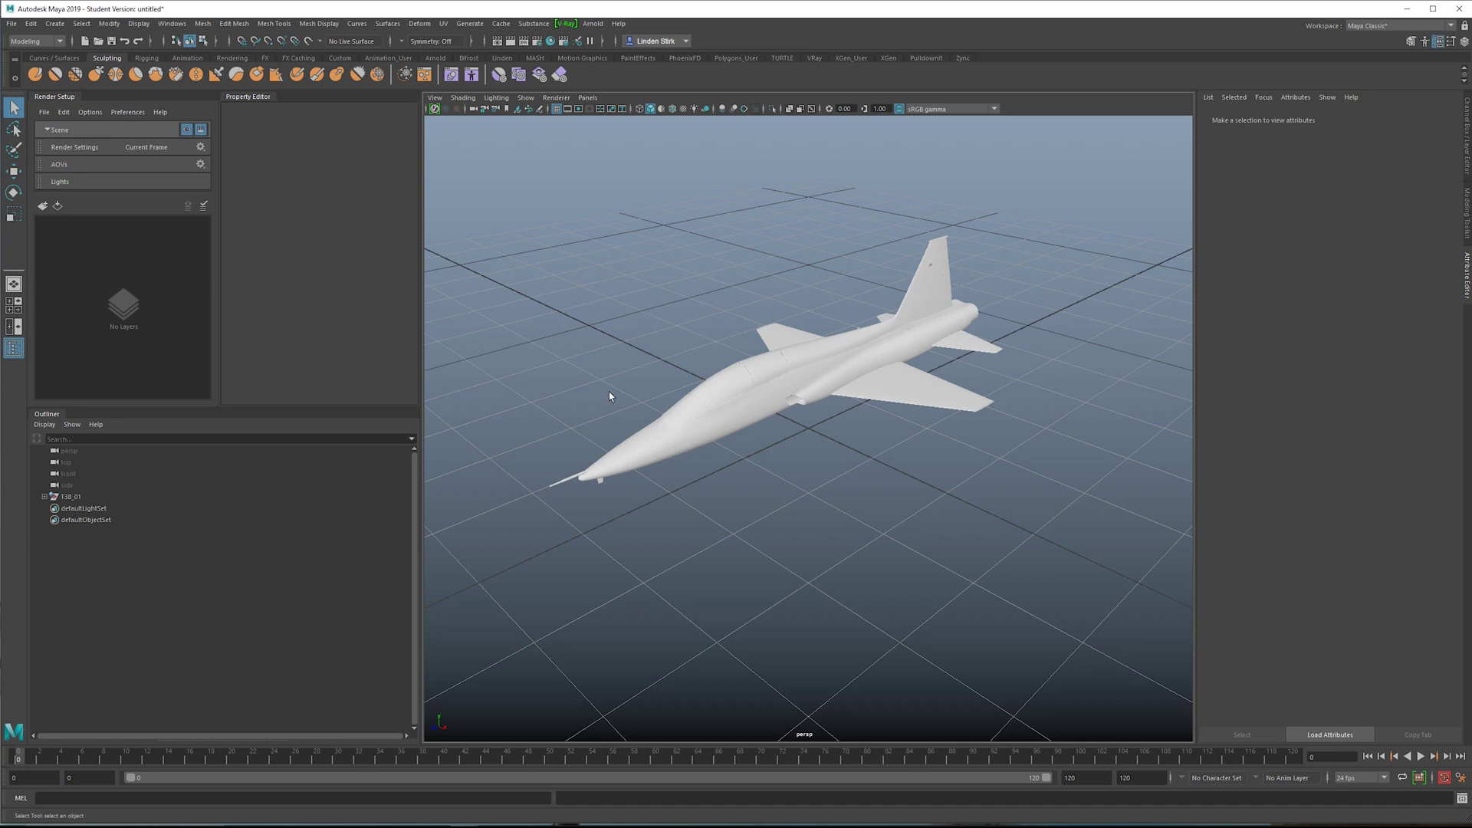
alt+drag(609, 396, 864, 415)
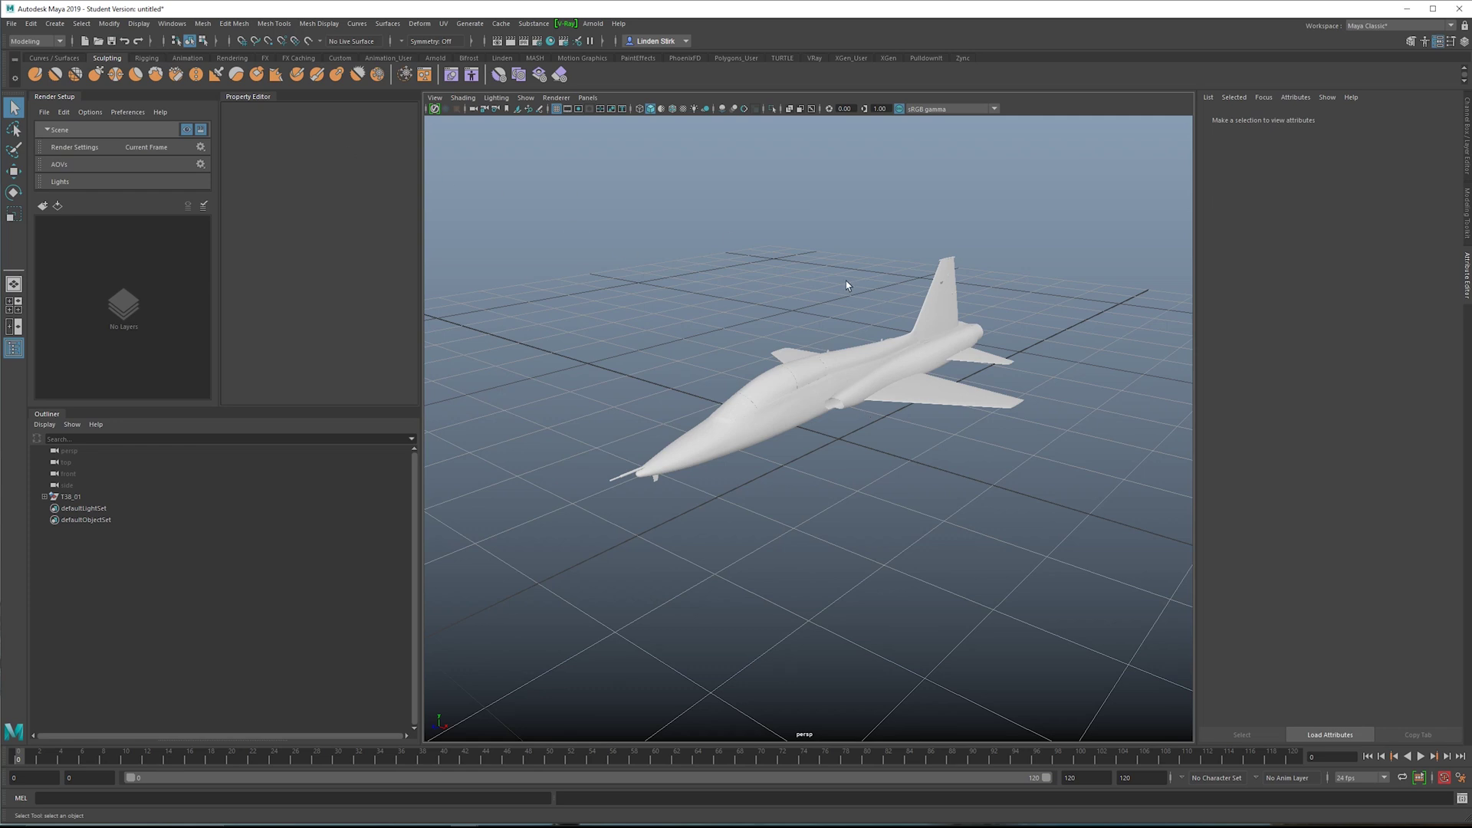
alt+drag(846, 281, 899, 322)
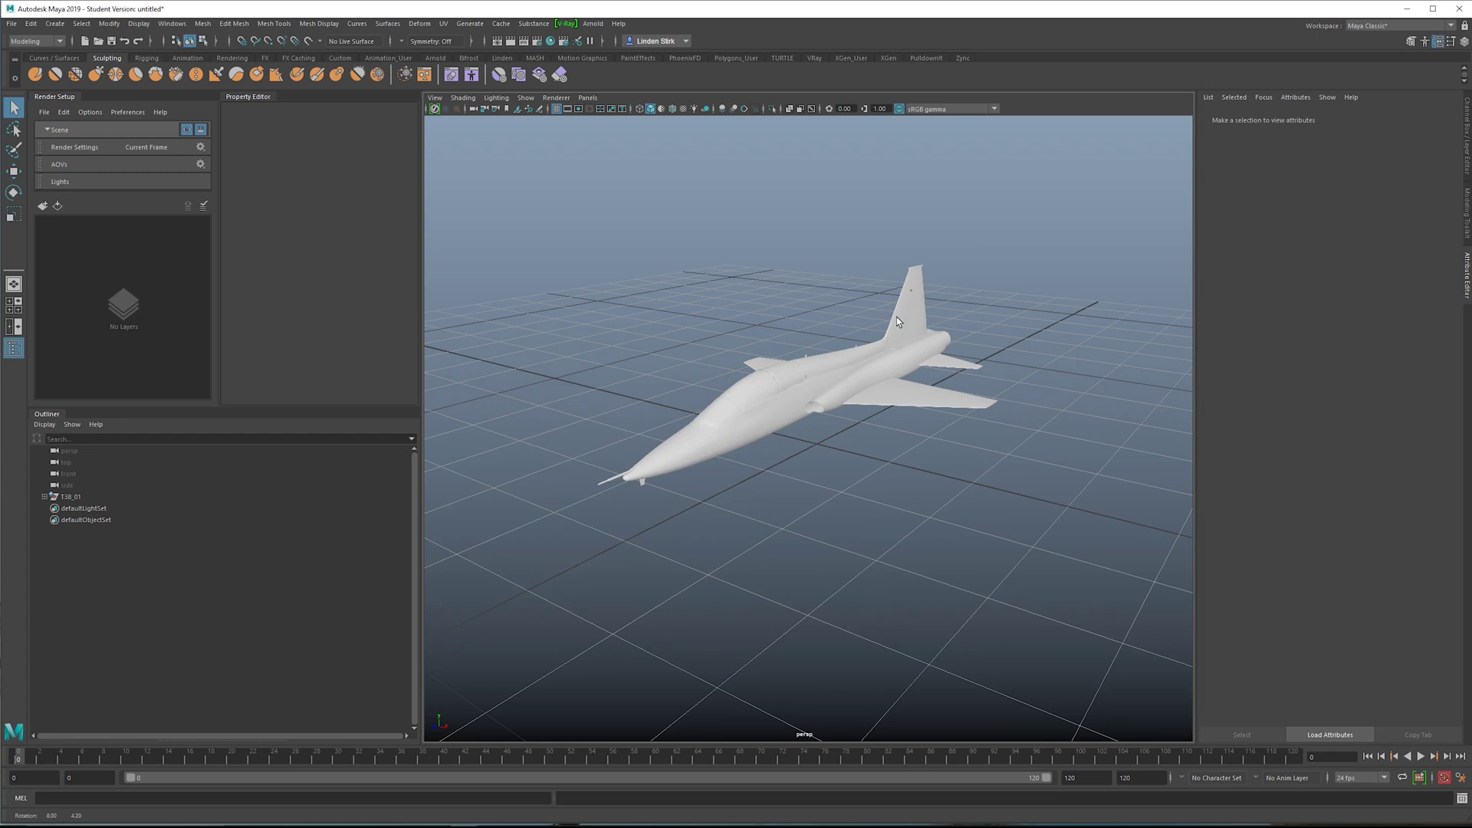
Step: Create a locator and move it to the middle of the plane, at about 0.657 in Y and -0.650 in Z
click(55, 23)
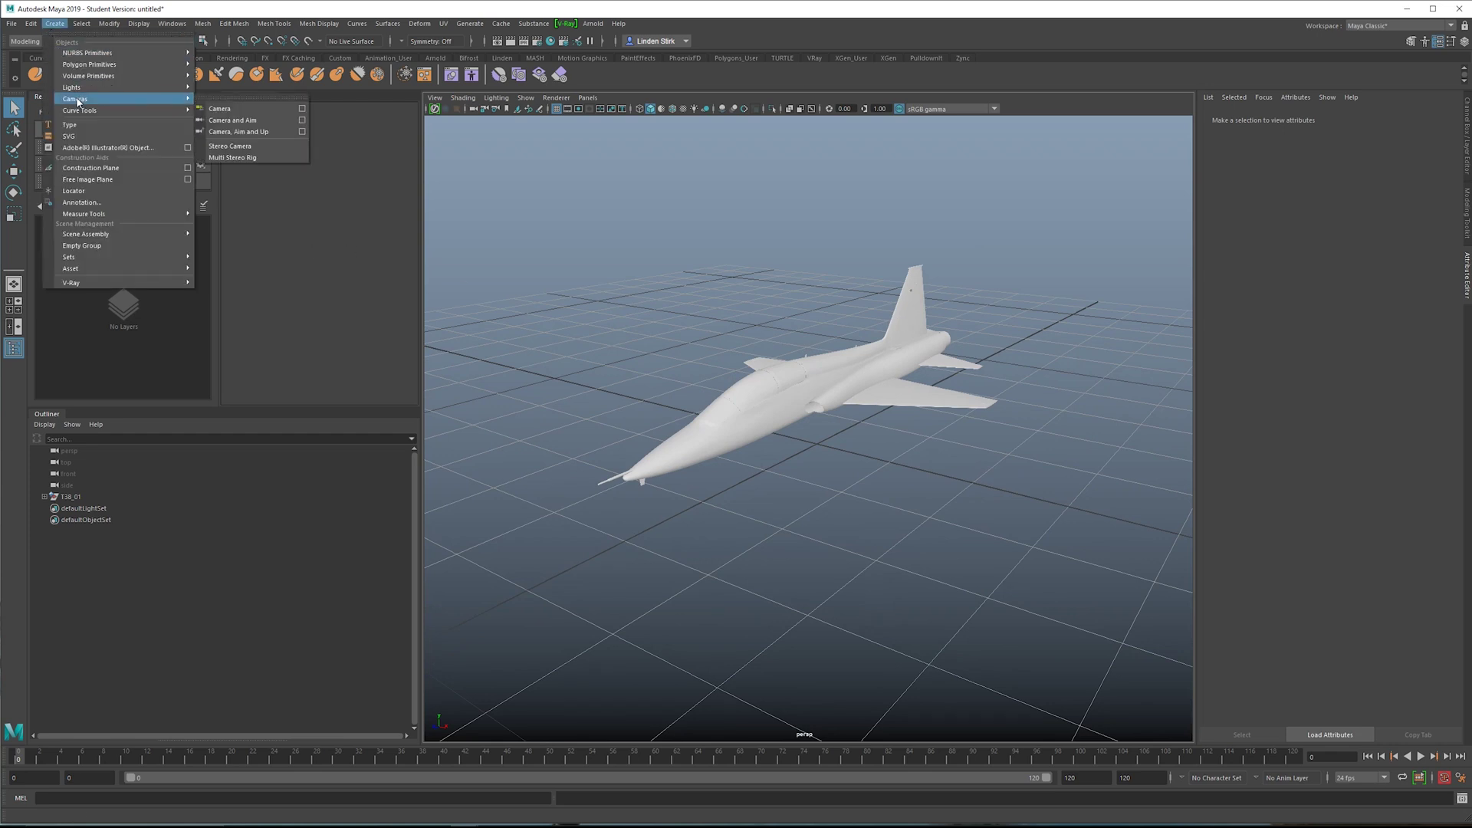
click(98, 191)
alt+drag(893, 420, 861, 447)
key(w)
scroll(927, 400, up, 3)
alt+drag(927, 401, 996, 385)
alt+middle_drag(864, 442, 770, 427)
alt+drag(770, 428, 799, 420)
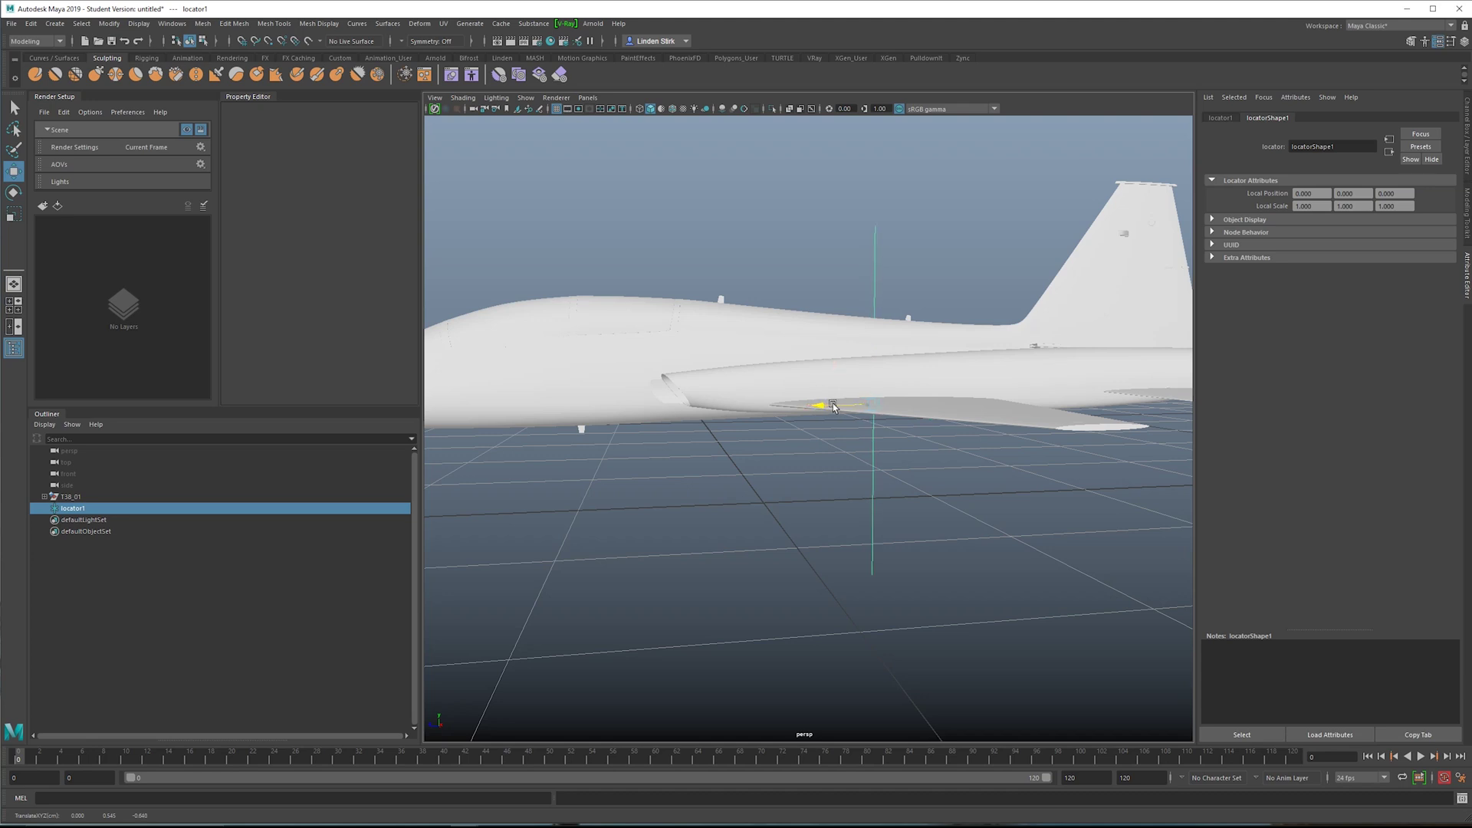
mouse_move(848, 379)
alt+mouse_down()
mouse_move(891, 342)
mouse_move(867, 377)
mouse_move(854, 363)
alt+mouse_up()
scroll(875, 345, down, 5)
scroll(889, 342, up, 3)
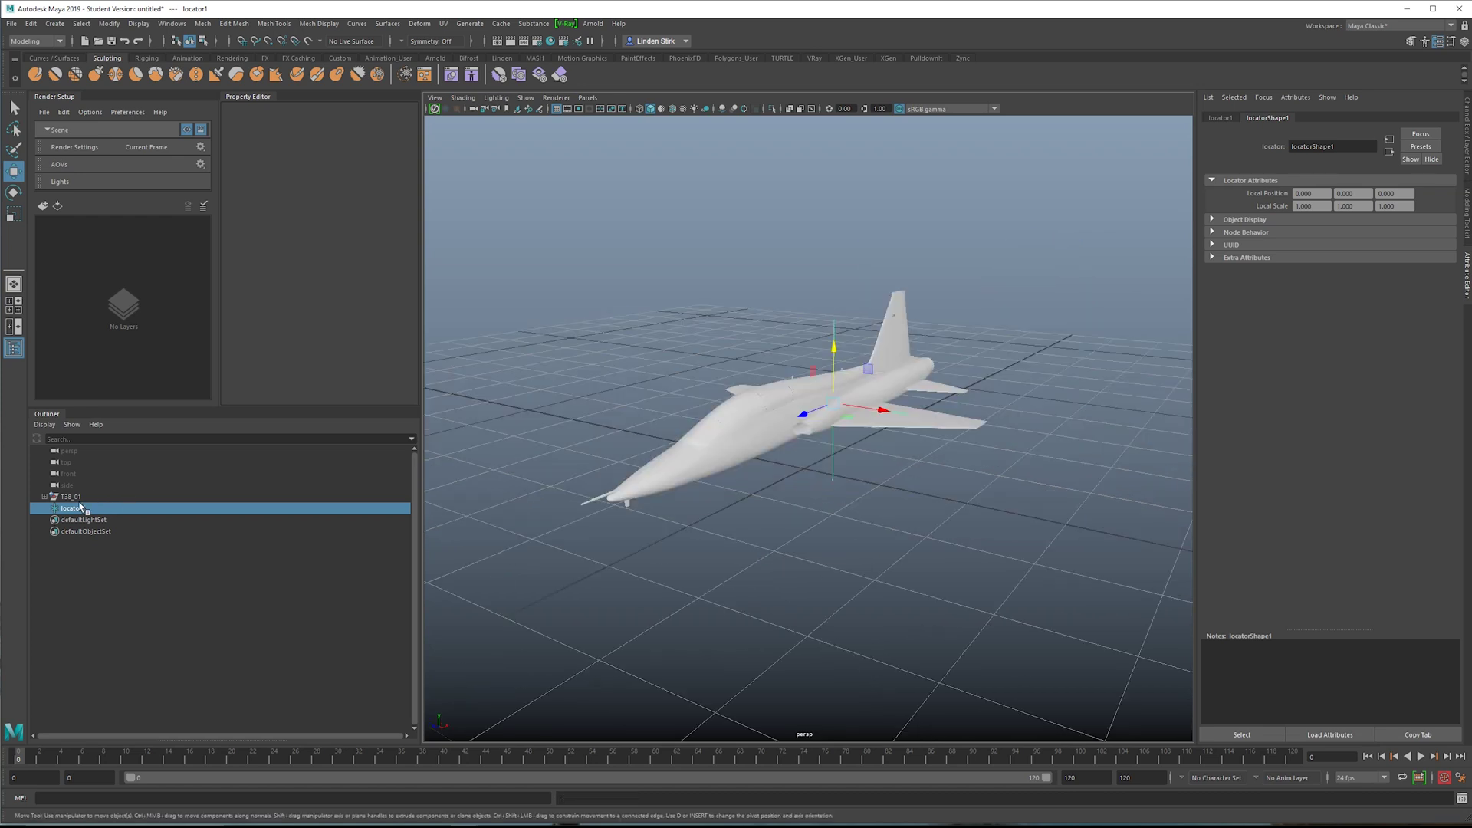
Step: Parent the T38_01 plane group under the locator
click(77, 499)
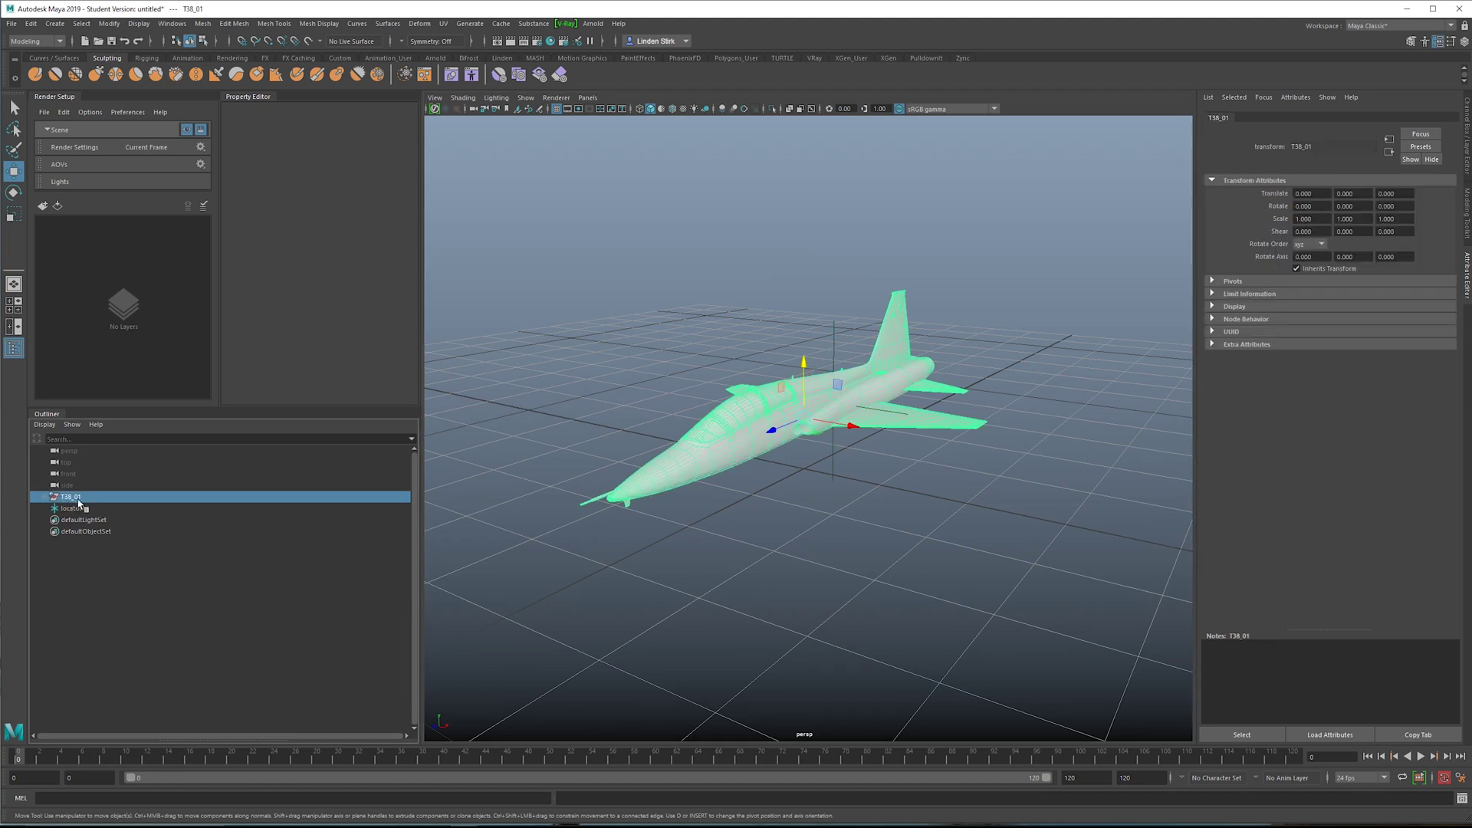
middle_drag(80, 502, 83, 513)
click(82, 497)
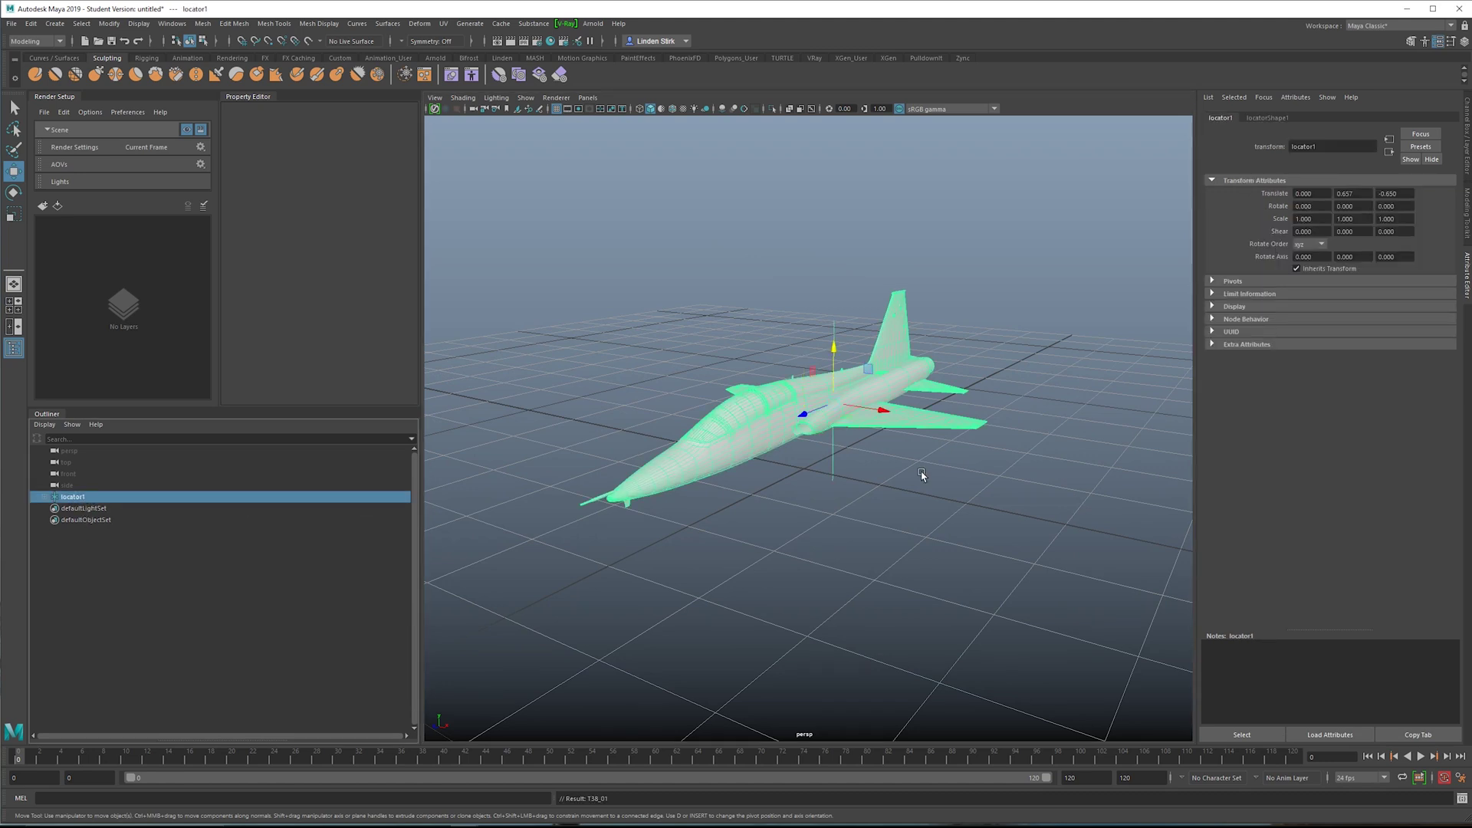
Step: Try rotating the locator about -14 degrees around Z to test the parented plane, and undo the rotation
click(43, 498)
click(95, 509)
key(e)
mouse_move(848, 401)
mouse_down()
mouse_move(844, 435)
mouse_move(830, 385)
mouse_move(844, 418)
mouse_up()
key(ctrl+z)
Step: Rename the locator as Turbulence
click(225, 499)
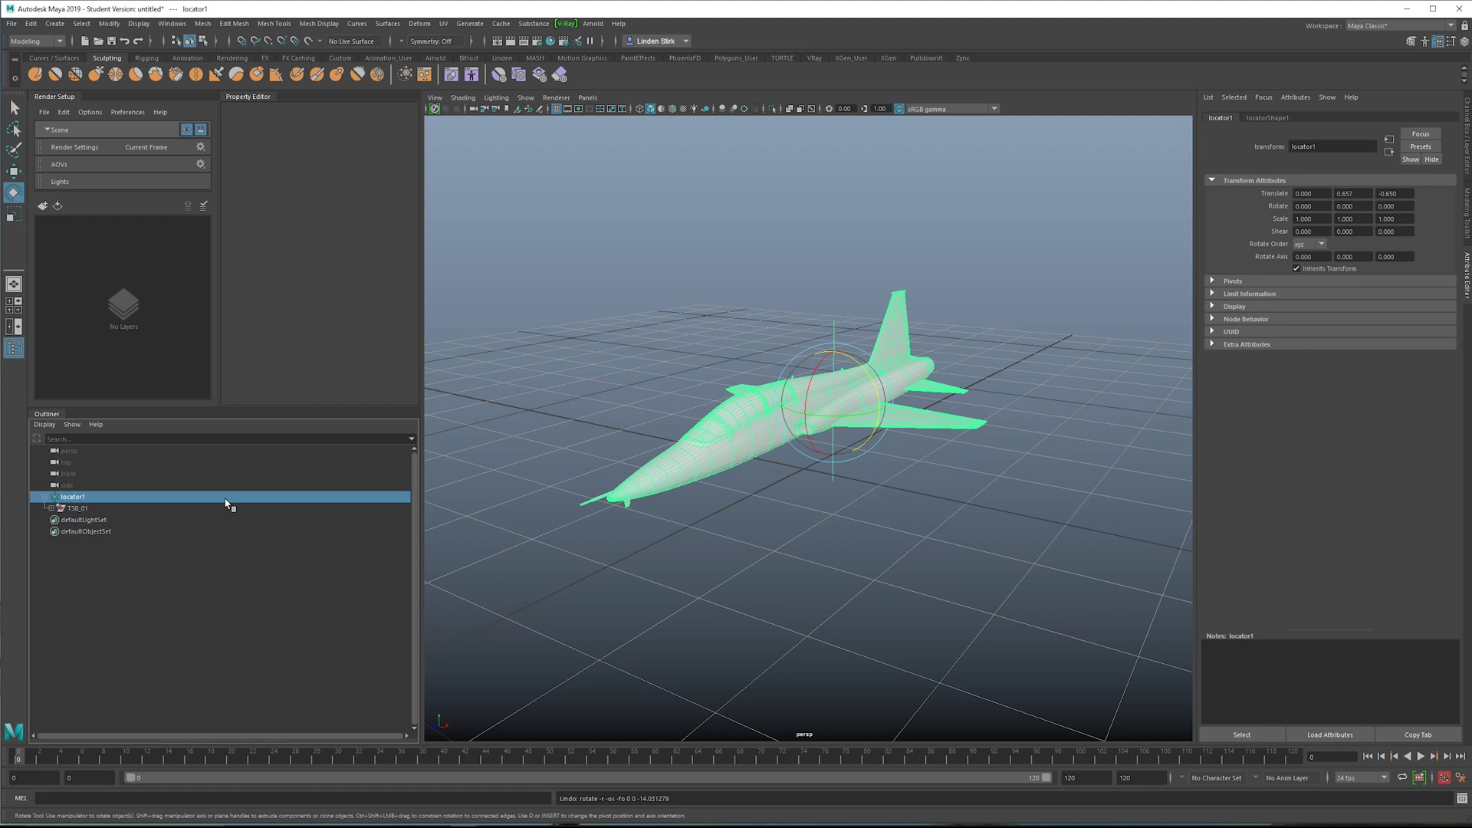
double_click(76, 497)
text(T)
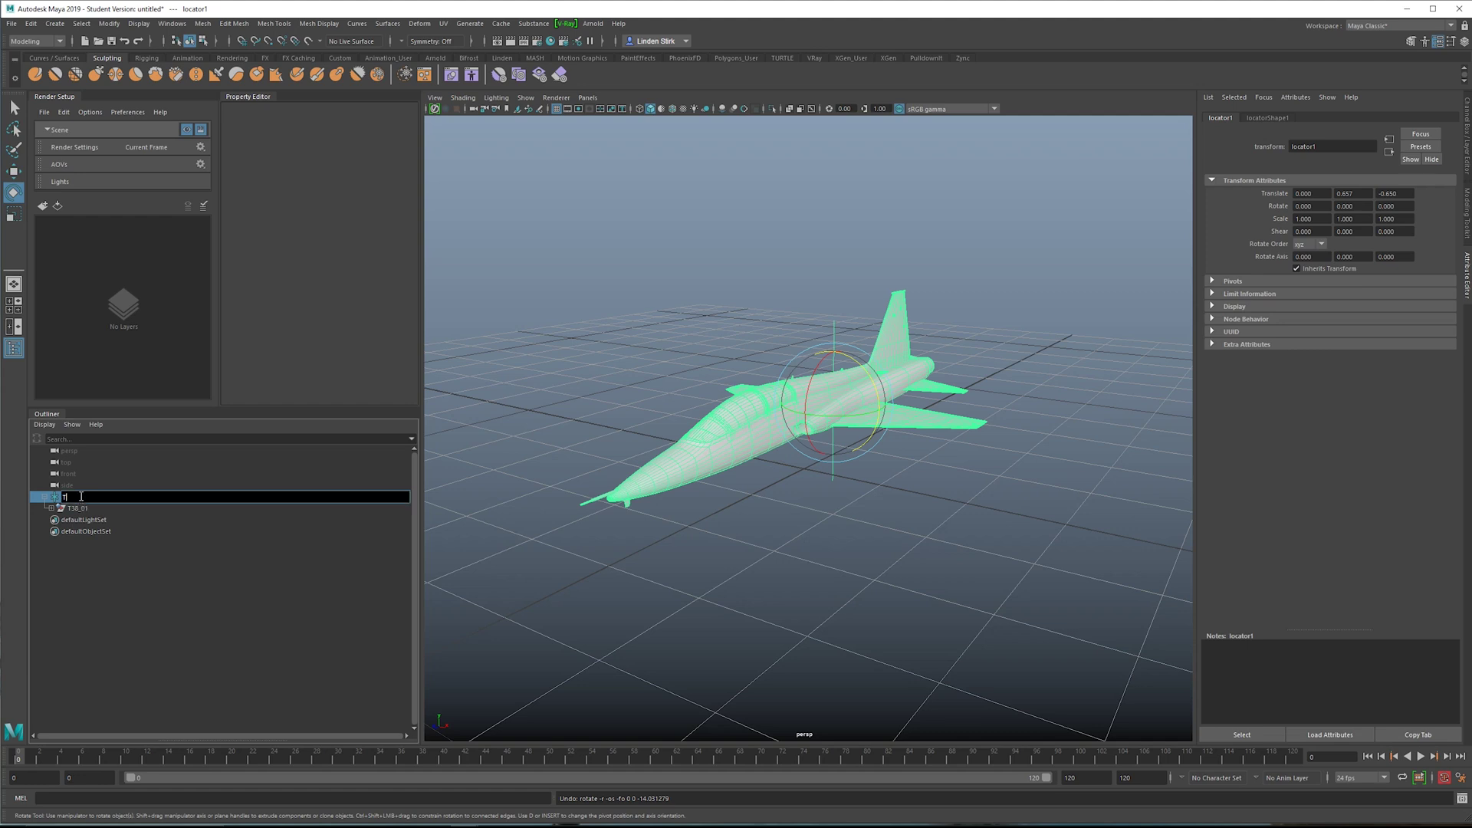
text(urbulence)
key(Return)
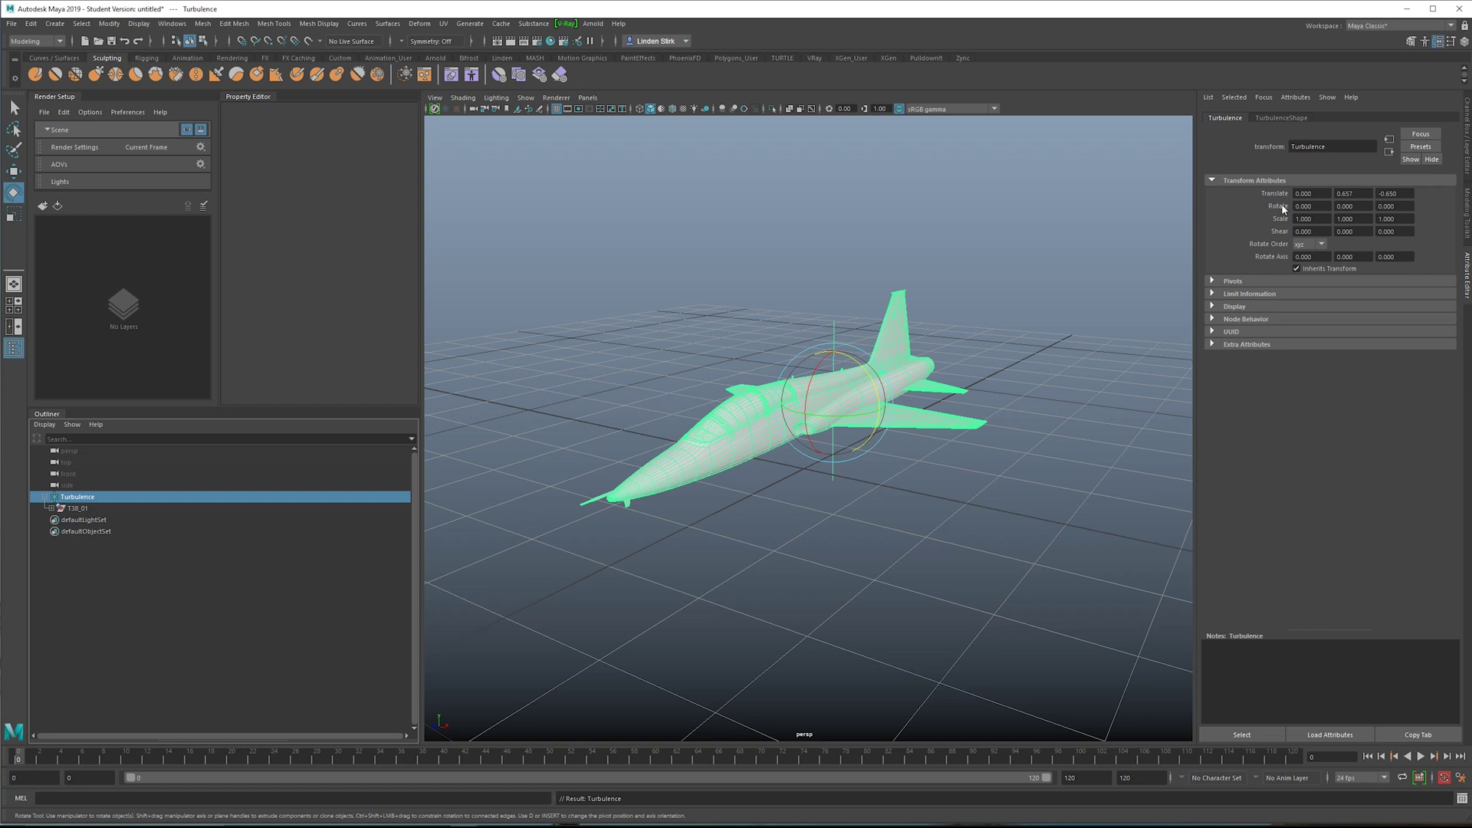
Step: Start a new expression on Turbulence's rotation and enter "Turbulence.rotateX = noise(time) * 0.25;"
right_click(1295, 207)
click(1320, 212)
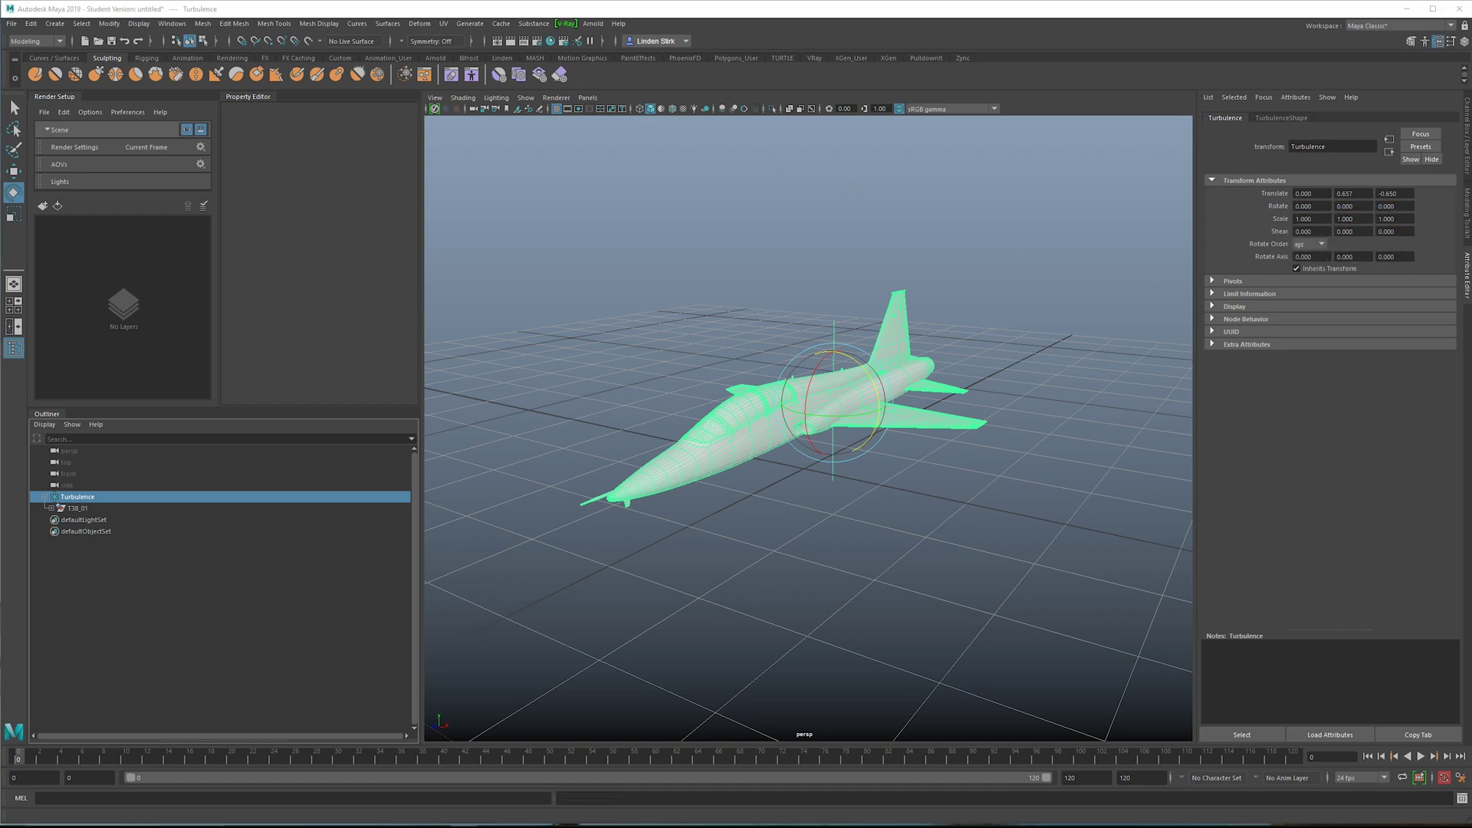
drag(831, 340, 686, 341)
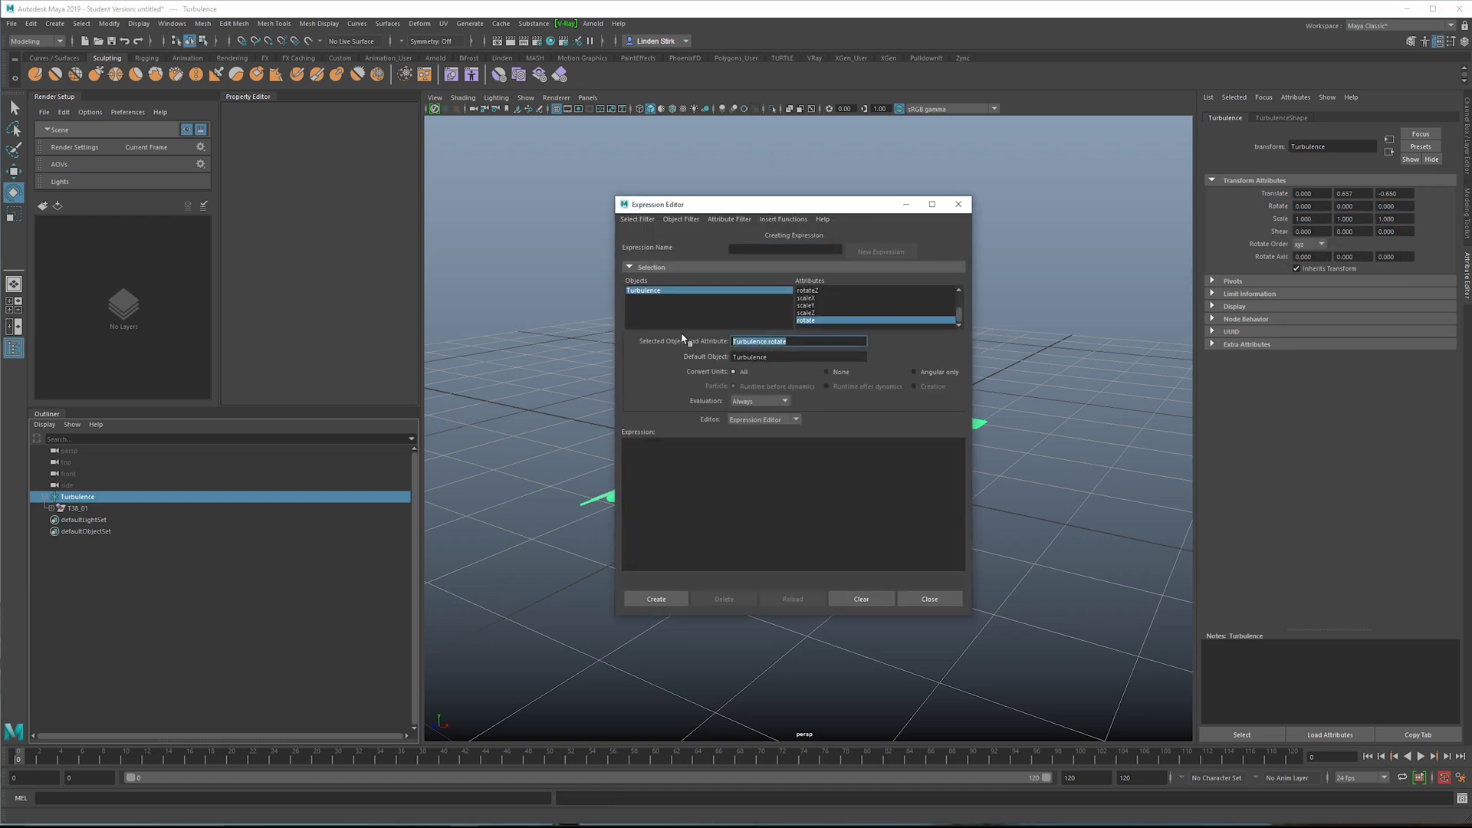
key(ctrl+c)
click(794, 455)
key(ctrl+v)
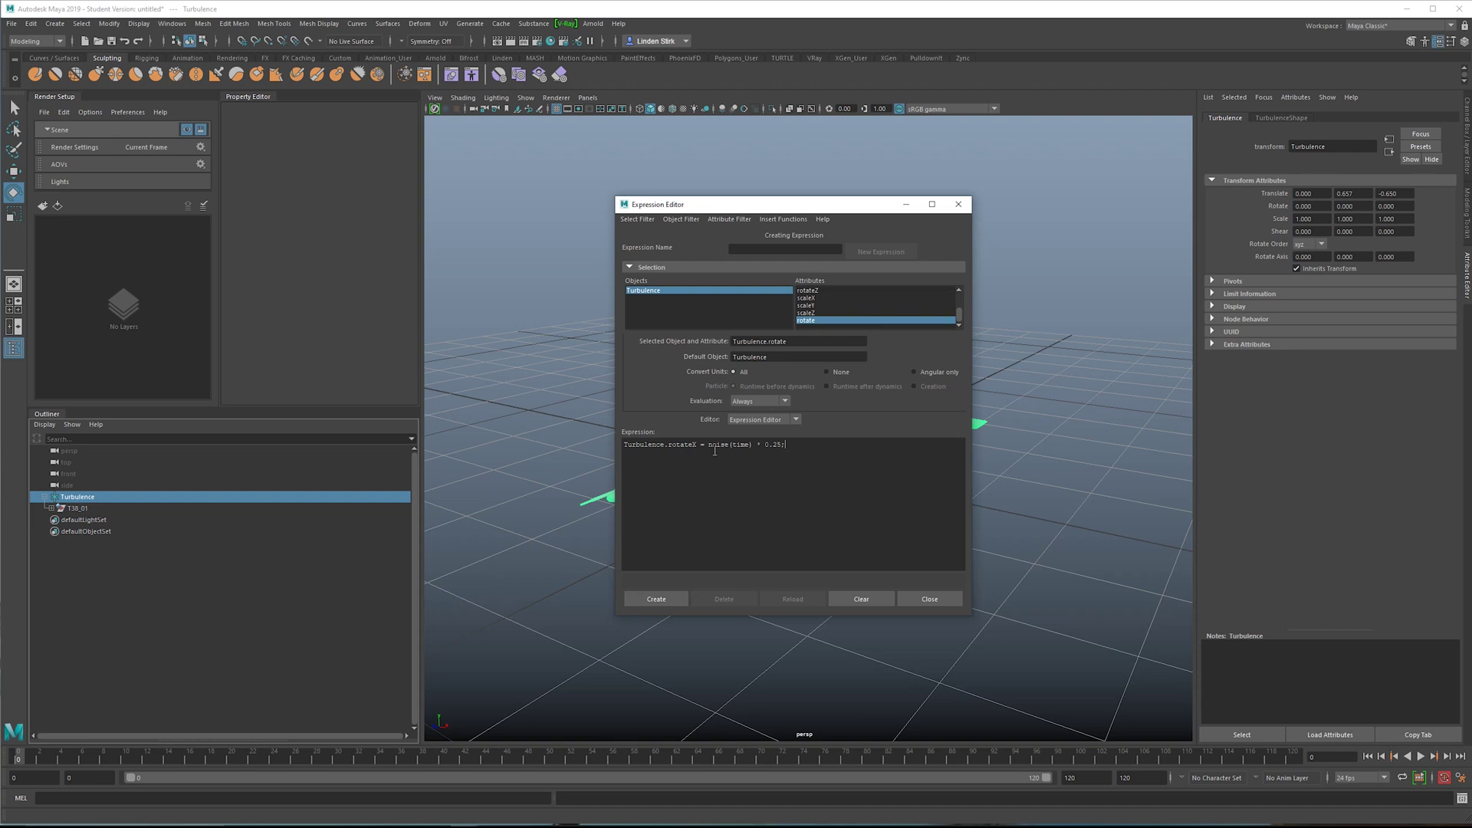
Step: Copy the rotateX line and add a second expression line reading "Turbulence.rotateY = noise(time) * 0.25;"
drag(787, 445, 696, 462)
key(ctrl+c)
click(815, 447)
key(Return)
key(ctrl+v)
key(Return)
Step: Add a third line setting Turbulence.rotateZ to noise(time) * 5, create the expression, and move the editor out of the way
key(ctrl+v)
key(BackSpace)
key(BackSpace)
key(BackSpace)
key(BackSpace)
key(BackSpace)
text(5)
click(657, 599)
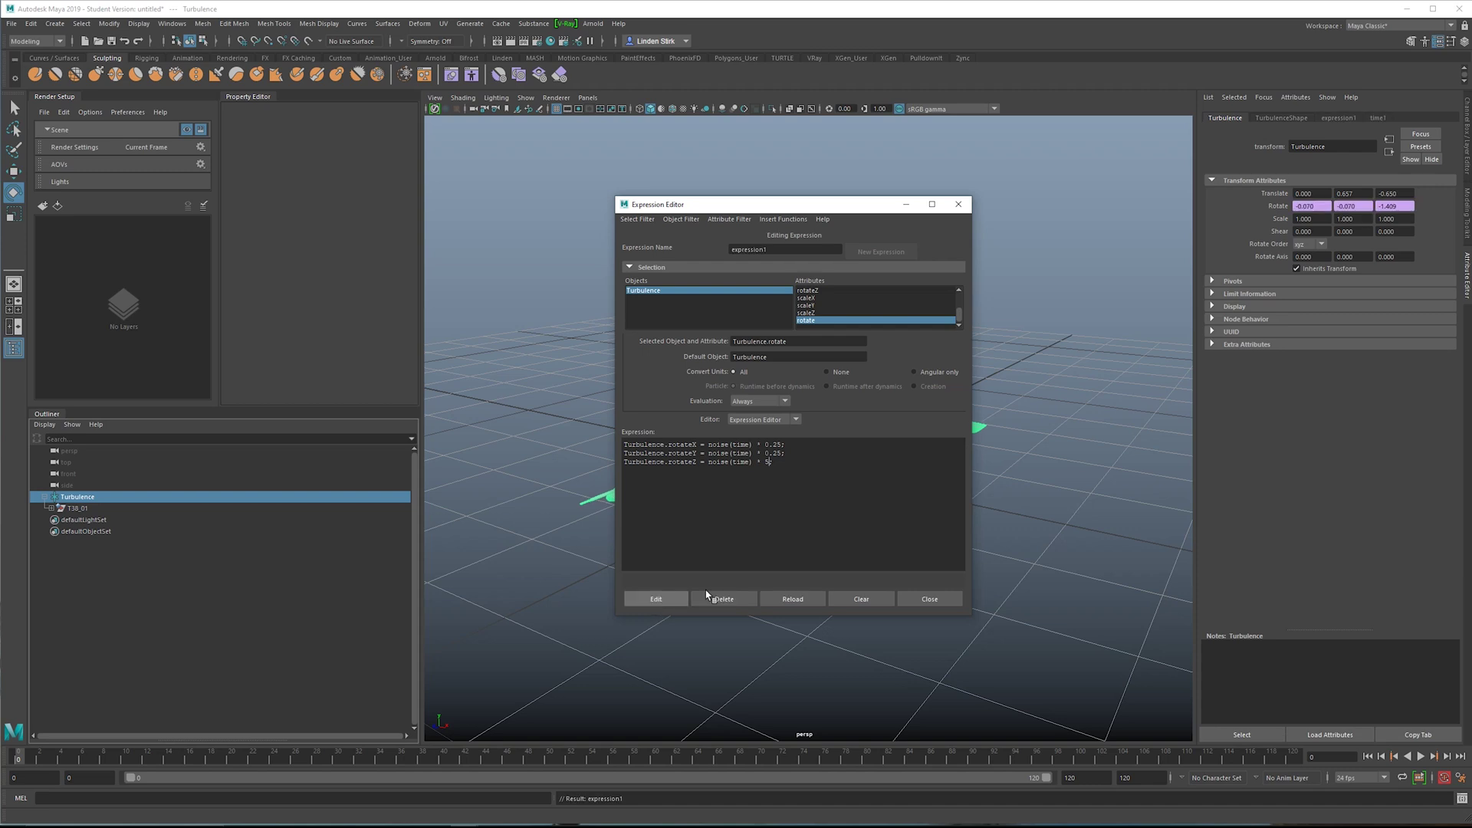
drag(862, 207, 1471, 77)
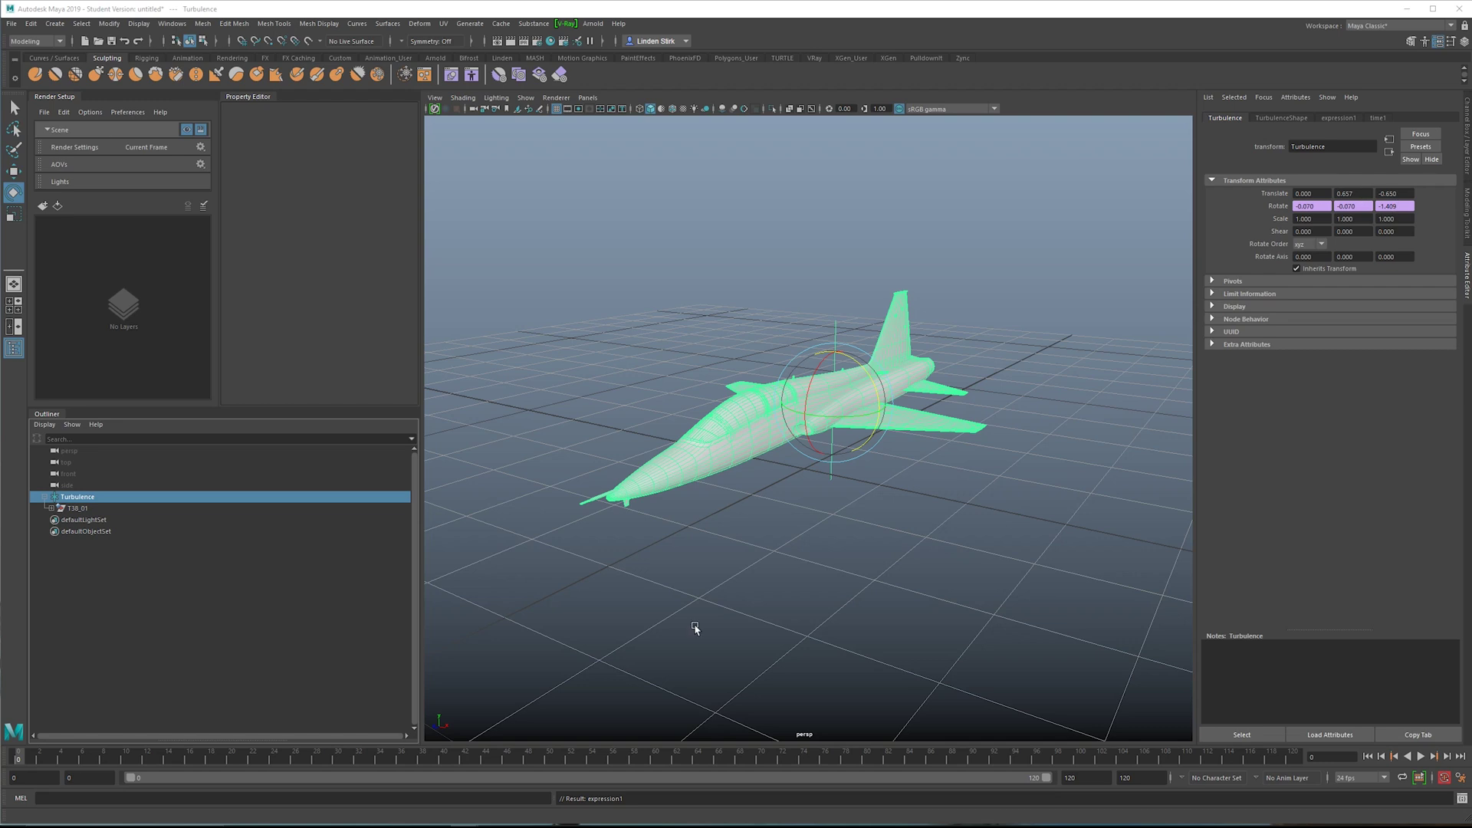
Step: Extend the playback range to end at frame 200 and preview the plane's turbulence across the timeline
scroll(551, 582, up, 1)
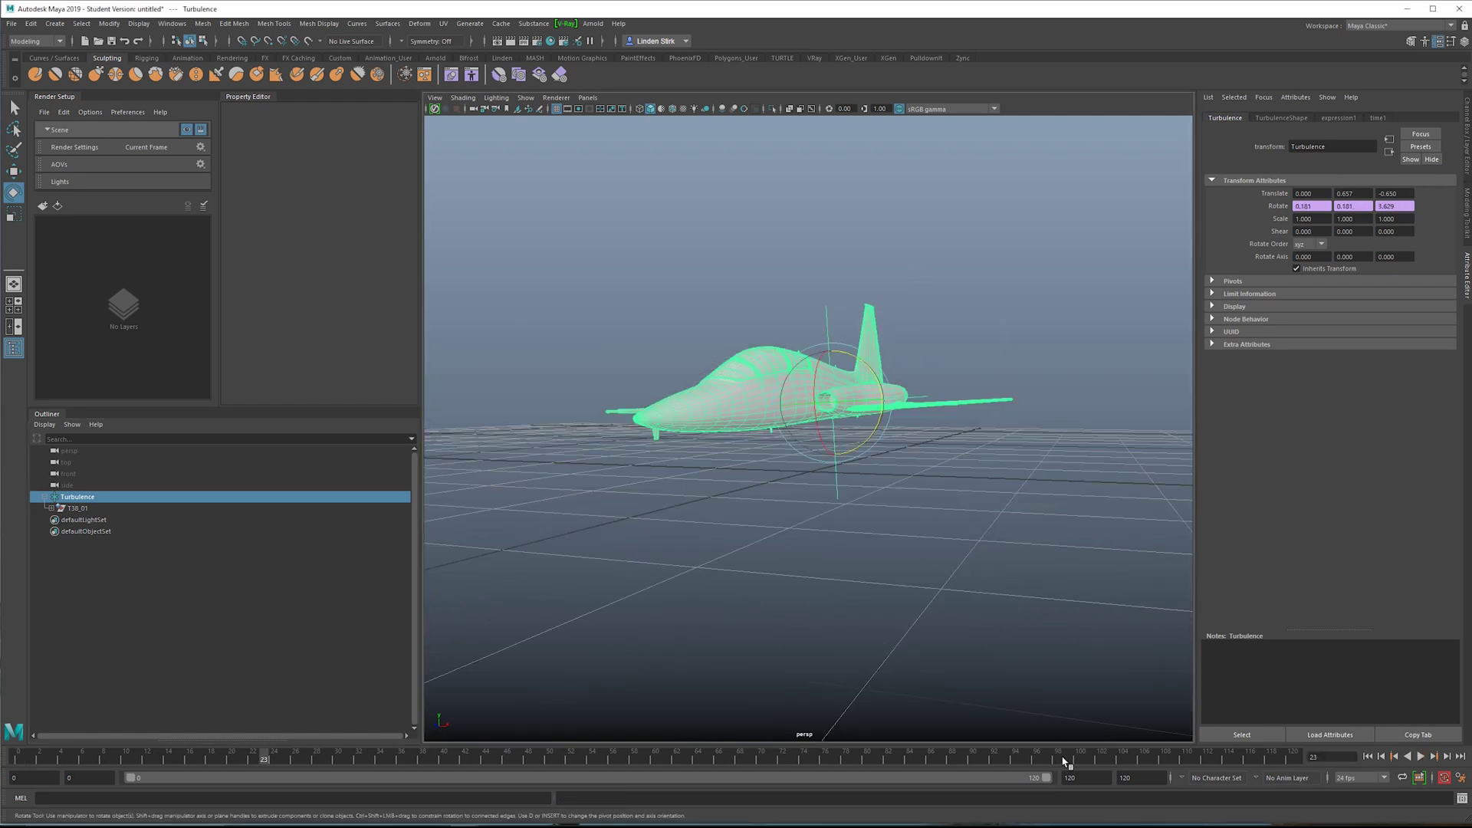
double_click(1081, 777)
text(2)
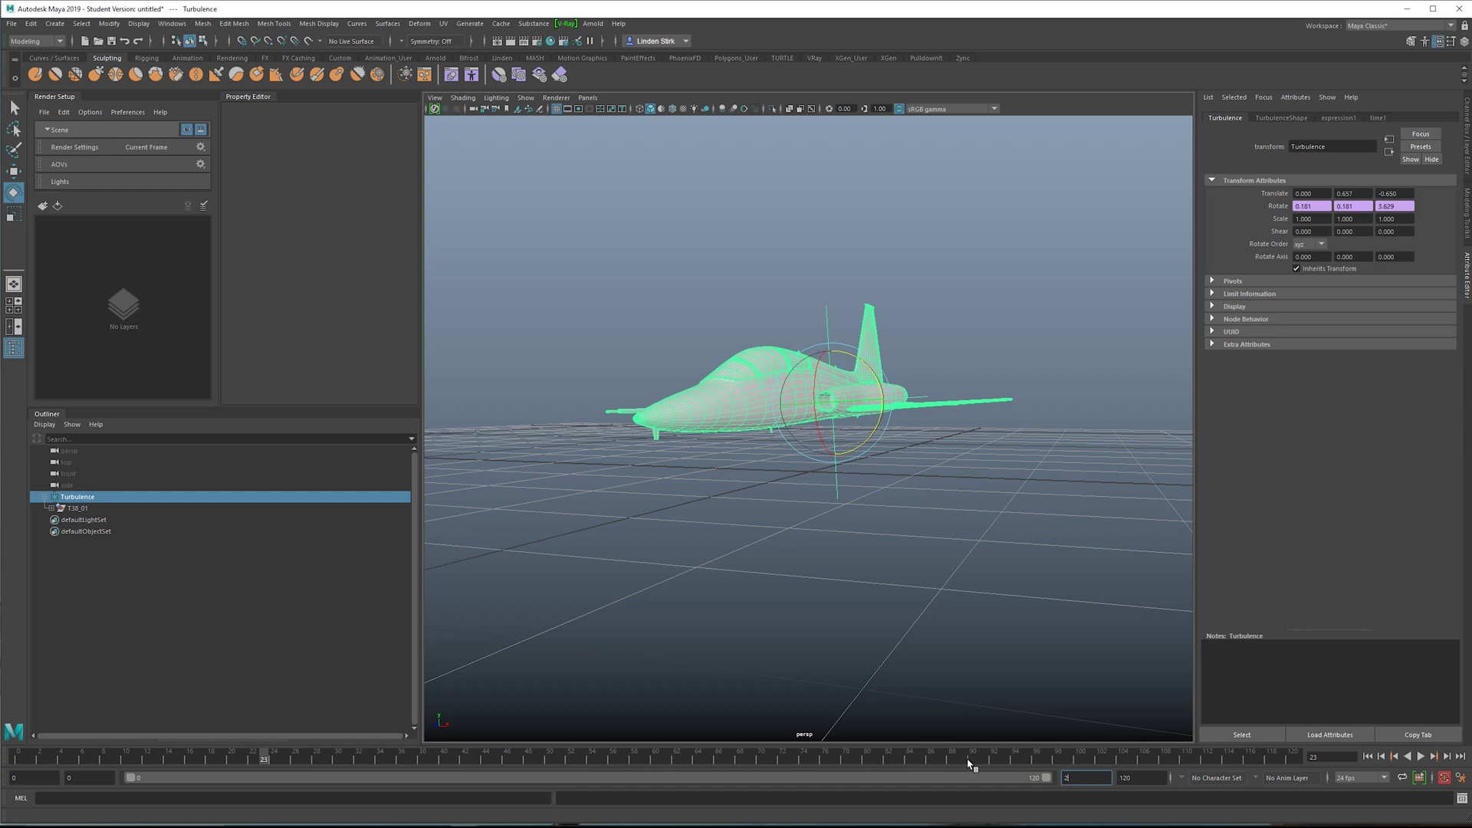
text(00)
key(Return)
key(alt+v)
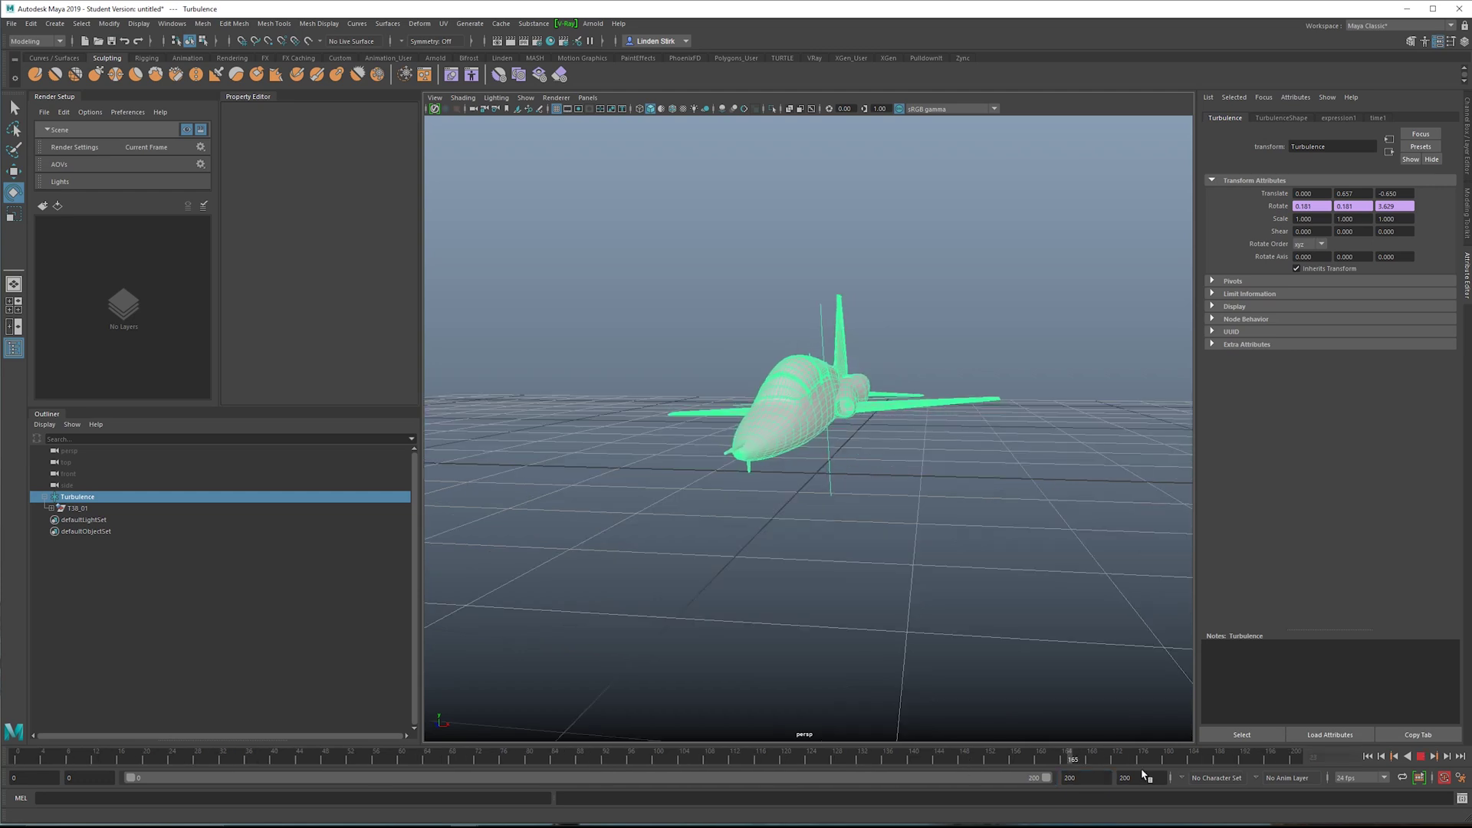
drag(1188, 759, 253, 734)
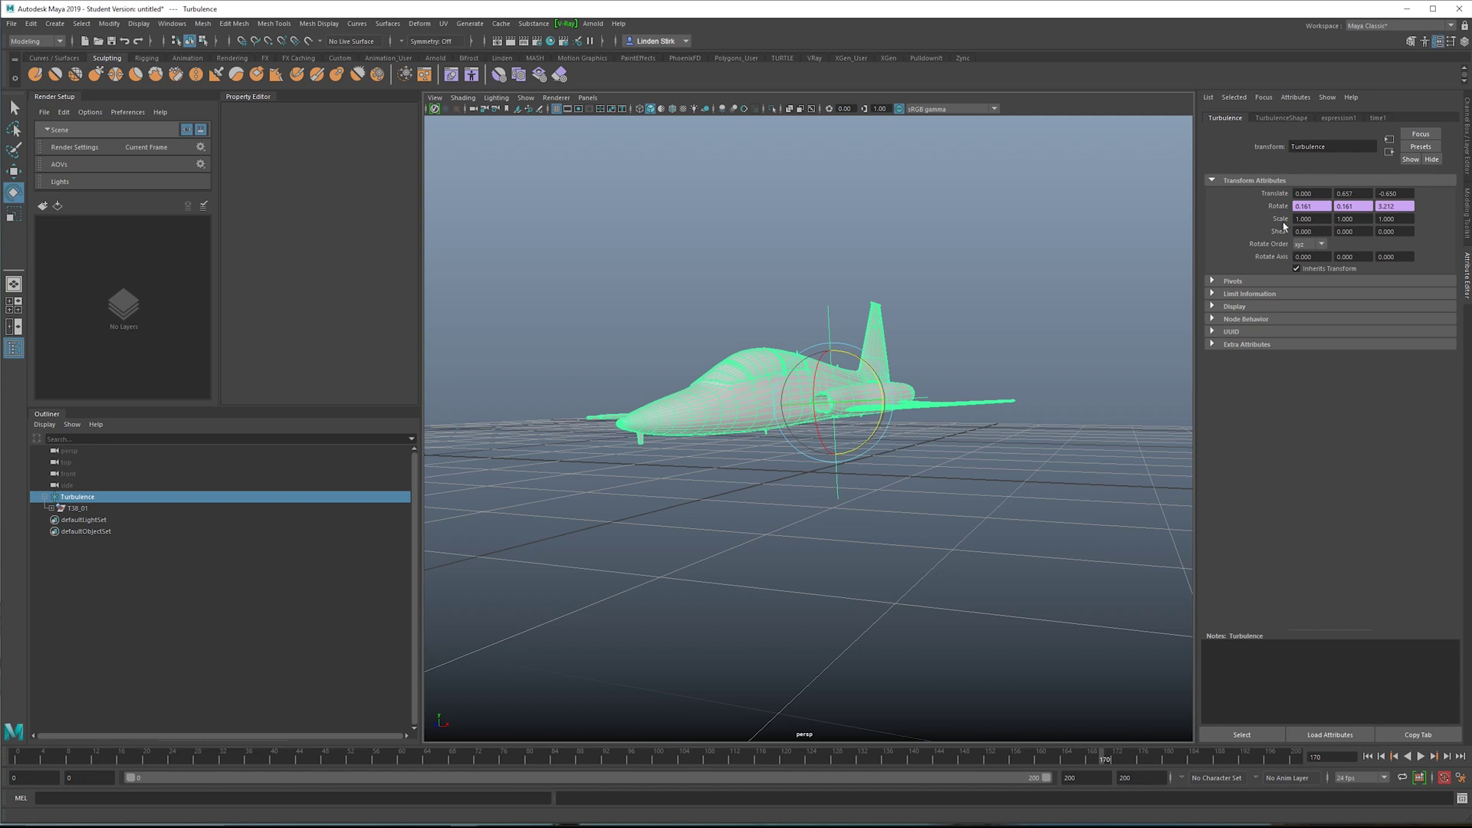
Step: Reopen and reapply Turbulence's rotation expression without changing it, and play the animation from frame 0
right_click(1312, 214)
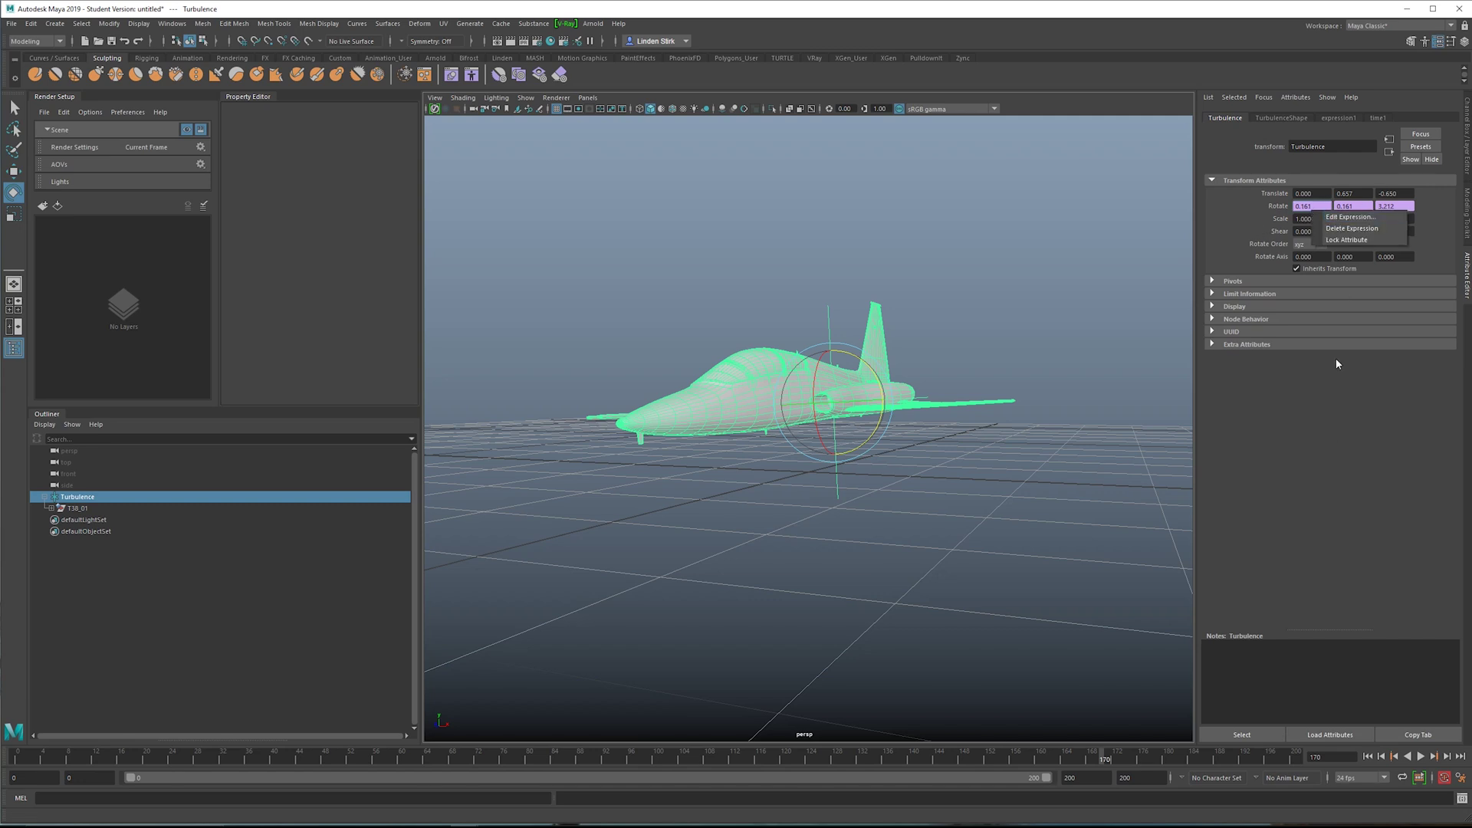
click(1350, 217)
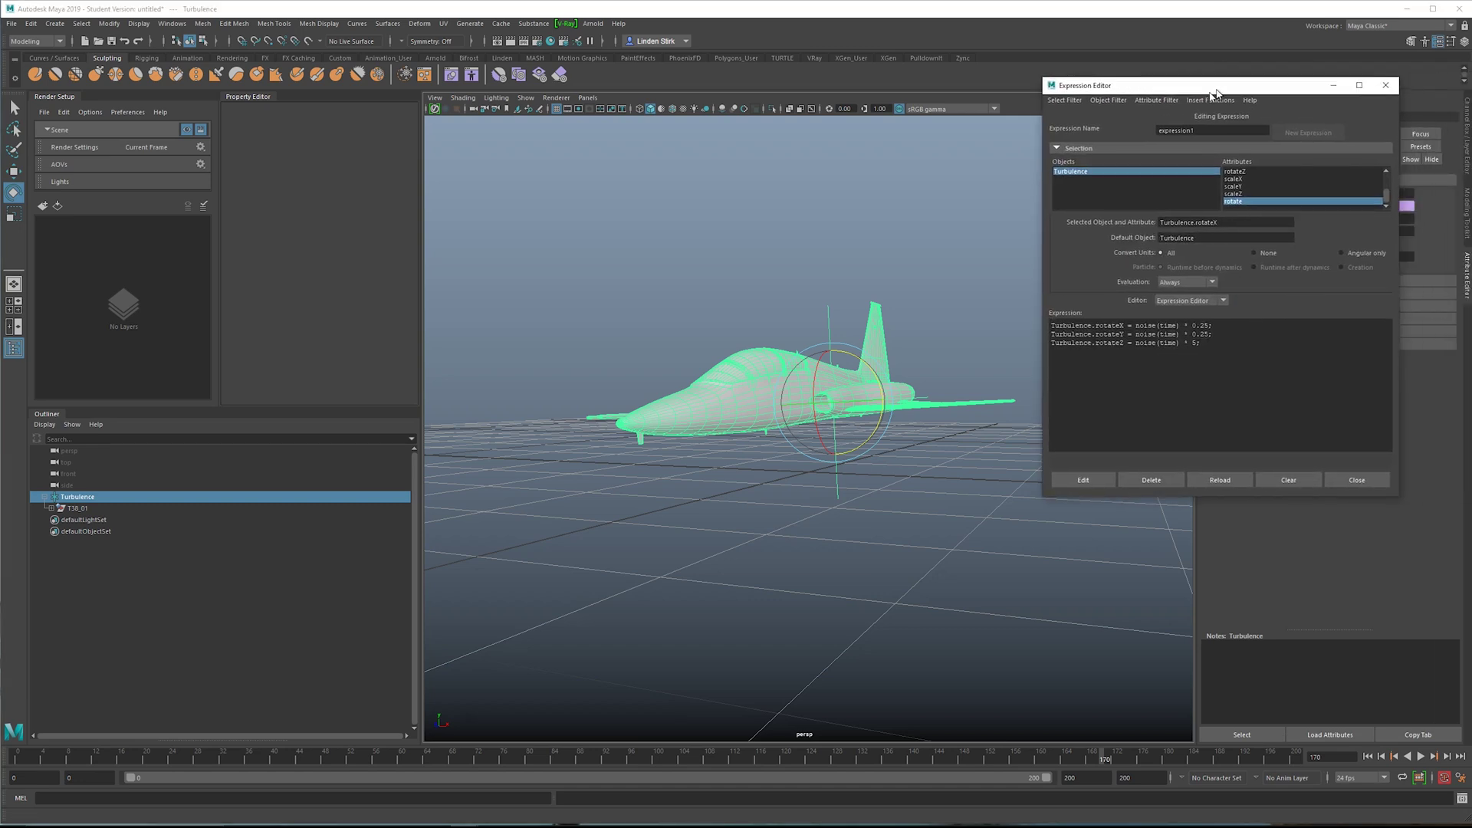
click(1104, 481)
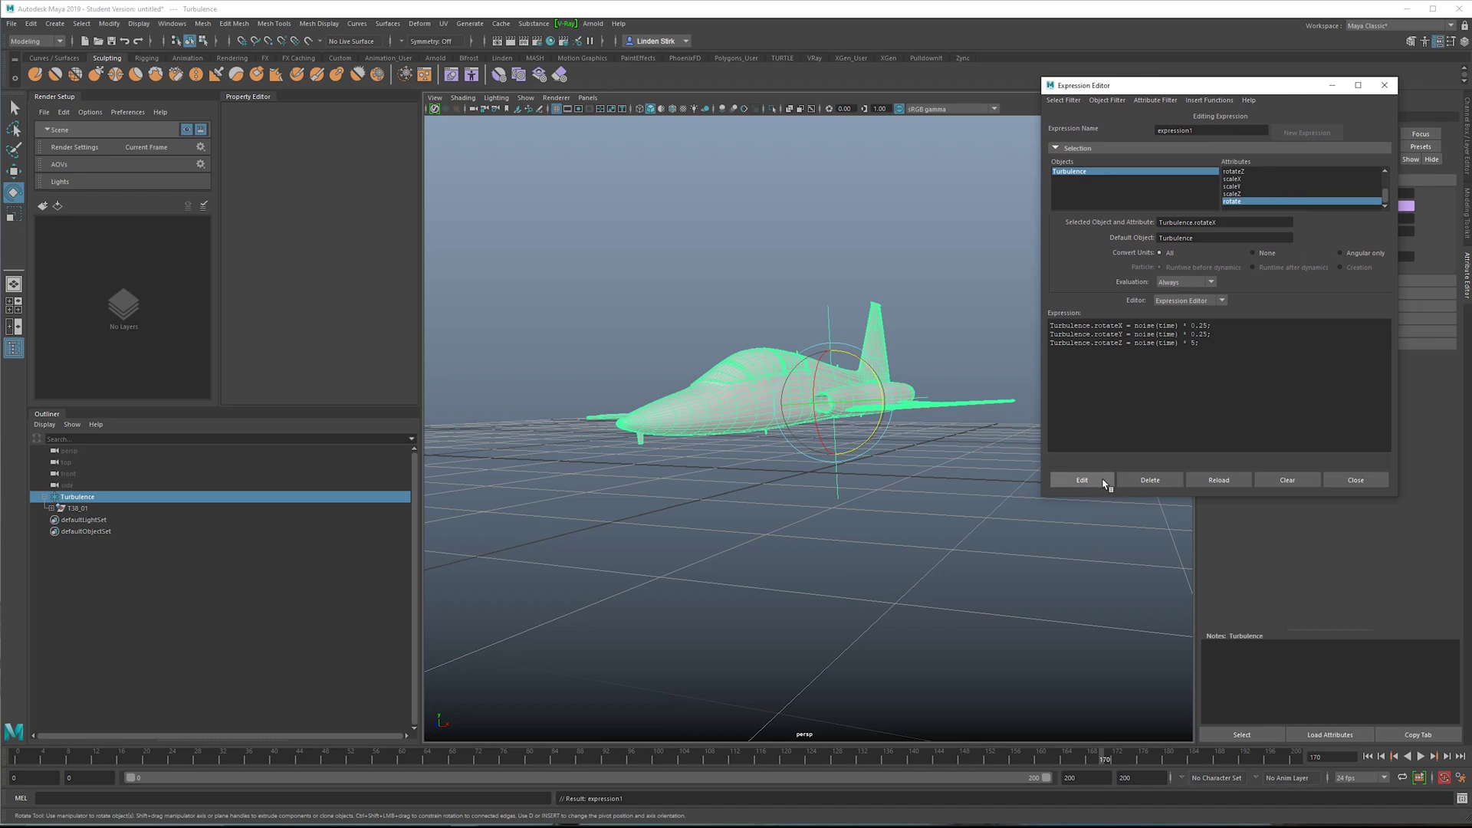
click(1384, 85)
click(22, 765)
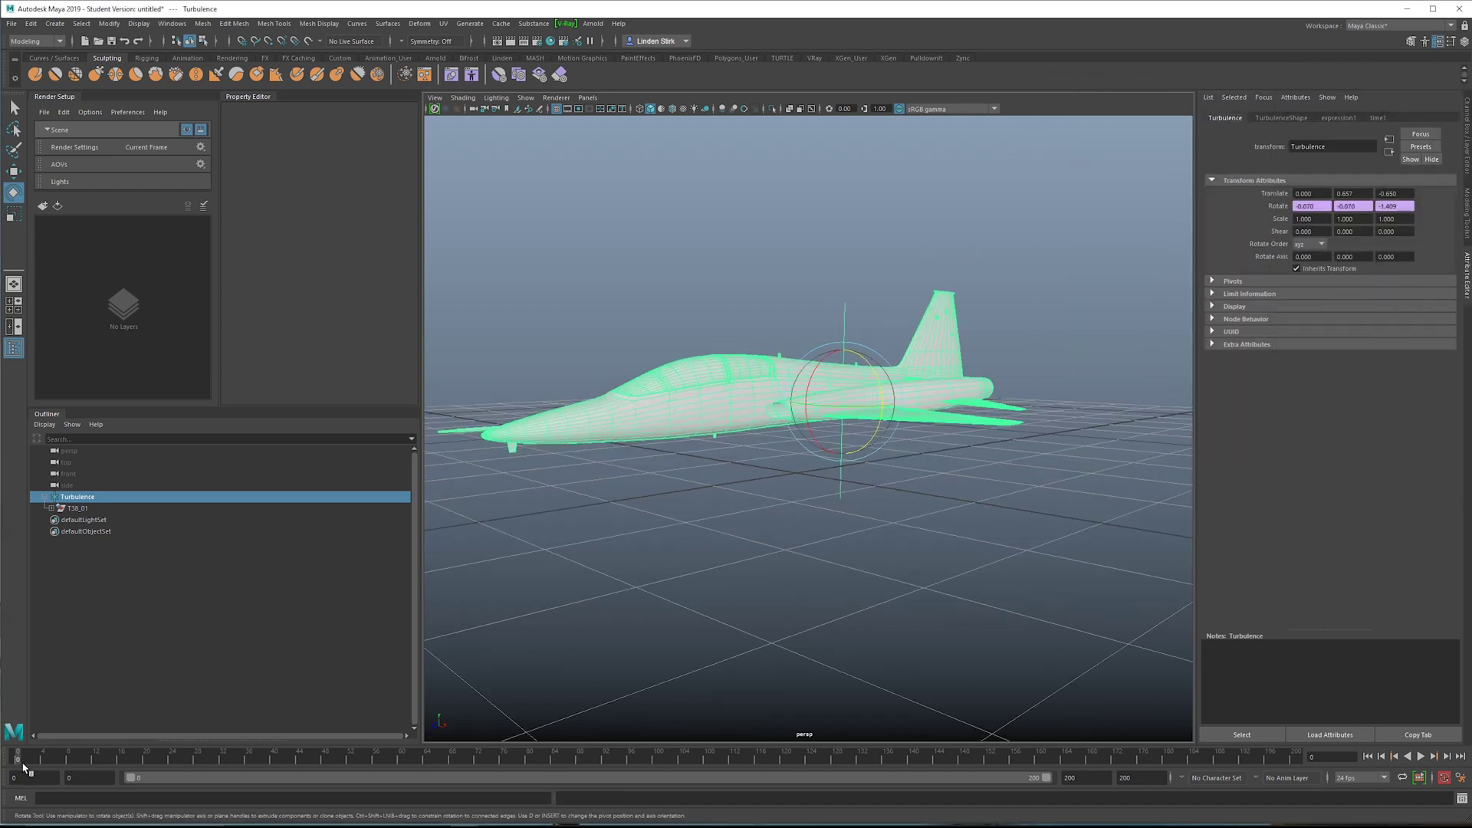
key(alt+v)
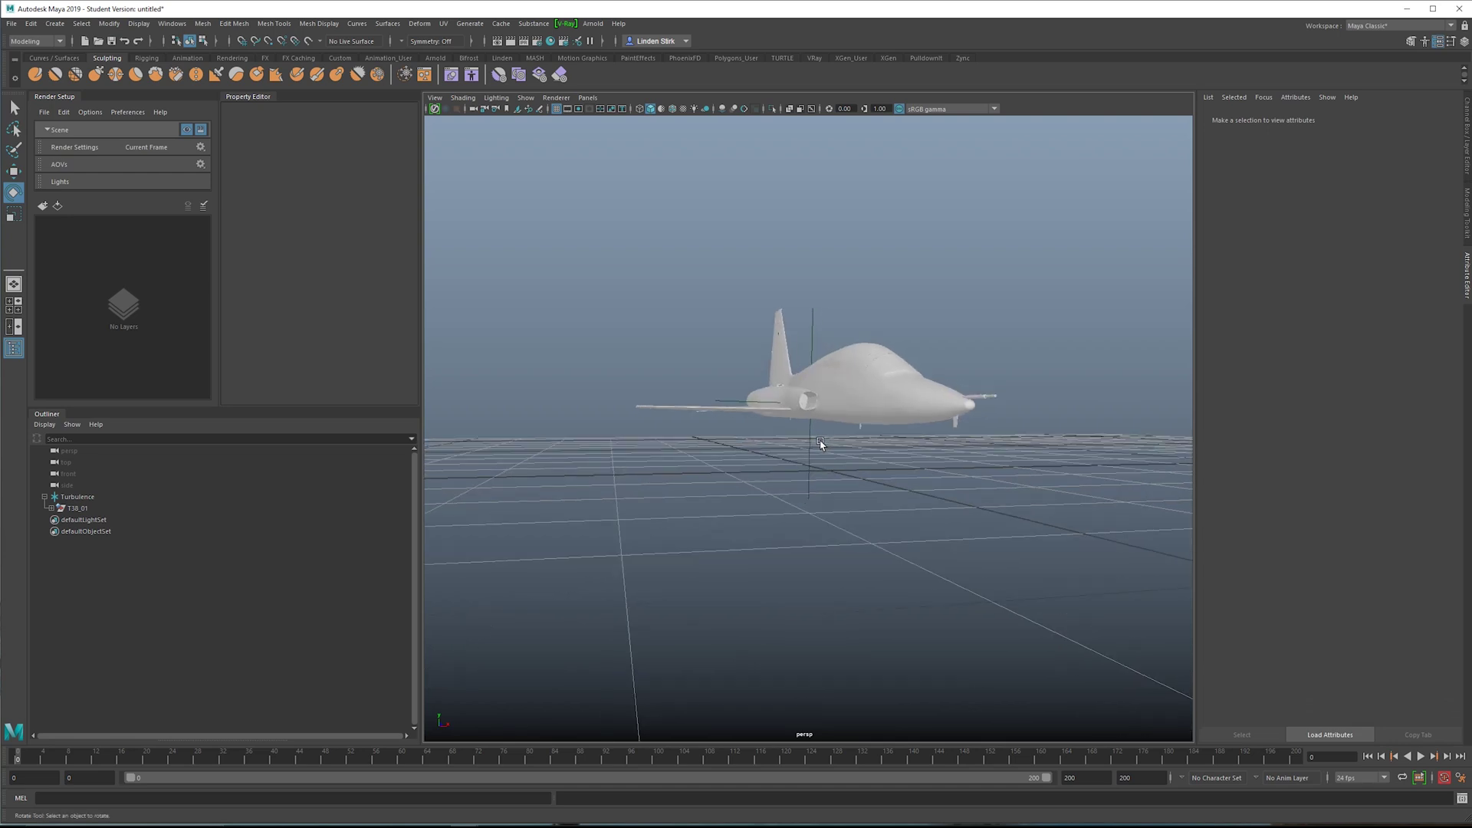
Step: Try rotating T38_01 slightly about its Z axis underneath Turbulence, and undo the rotation
click(85, 509)
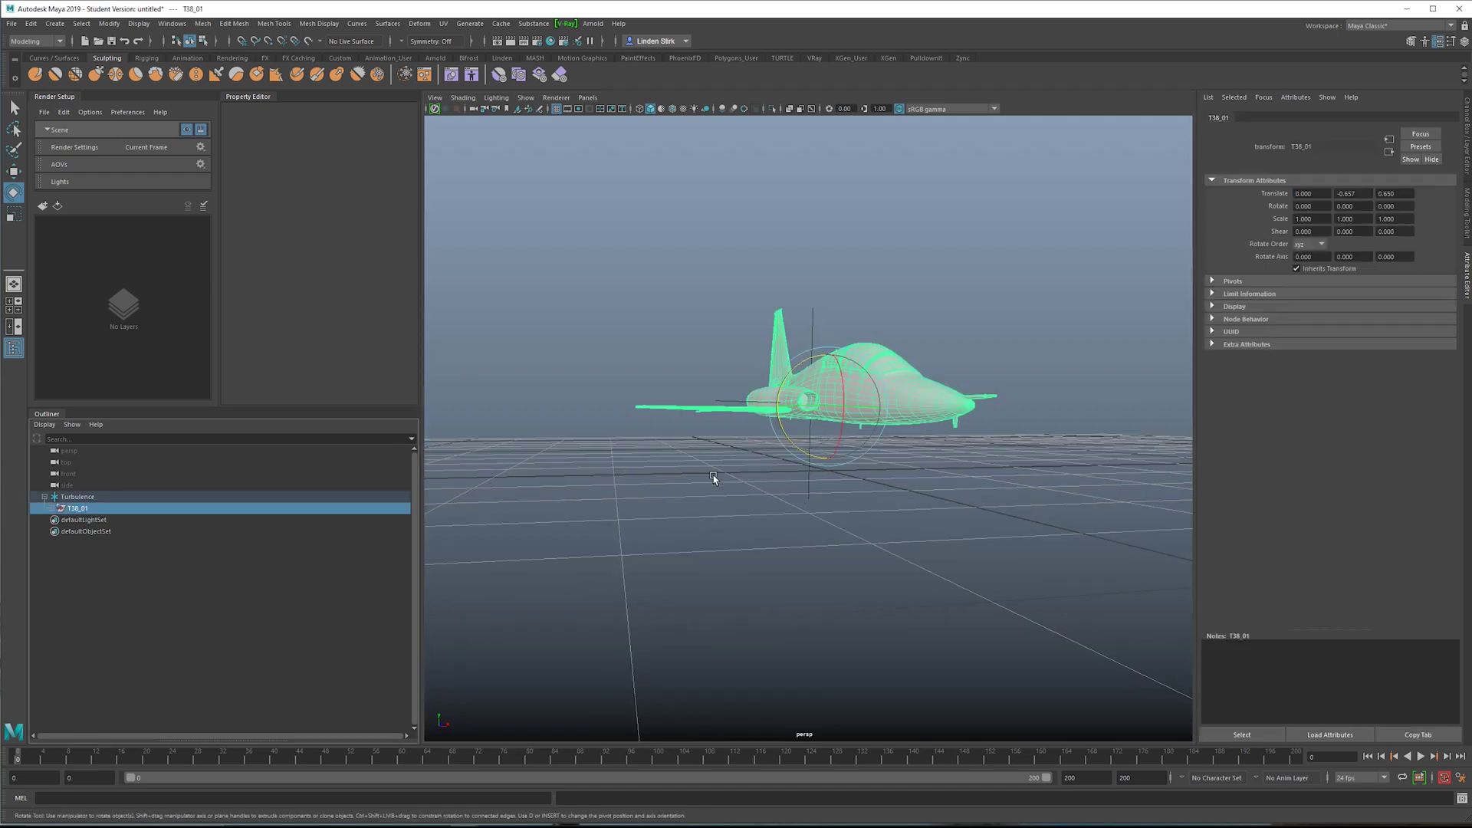
alt+drag(713, 483, 671, 489)
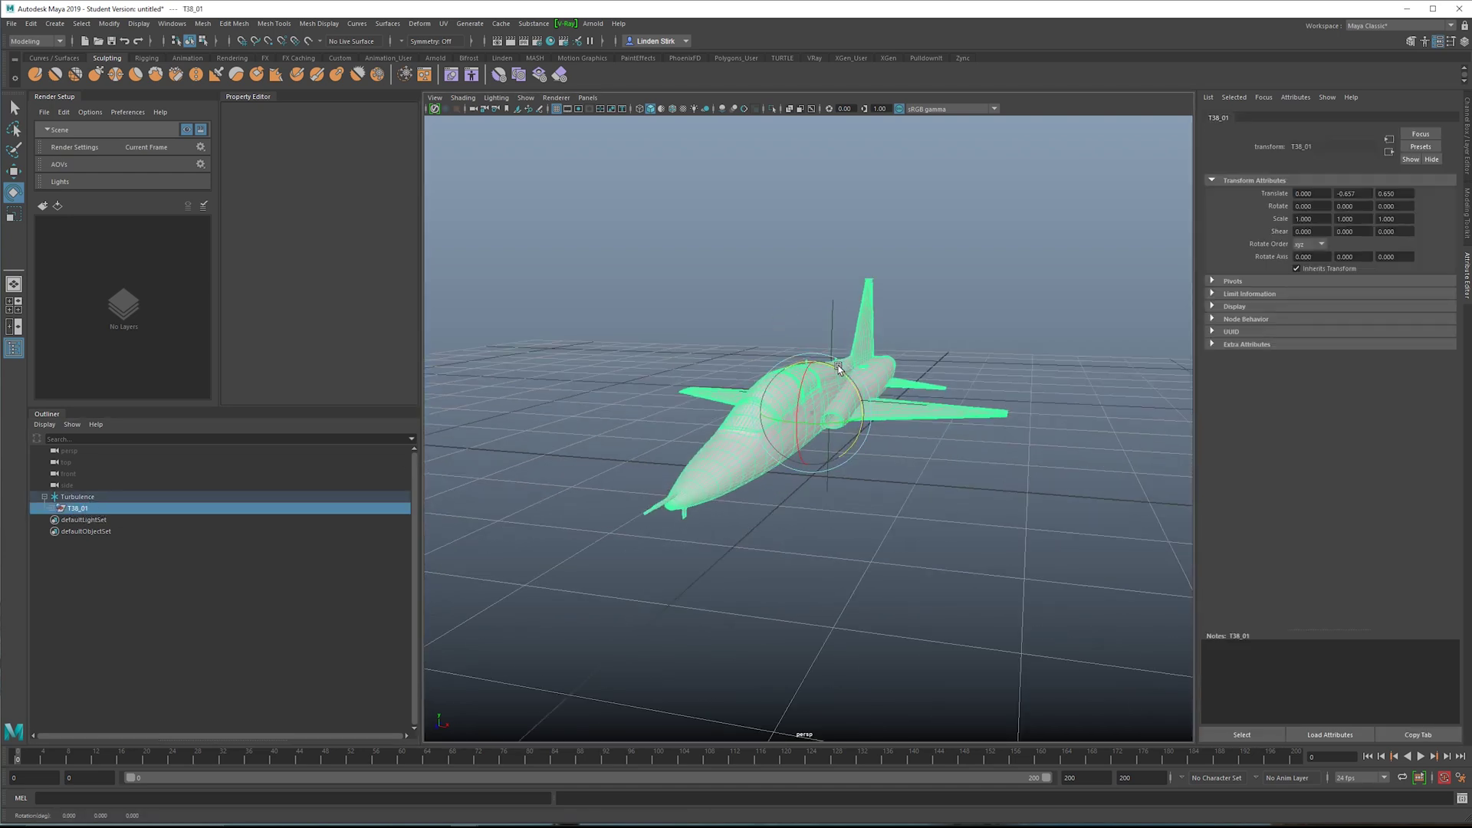
mouse_move(844, 368)
mouse_down()
mouse_move(797, 349)
mouse_move(849, 368)
mouse_up()
key(ctrl+z)
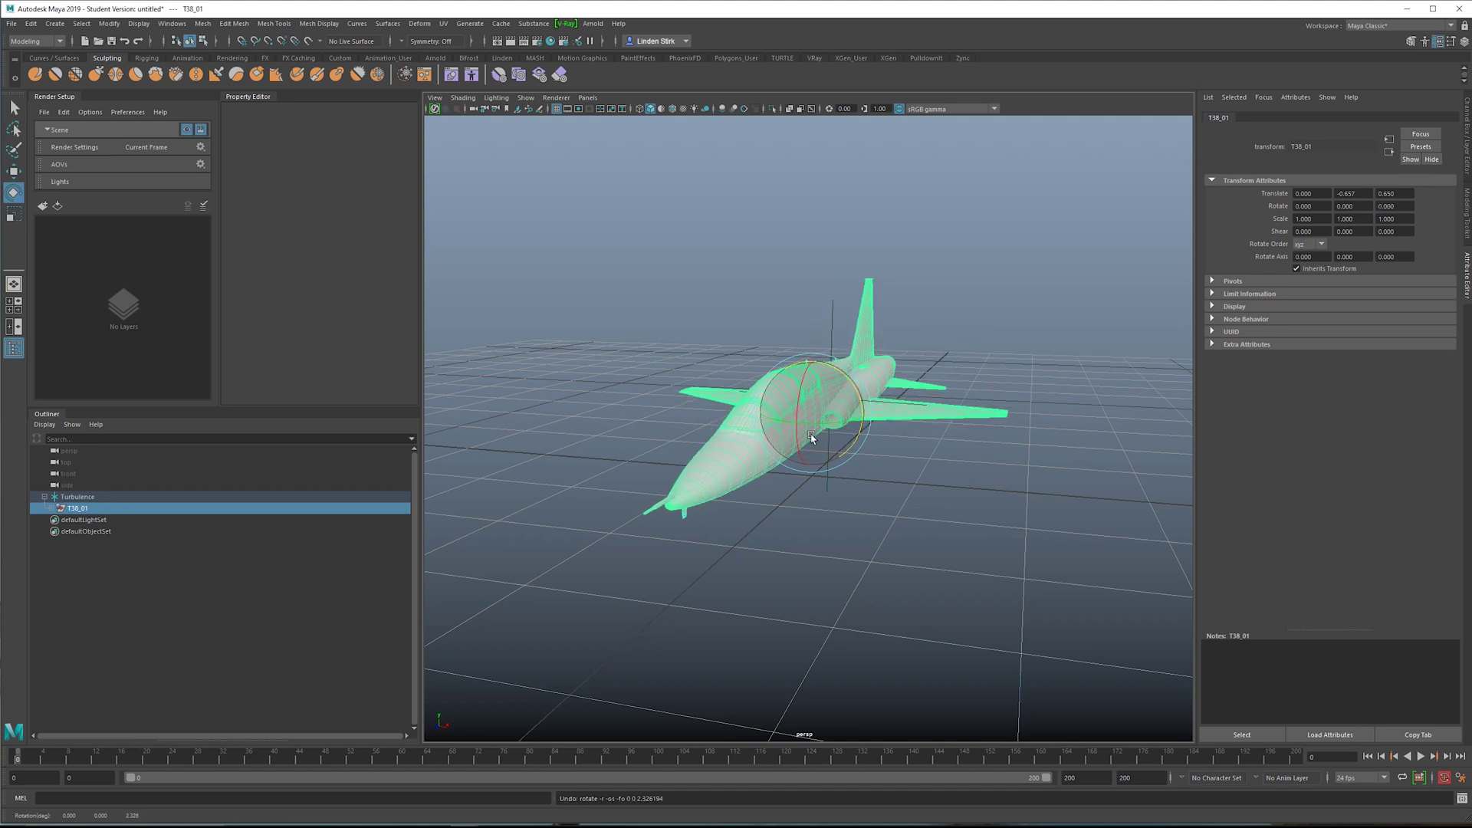
Step: Clear the selection and create a new camera in the scene
alt+drag(928, 451, 1022, 443)
click(1051, 344)
scroll(1051, 344, down, 5)
alt+drag(1050, 345, 949, 348)
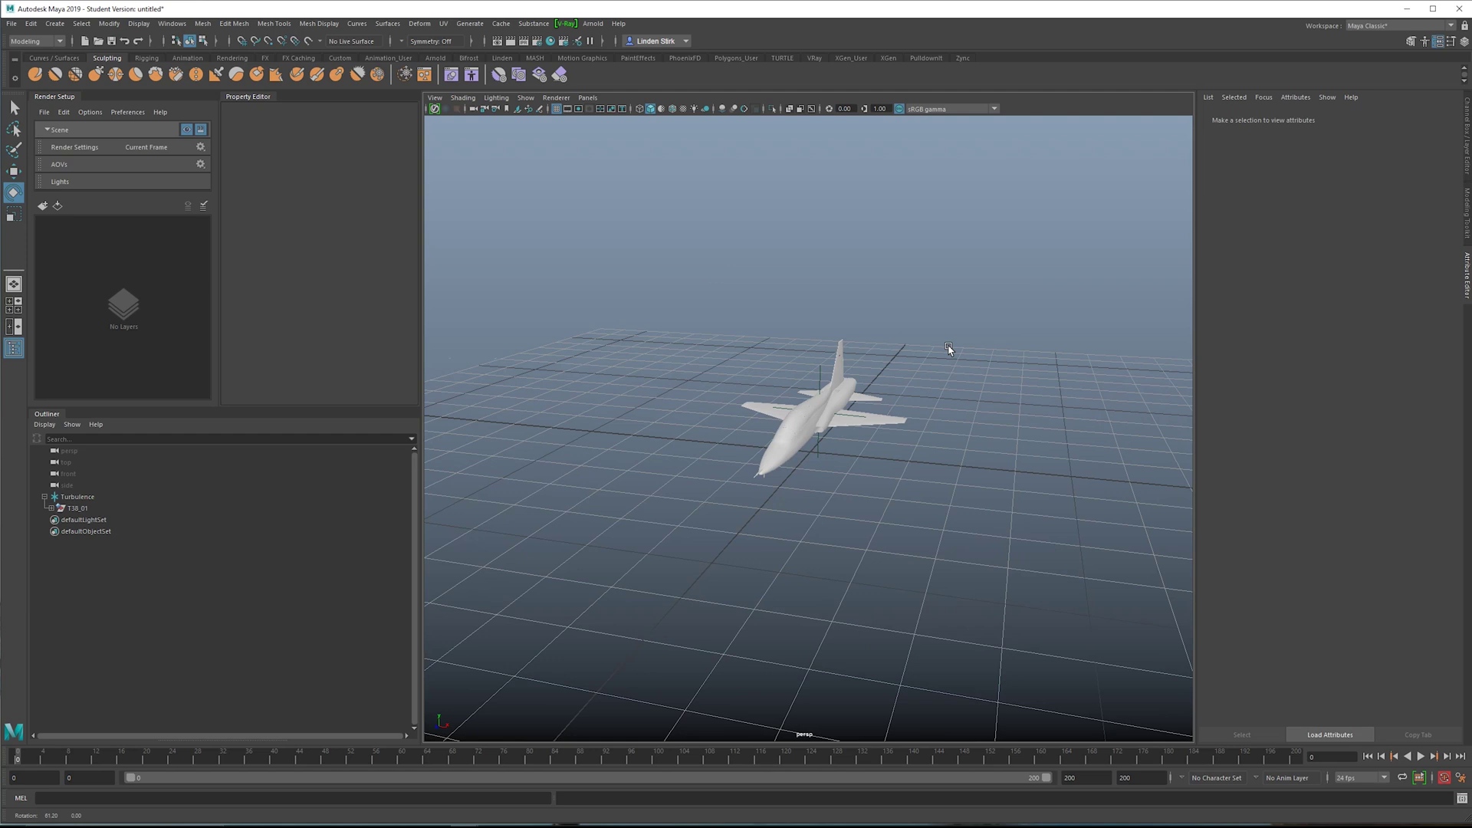
click(55, 23)
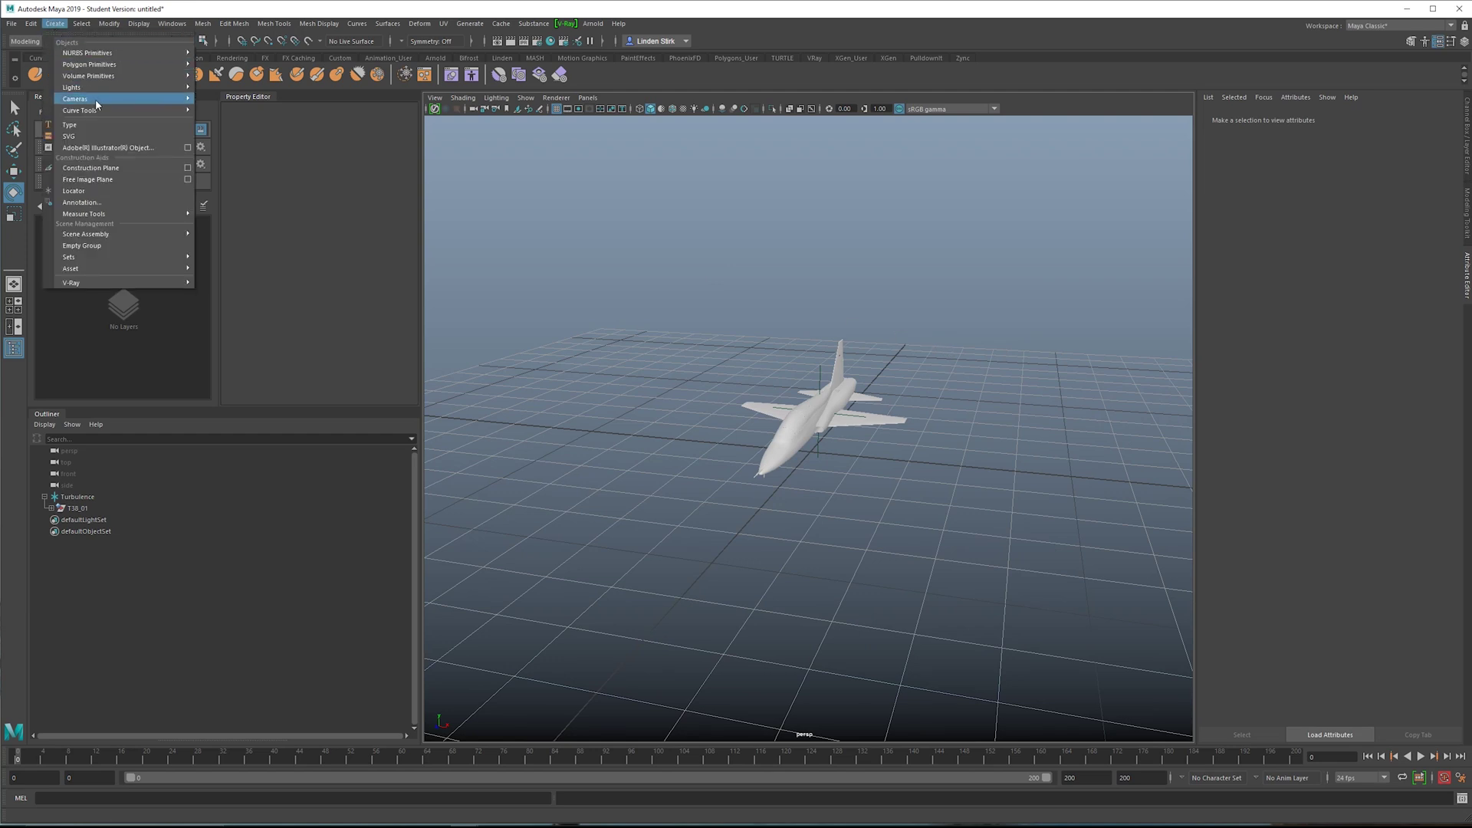
mouse_move(154, 99)
click(226, 108)
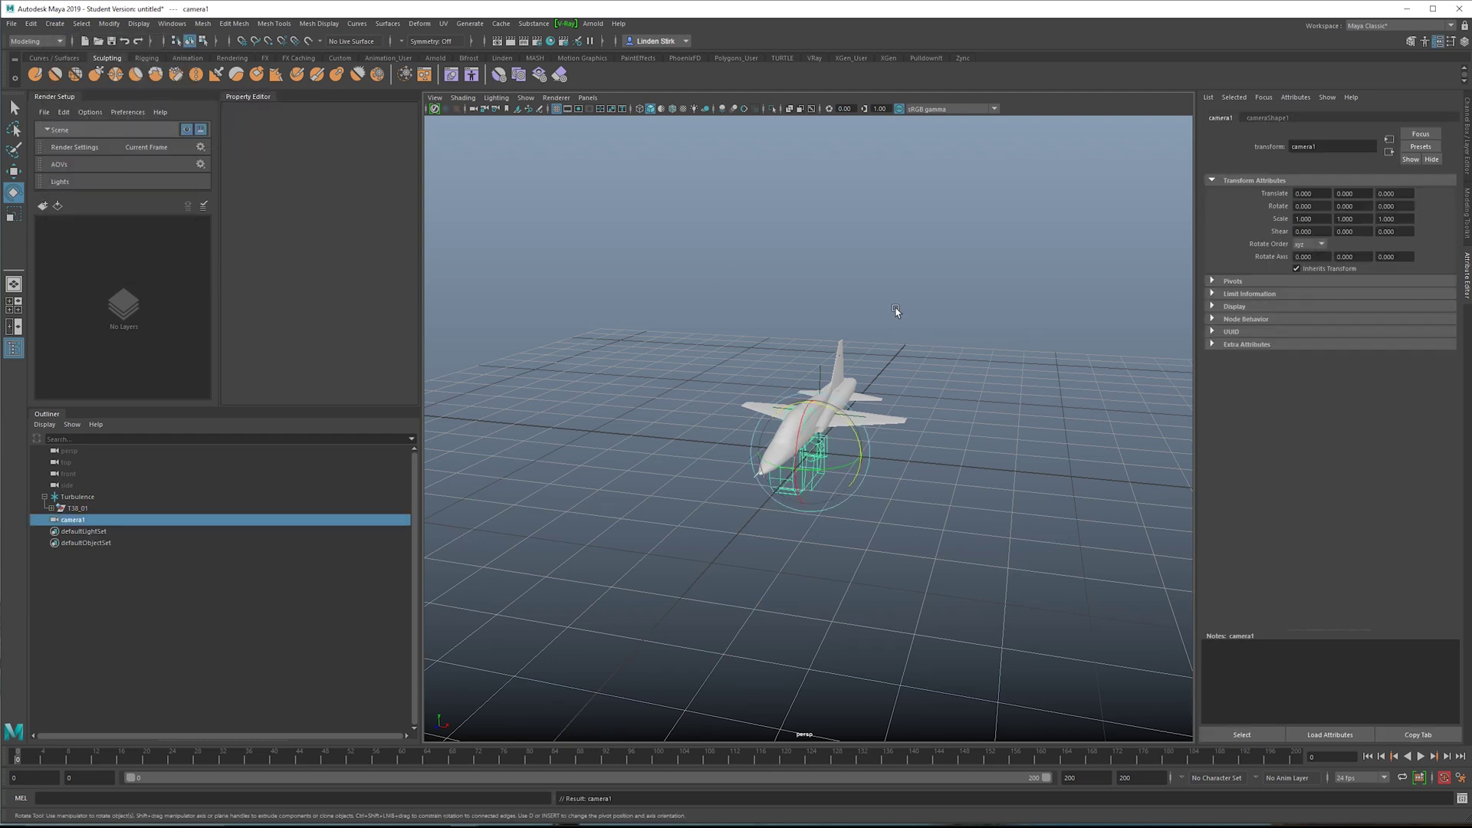
Step: Switch the top viewport to look through camera1 and maximize that viewport
mouse_move(864, 322)
alt+mouse_down()
mouse_move(831, 328)
mouse_move(843, 321)
alt+mouse_up()
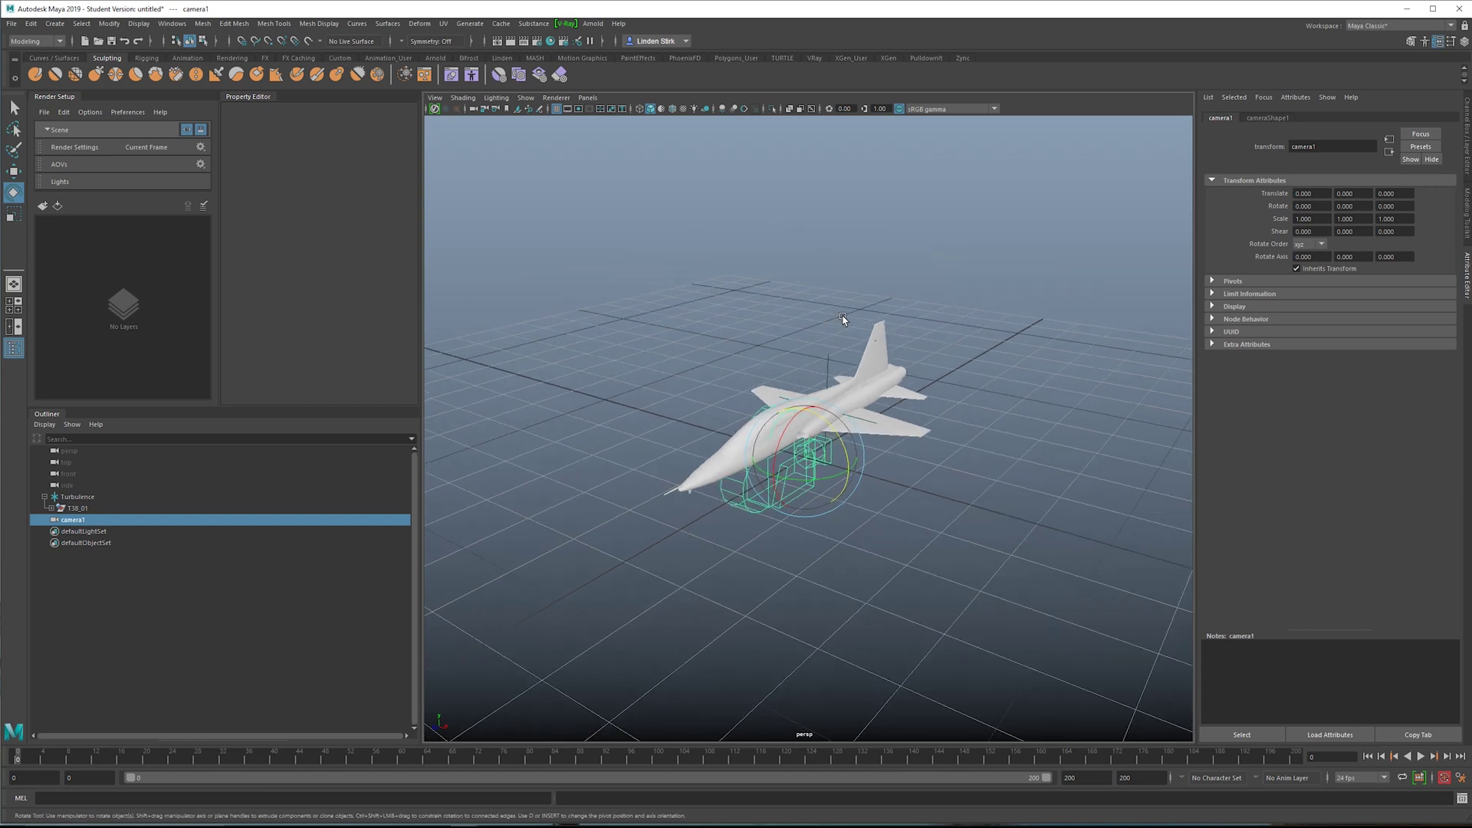
key(space)
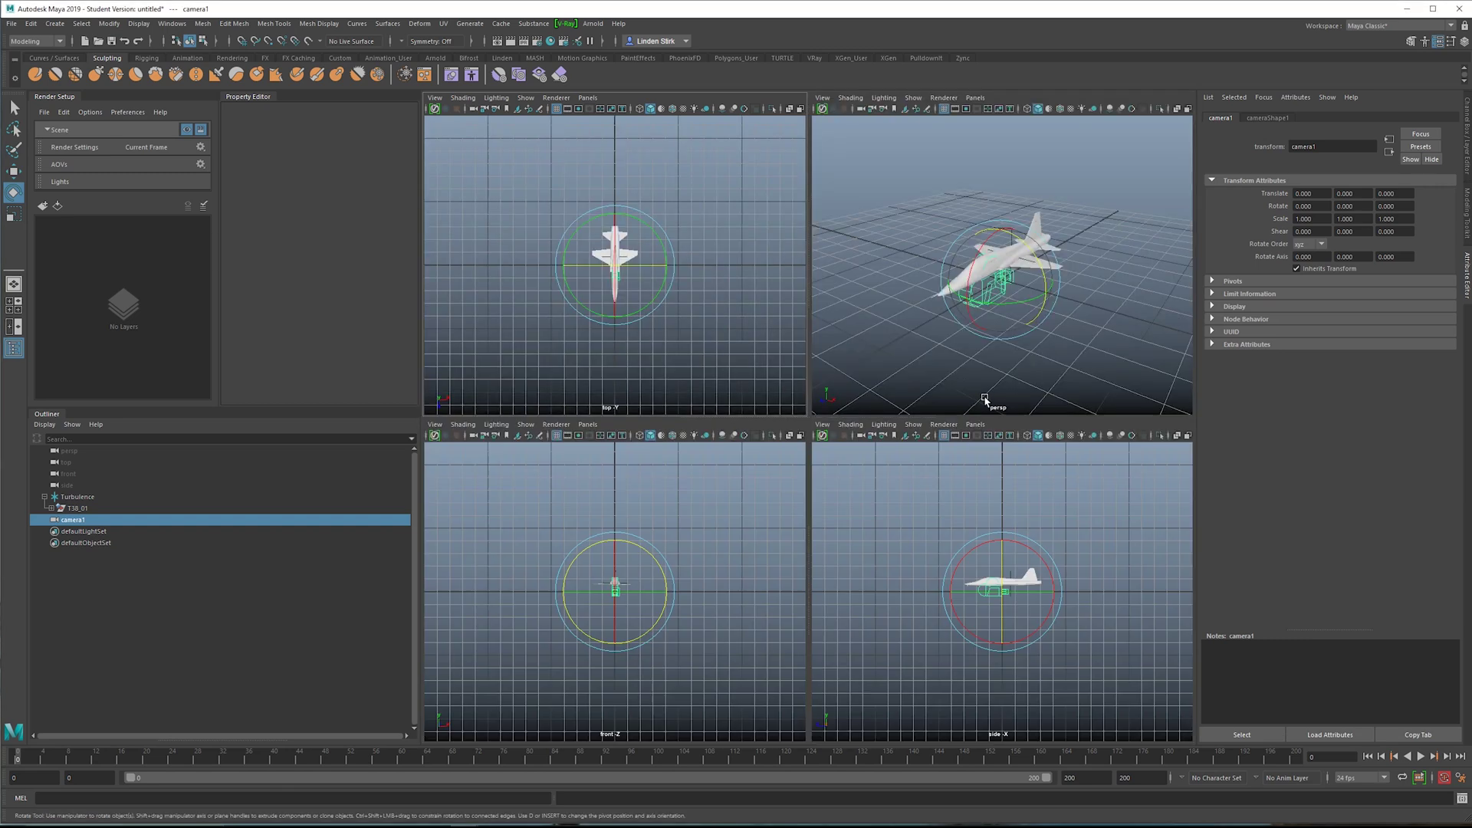
click(473, 109)
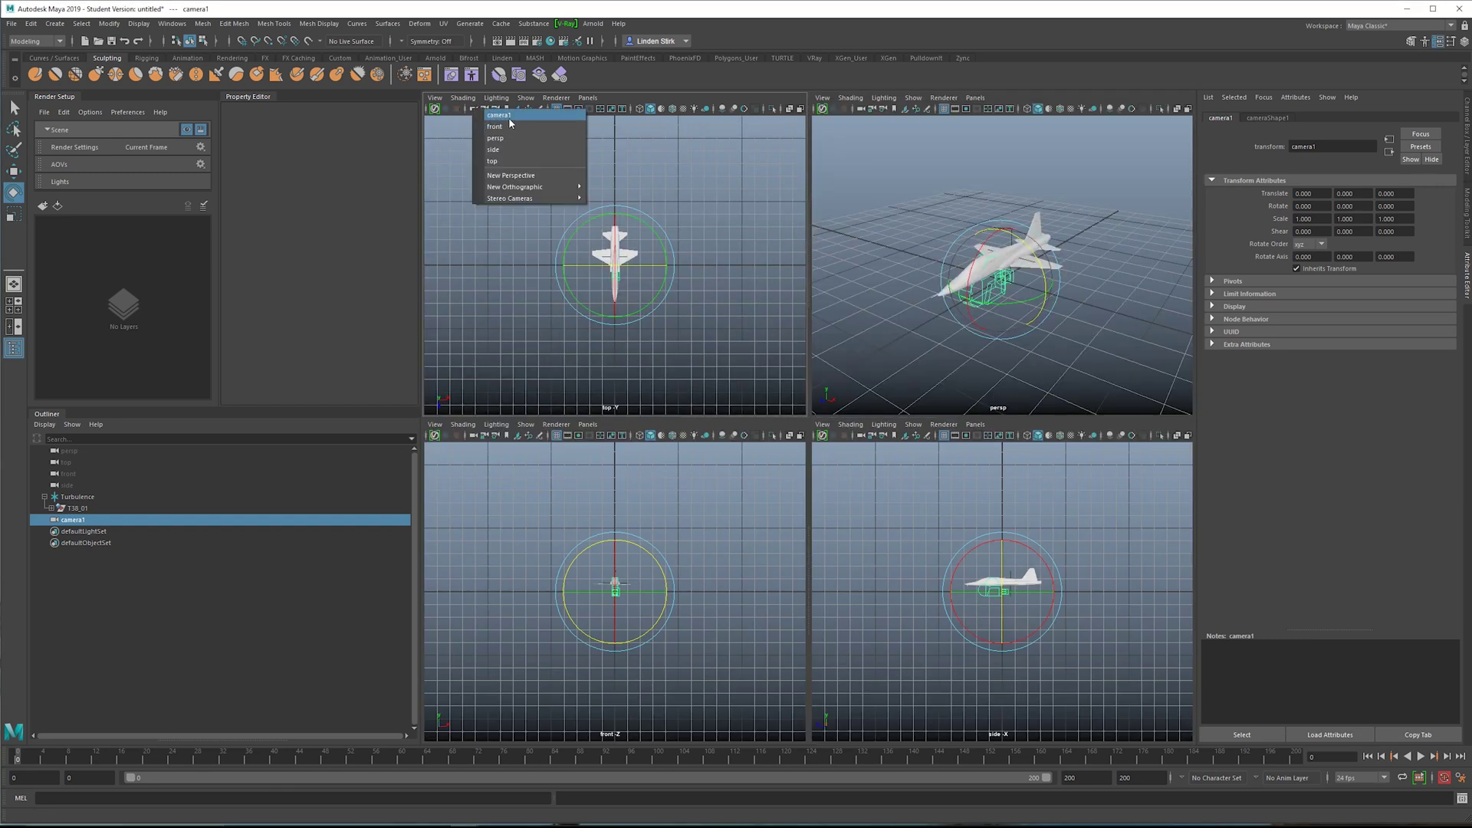
click(506, 119)
key(space)
Step: Position camera1 for a three-quarter front view of the plane and show its camera shape attributes
alt+drag(795, 312, 839, 318)
alt+middle_drag(838, 317, 821, 326)
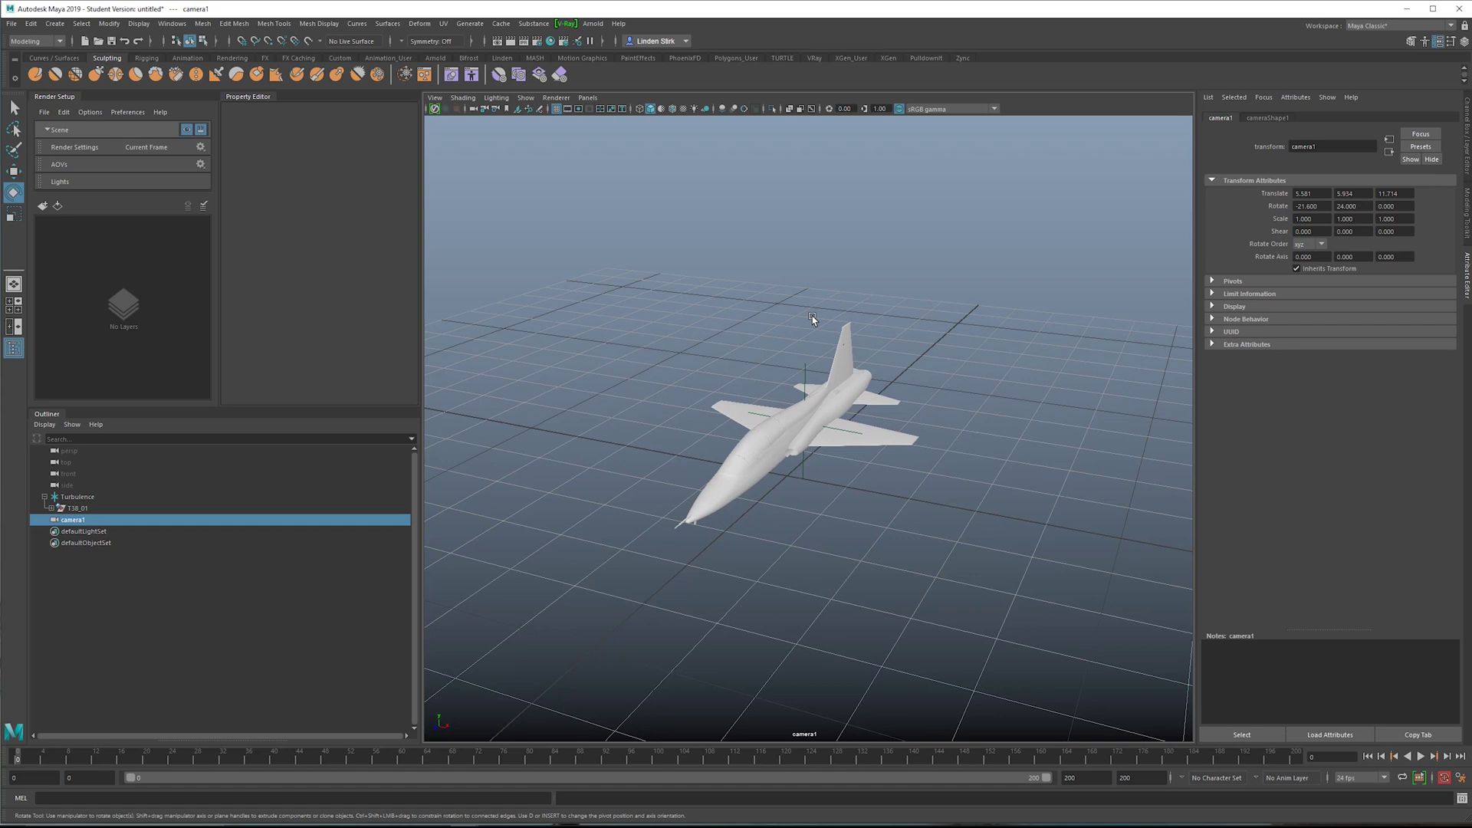
alt+right_drag(814, 319, 863, 357)
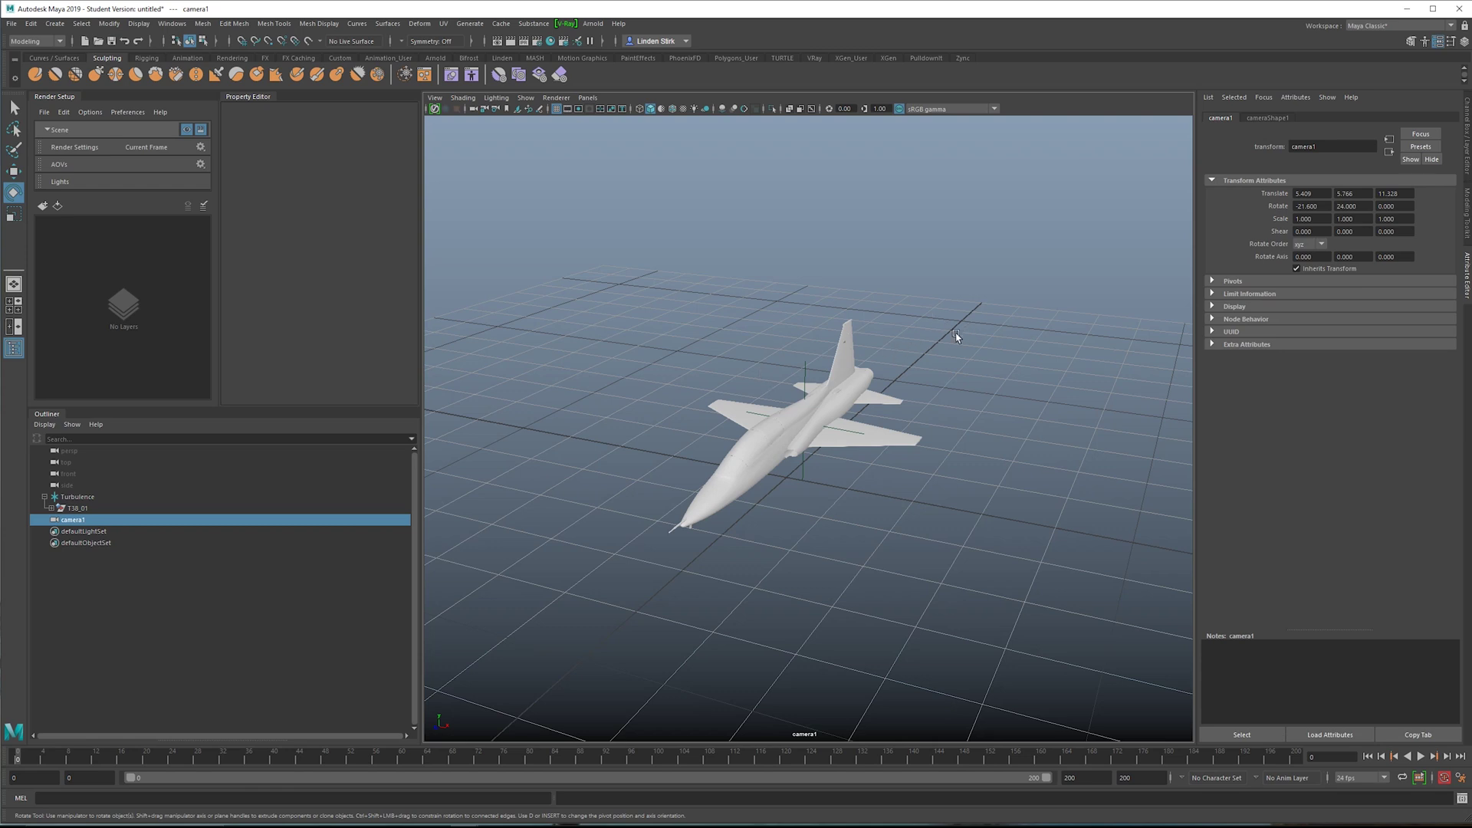
click(1268, 118)
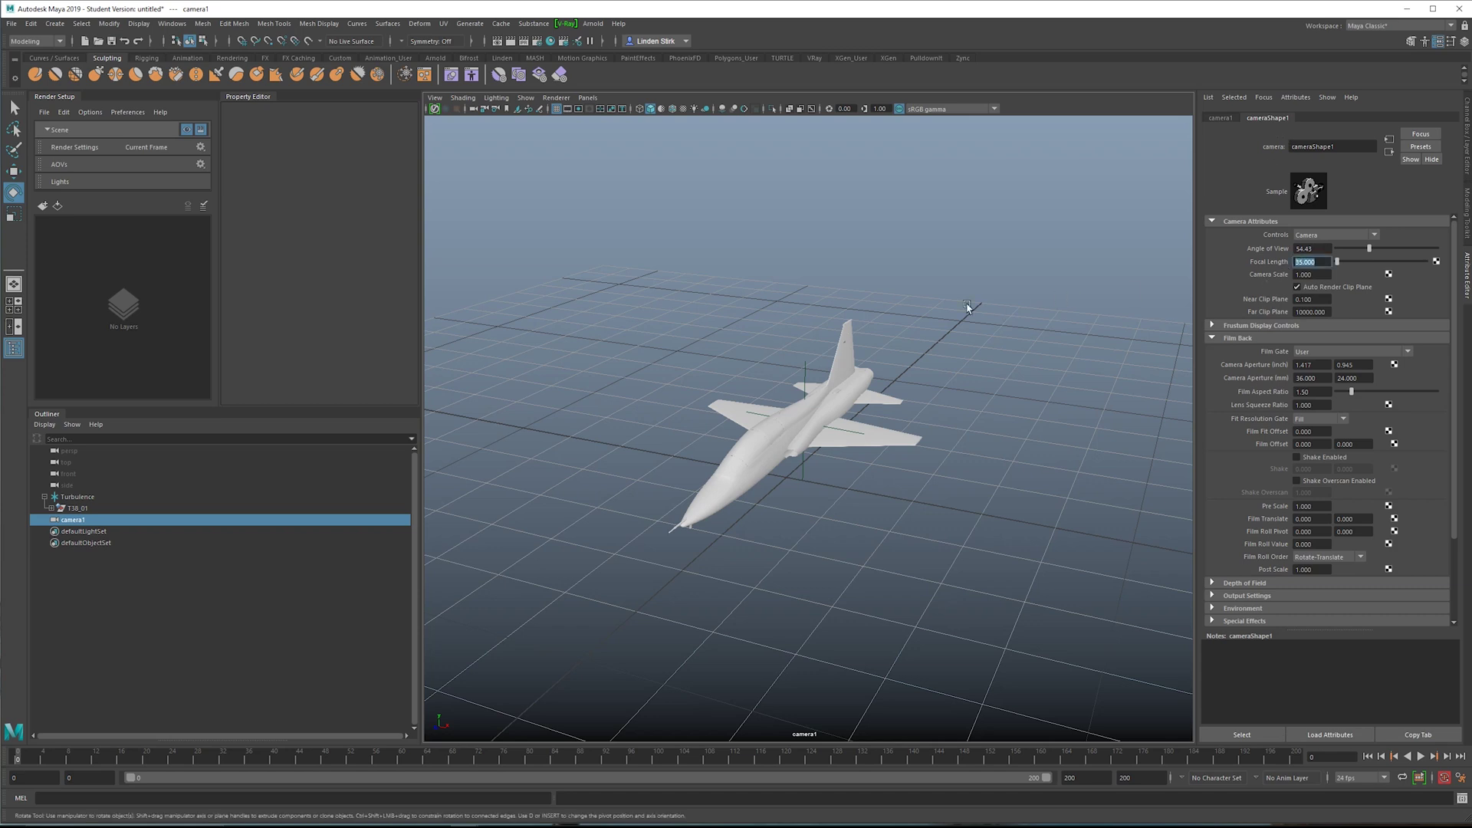
alt+drag(920, 310, 920, 305)
alt+middle_drag(920, 305, 986, 302)
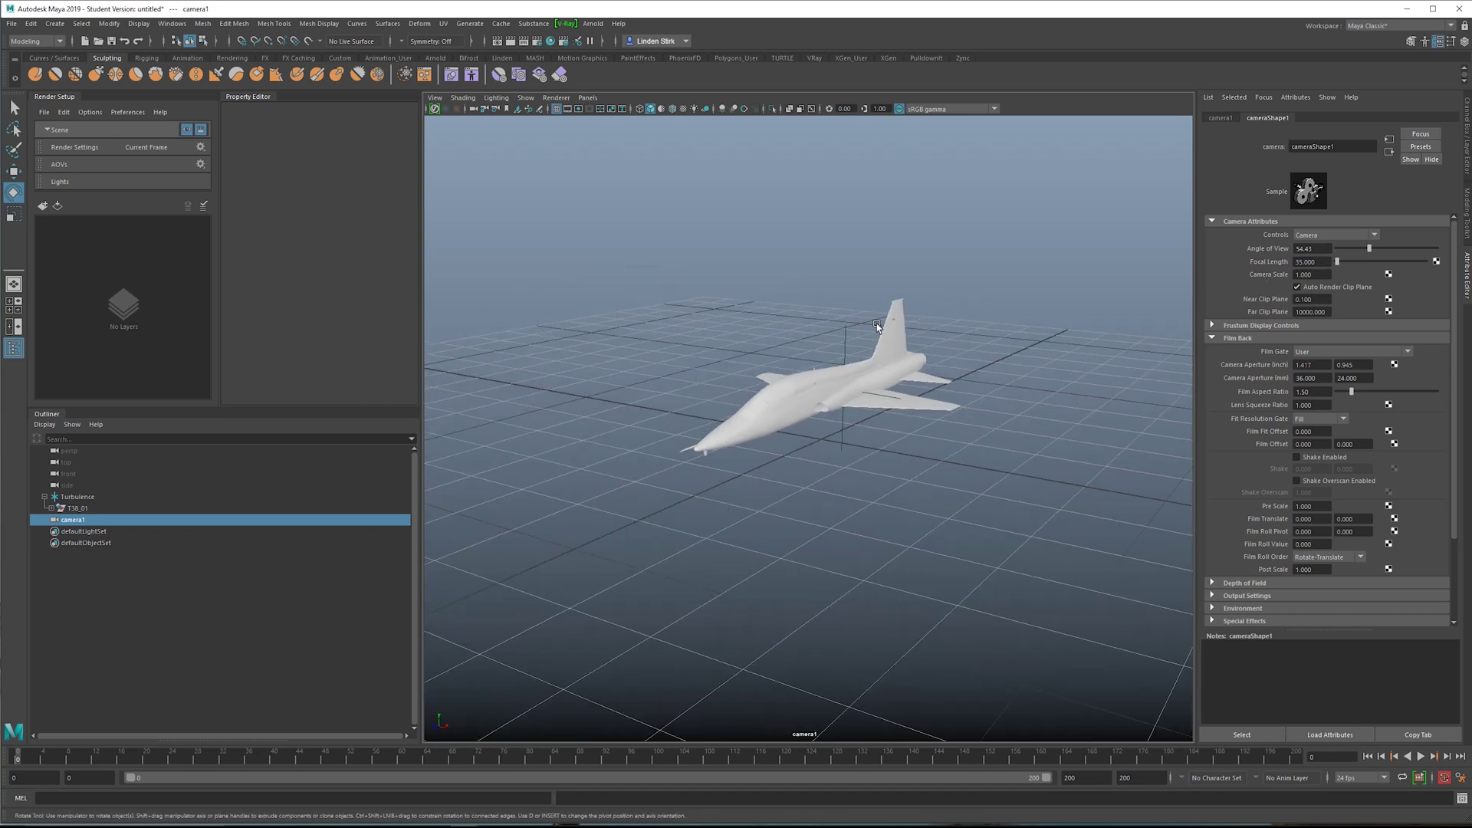
scroll(876, 327, up, 3)
alt+middle_drag(875, 335, 869, 363)
alt+right_drag(887, 361, 832, 367)
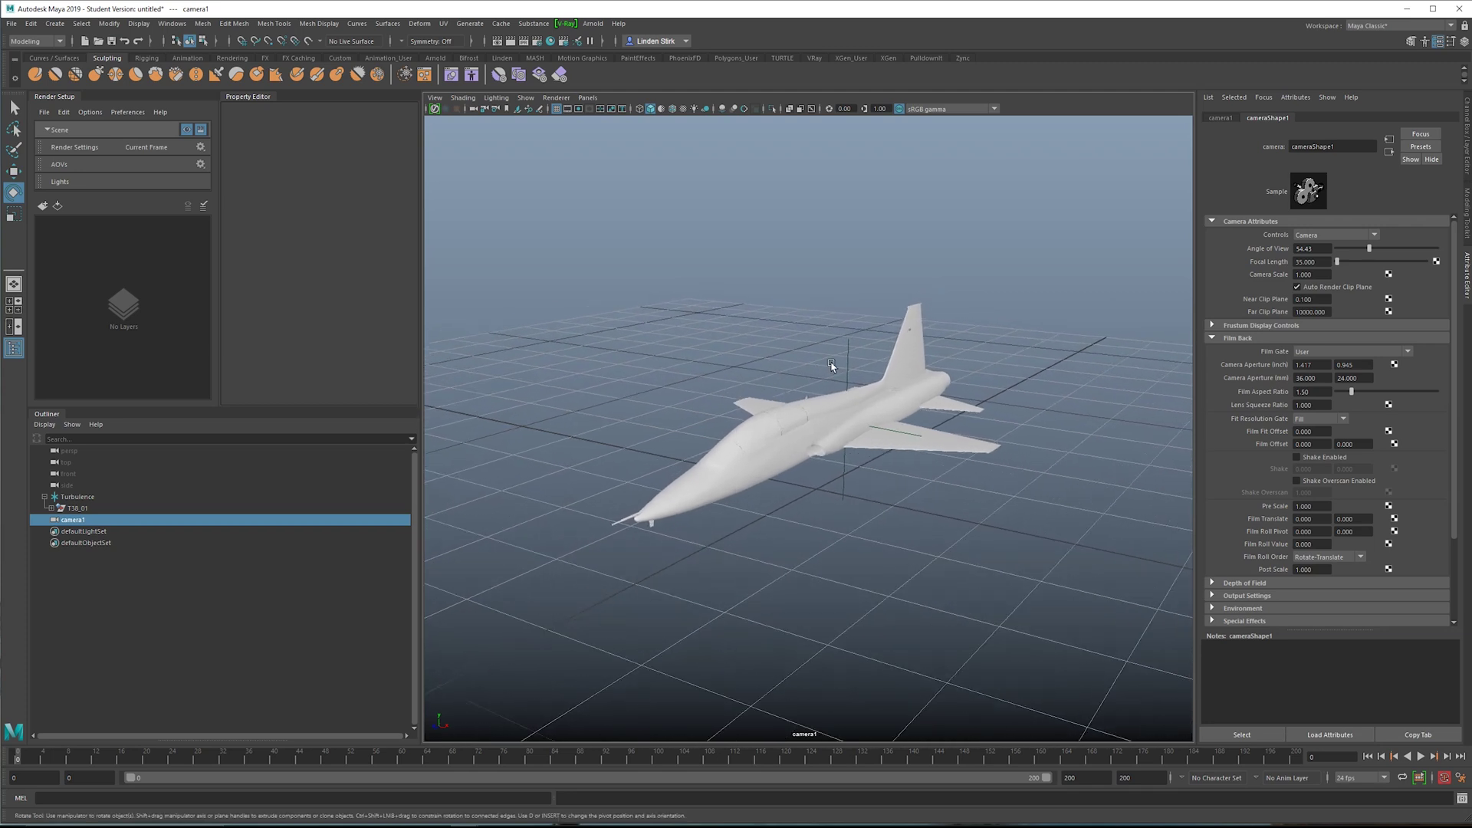
Step: Display the resolution gate for camera1 and adjust the camera distance to frame the whole plane inside it
click(579, 109)
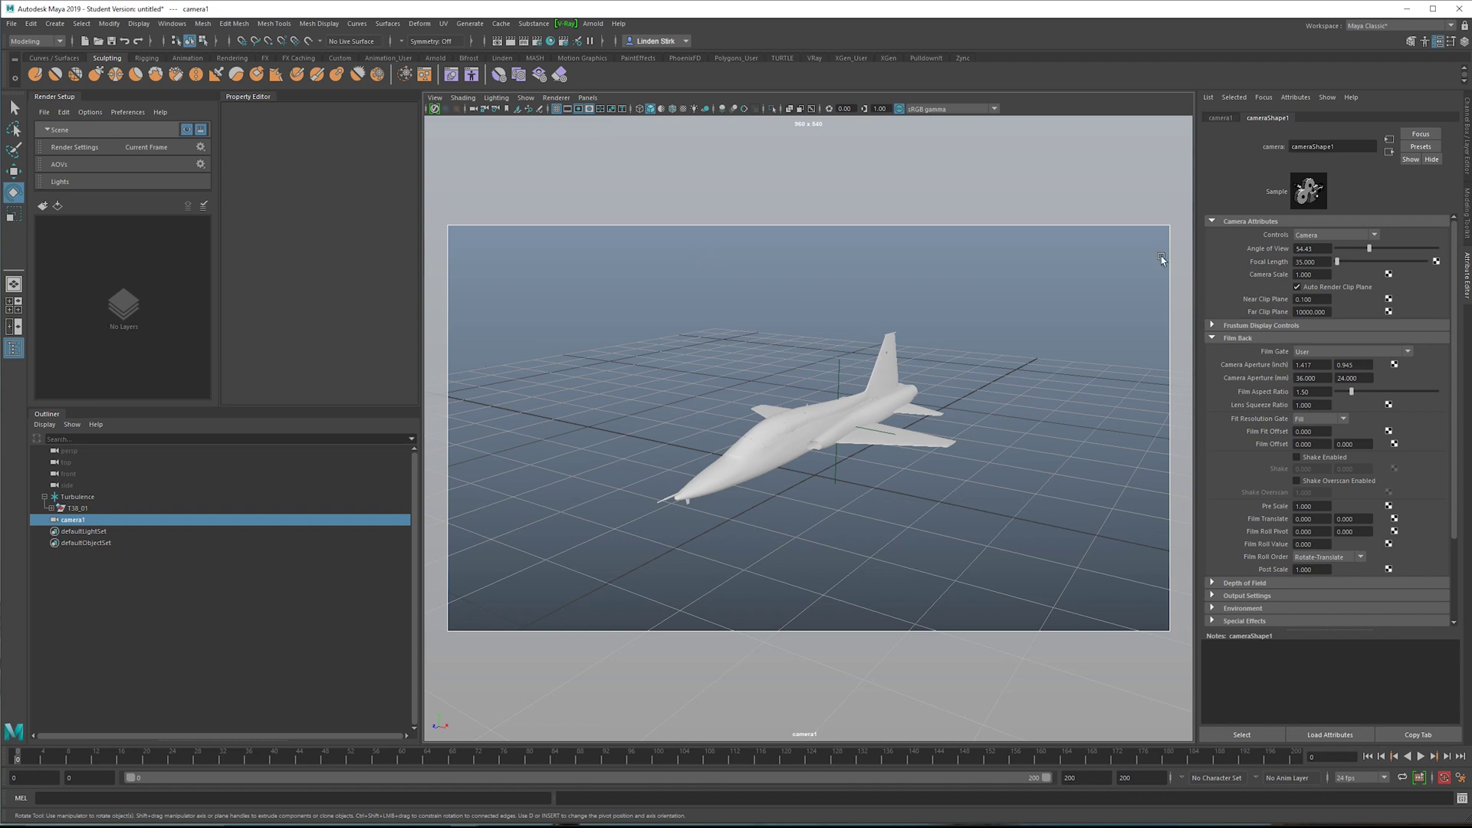
alt+right_drag(626, 366, 781, 399)
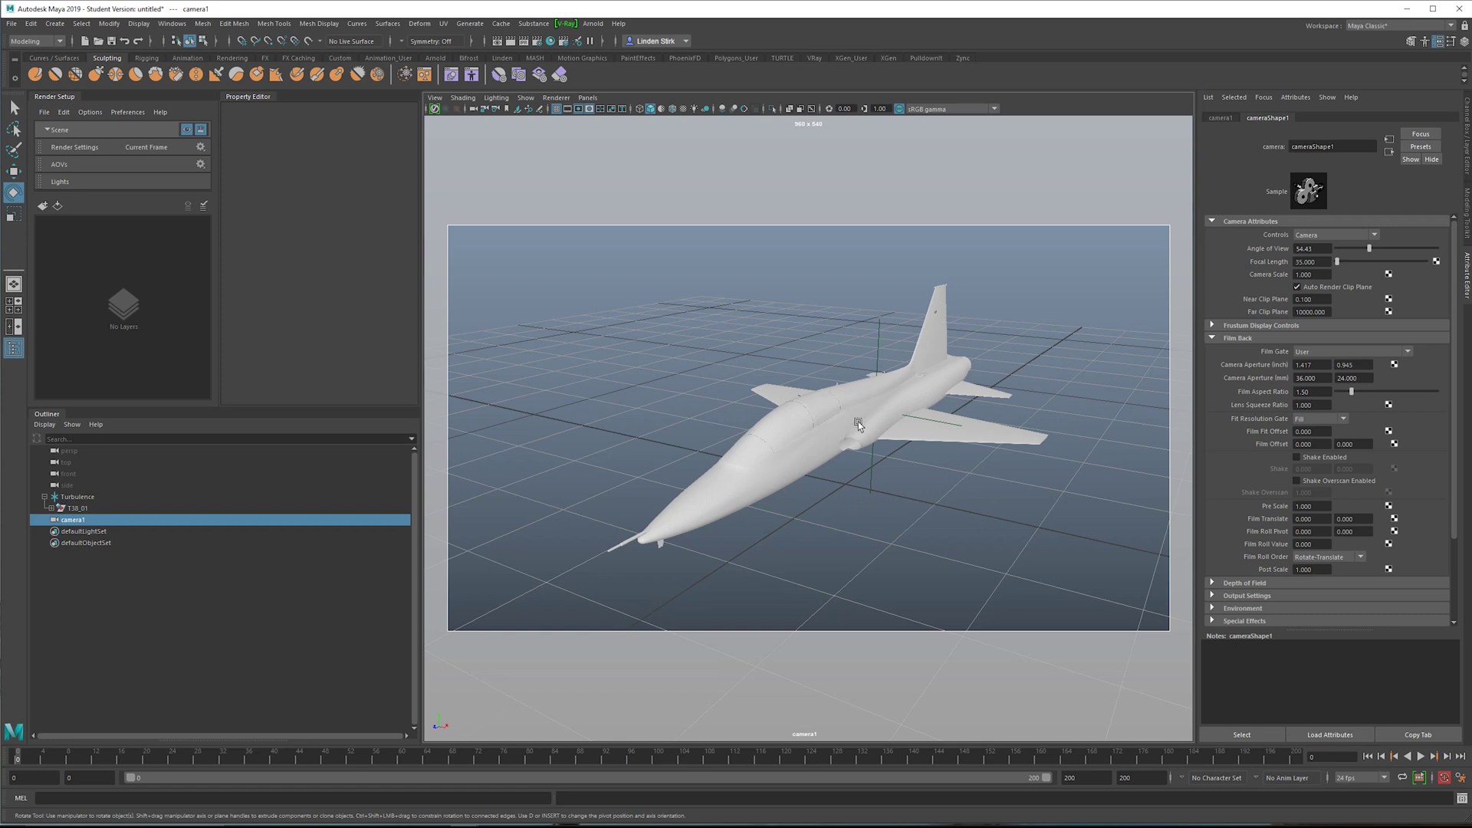
scroll(1045, 378, down, 1)
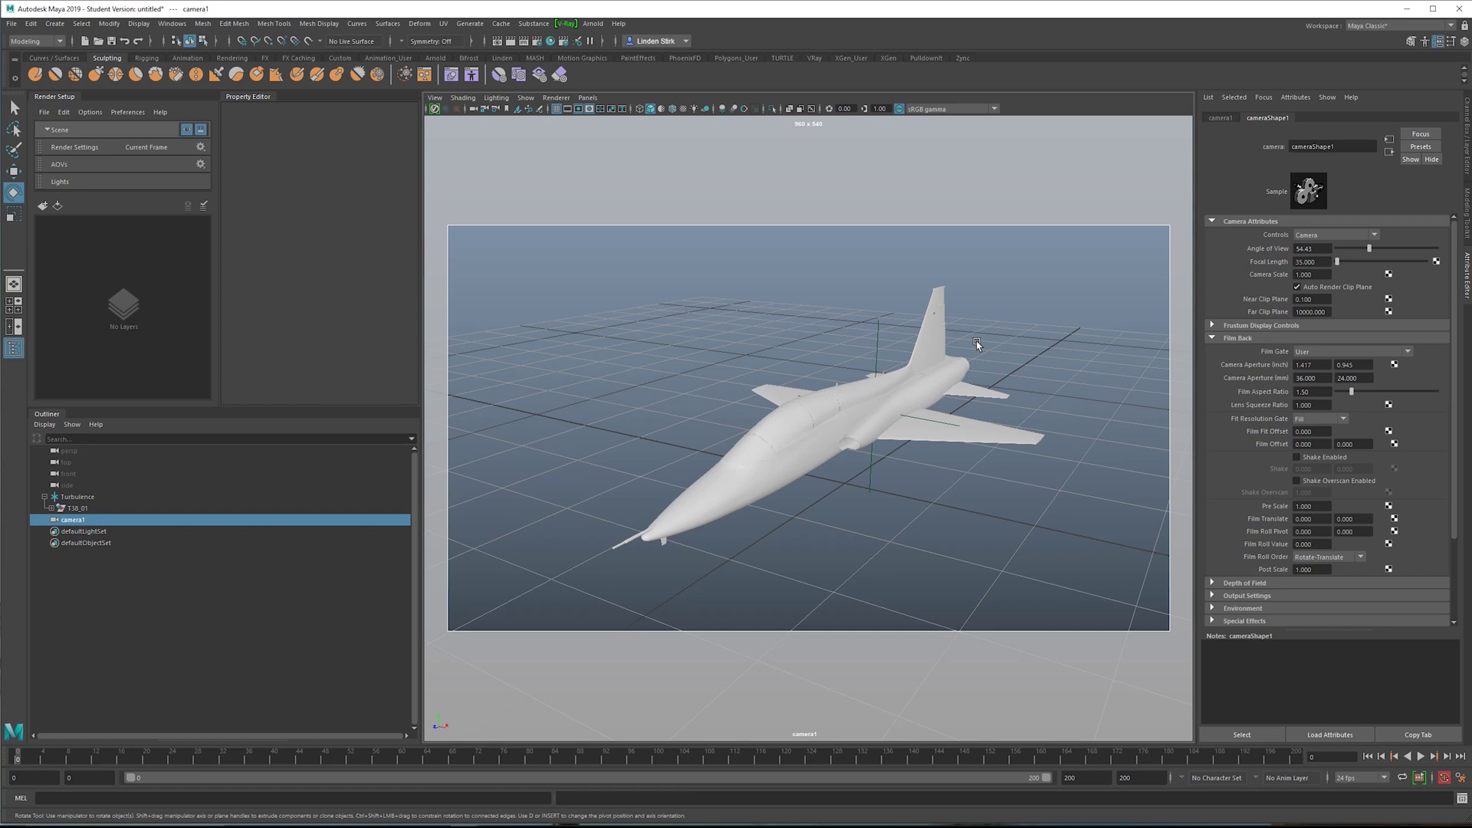
mouse_move(935, 353)
alt+right_down()
mouse_move(910, 365)
mouse_move(926, 369)
alt+right_up()
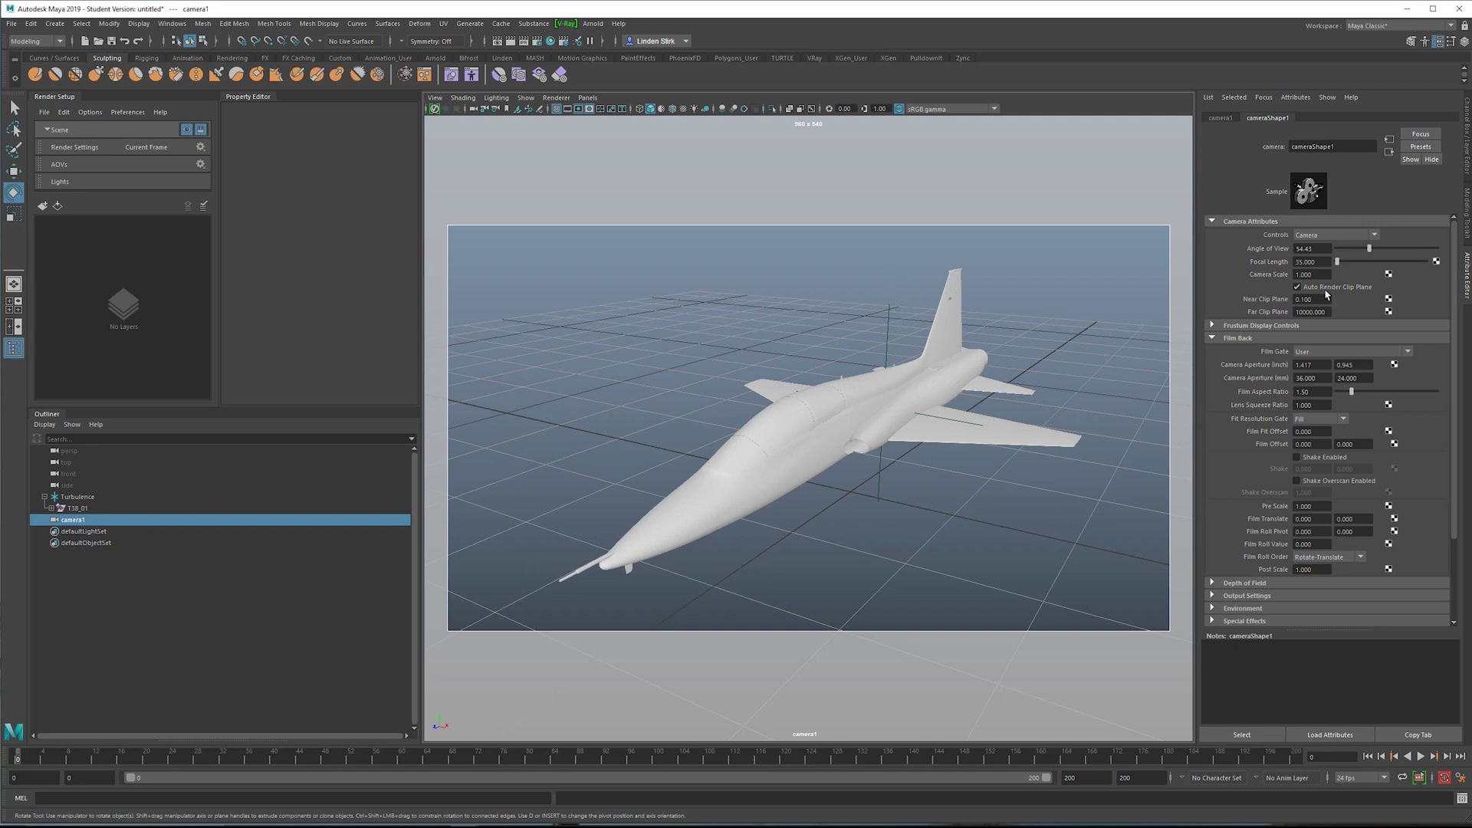
alt+right_drag(1109, 290, 1168, 332)
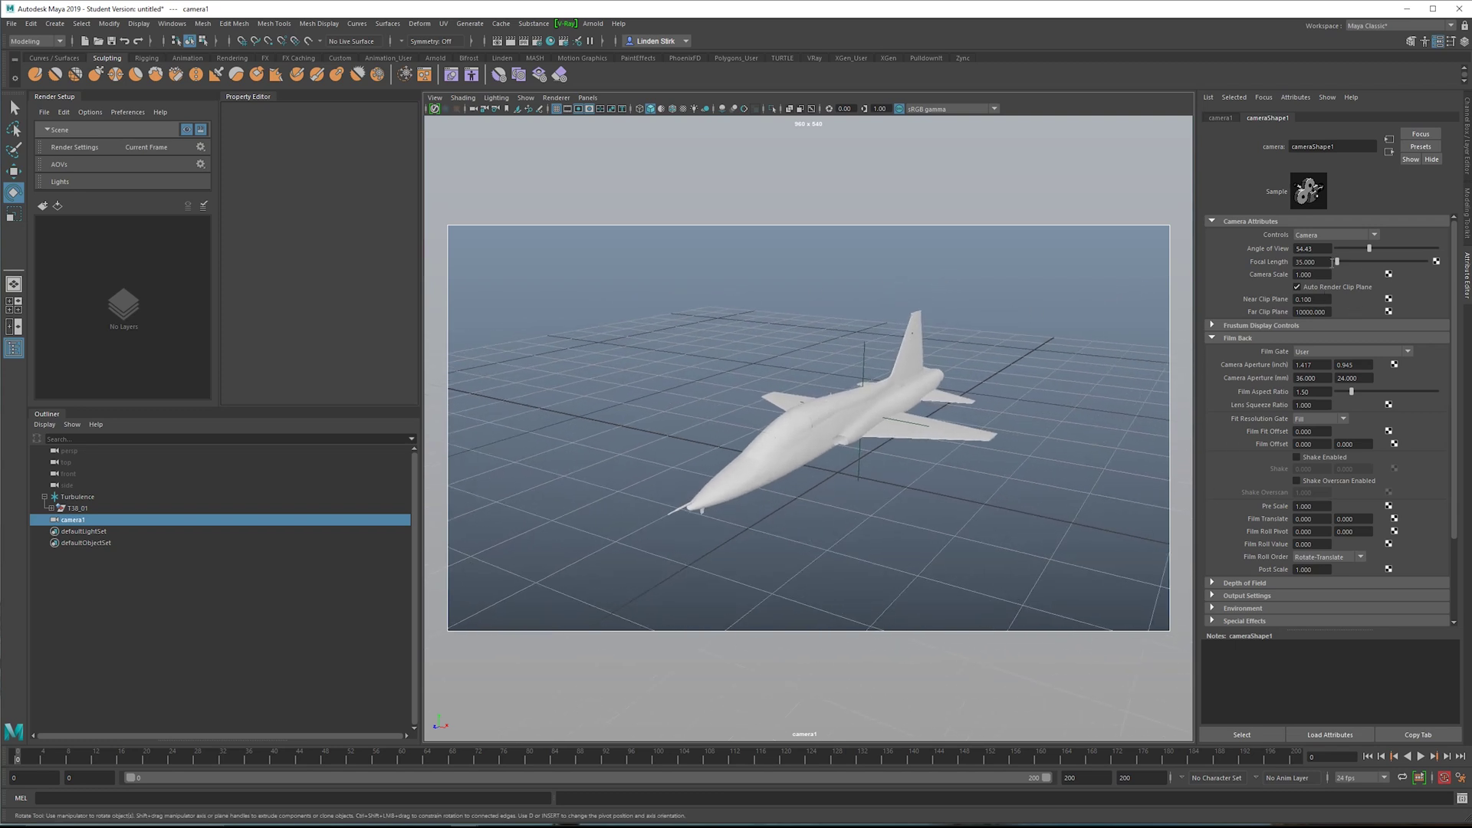
Step: Set camera1's focal length to 80 and pull the camera back to fit the plane inside the gate
text(80)
key(Return)
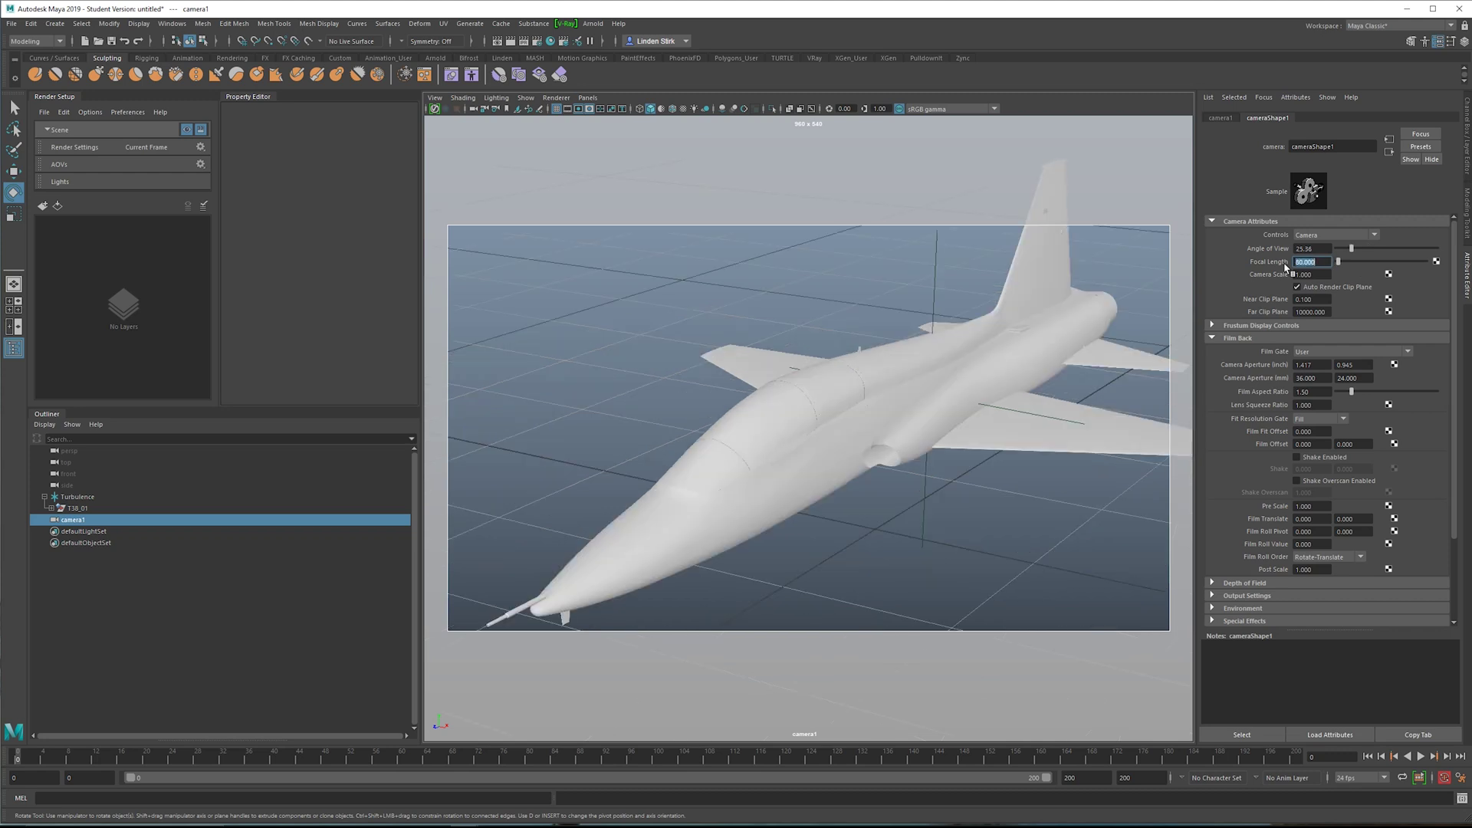
alt+right_drag(1032, 299, 867, 351)
mouse_move(842, 434)
alt+mouse_down()
mouse_move(931, 424)
mouse_move(858, 419)
alt+mouse_up()
alt+middle_drag(857, 418, 836, 427)
alt+right_drag(836, 427, 822, 431)
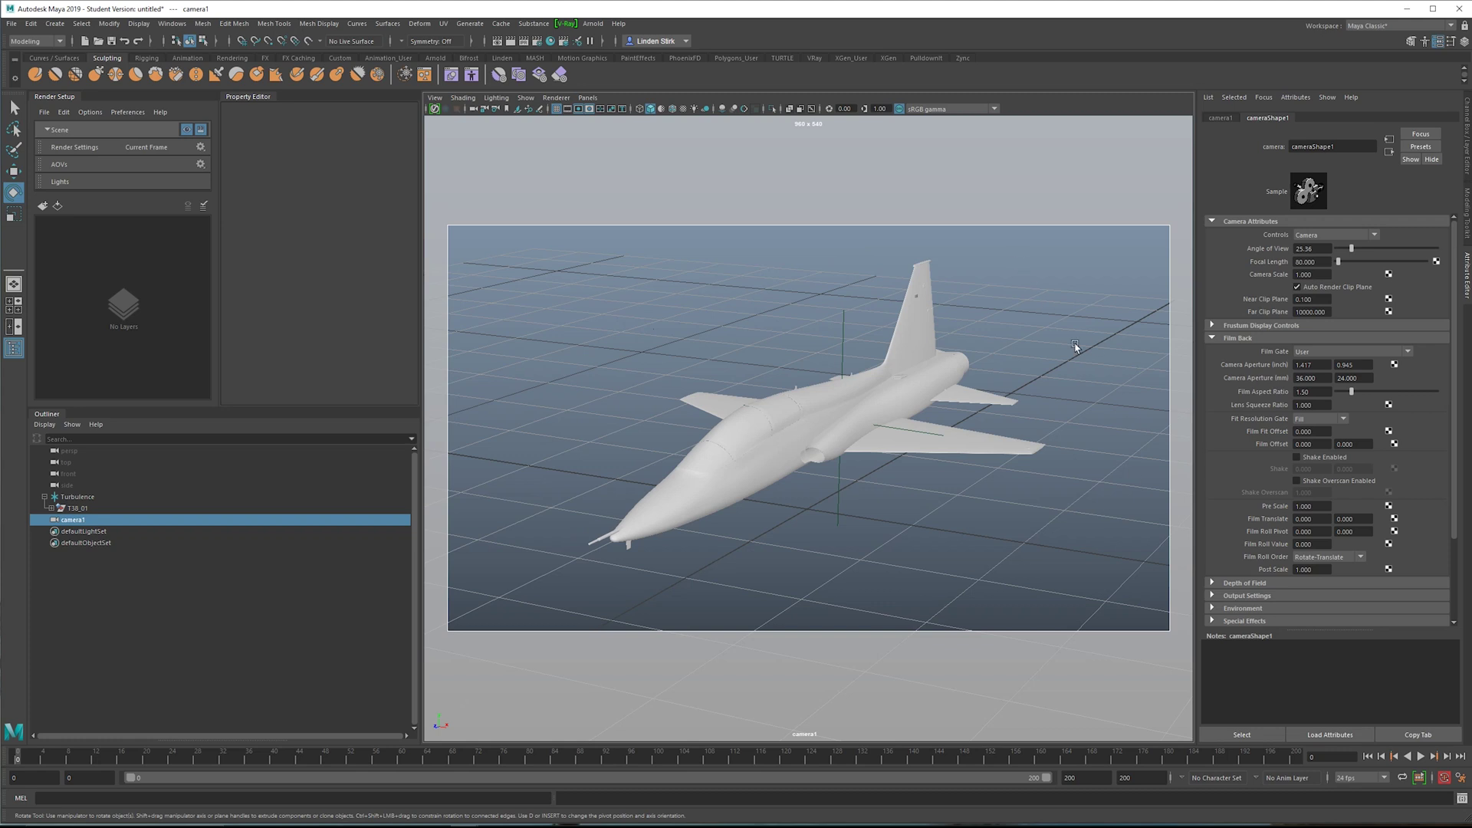
alt+right_drag(747, 482, 754, 481)
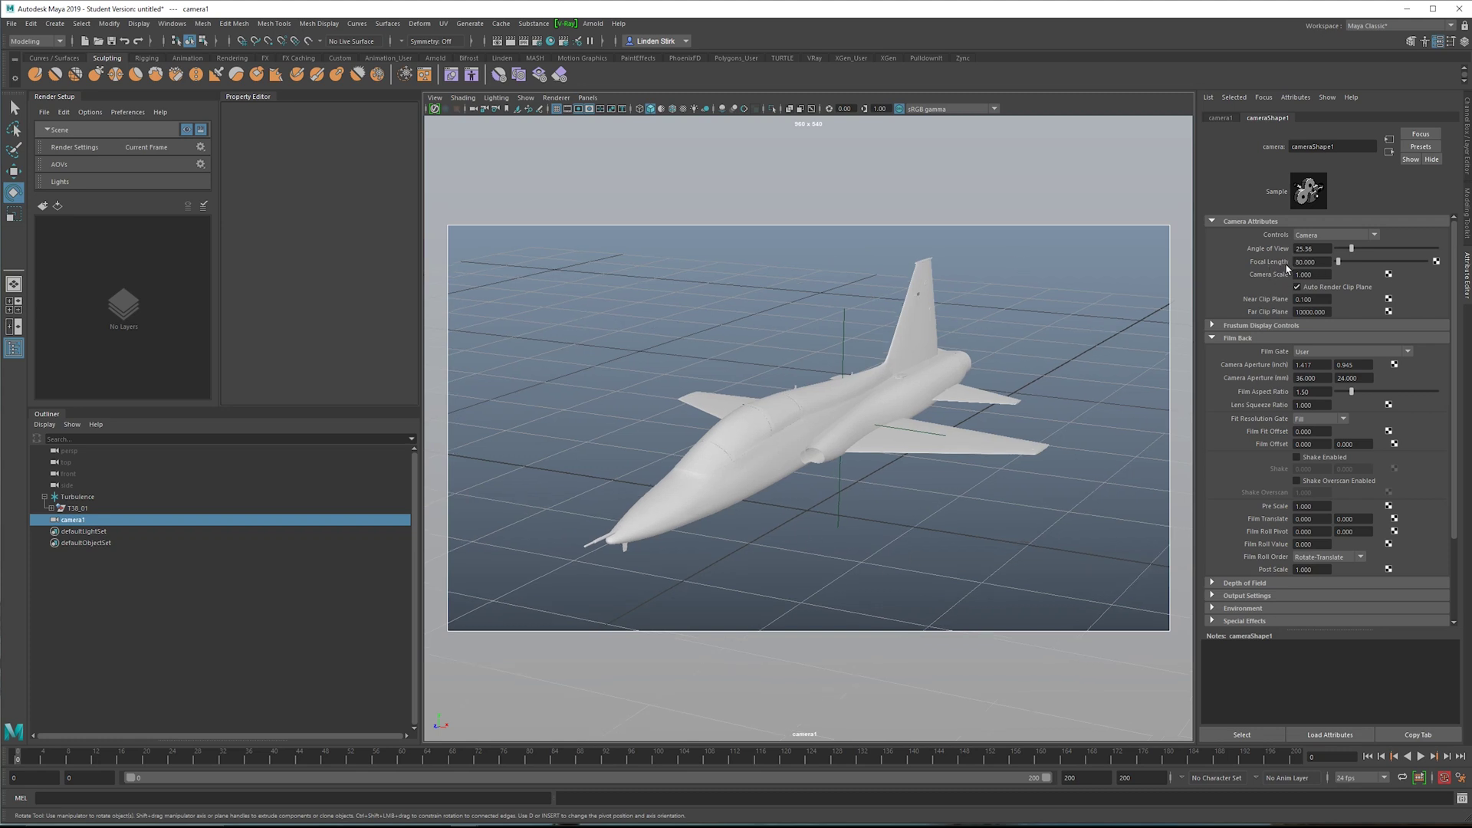
alt+drag(979, 294, 857, 313)
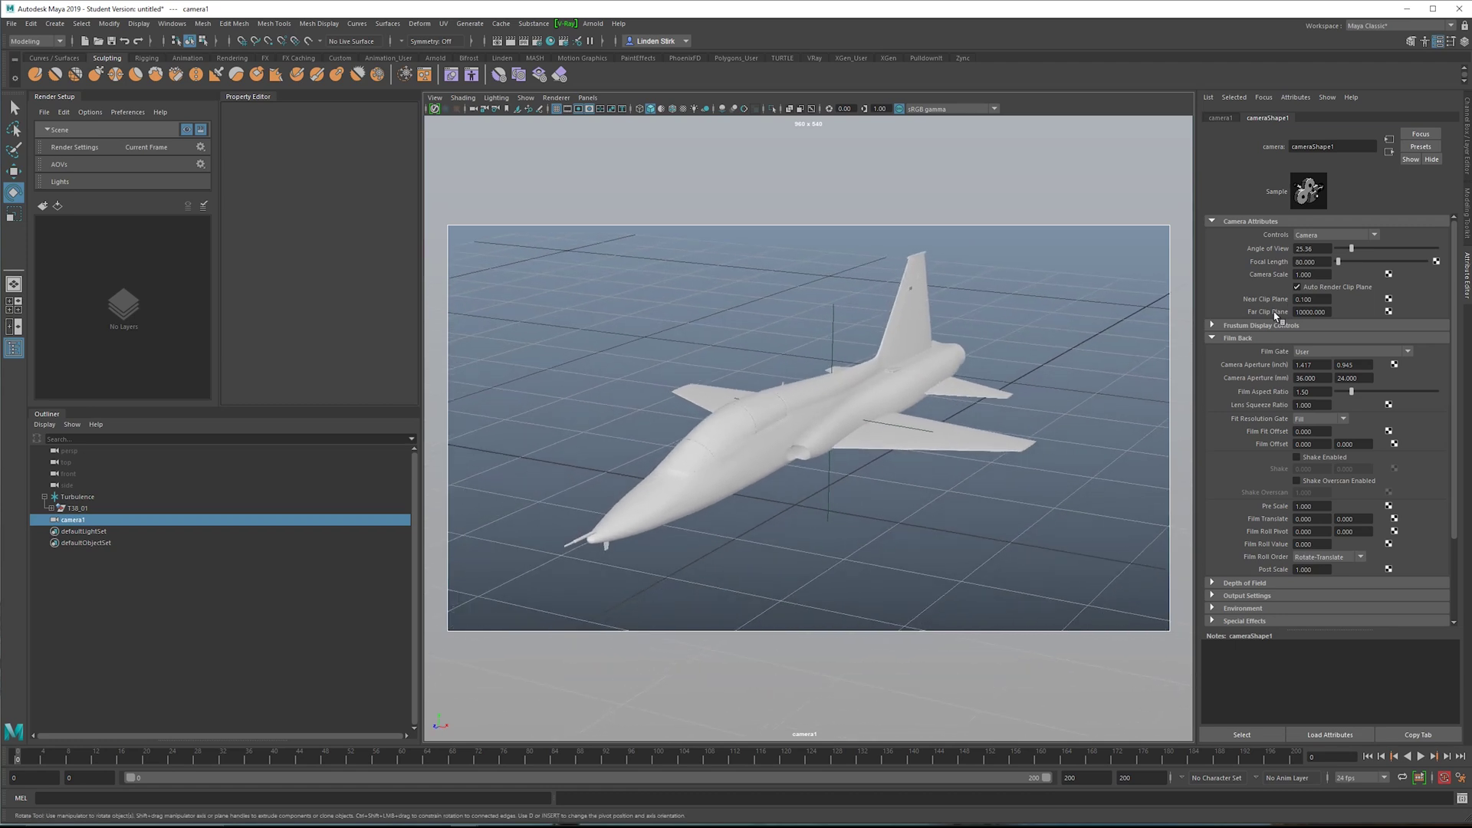
Step: Try a focal length of 120 on camera1 with the plane reframed, and restore the focal length to 80
text(120)
key(Return)
alt+right_drag(797, 344, 723, 361)
mouse_move(723, 361)
alt+mouse_down()
mouse_move(743, 355)
mouse_move(715, 360)
alt+mouse_up()
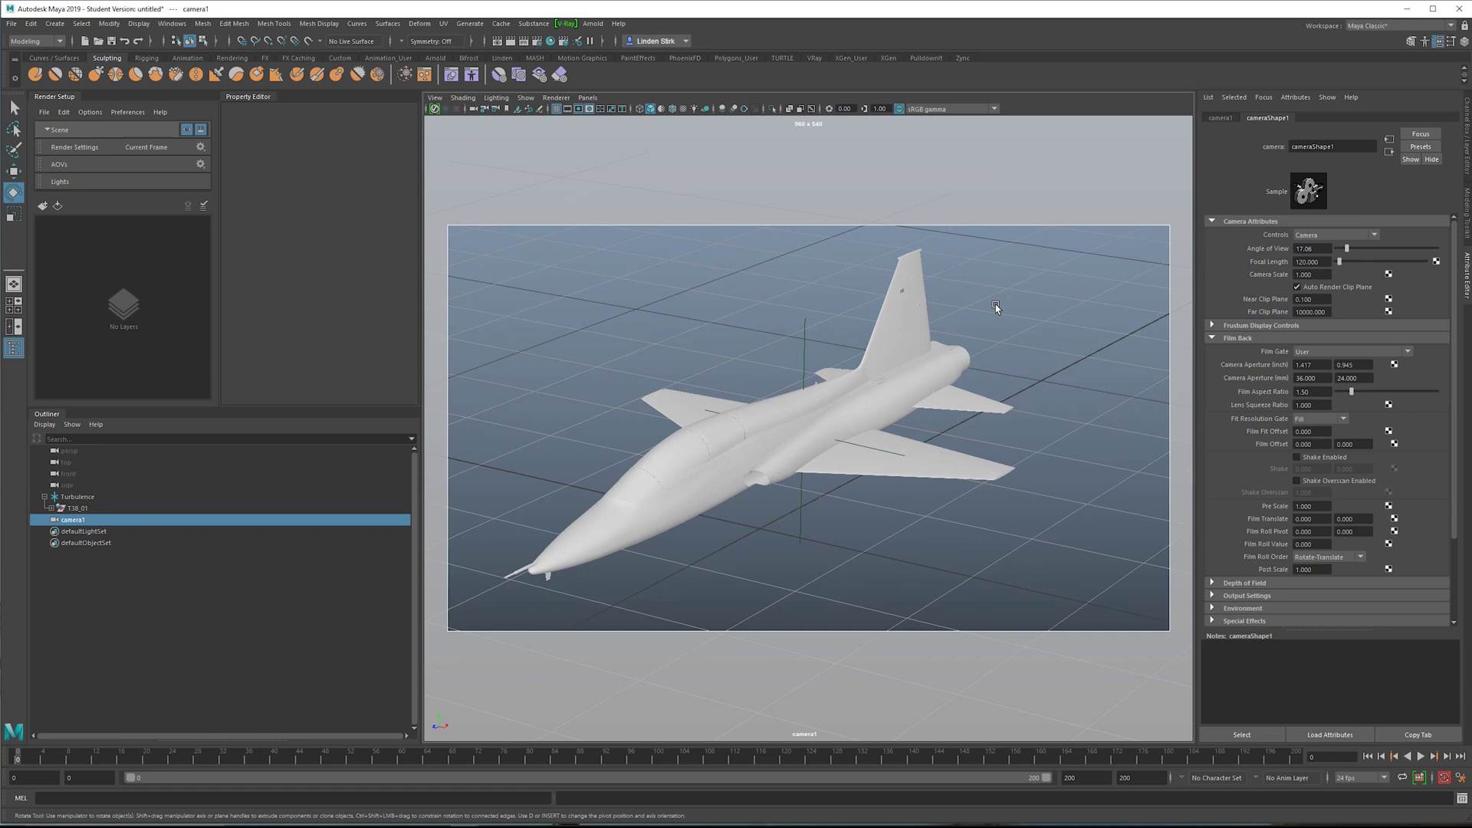
alt+drag(997, 309, 1031, 303)
drag(1331, 265, 1229, 265)
text(80)
key(Return)
Step: Key camera1 on a raised front view of the plane at frame 0 and on a low side view at frame 185
alt+middle_drag(793, 464, 759, 420)
alt+drag(754, 418, 888, 426)
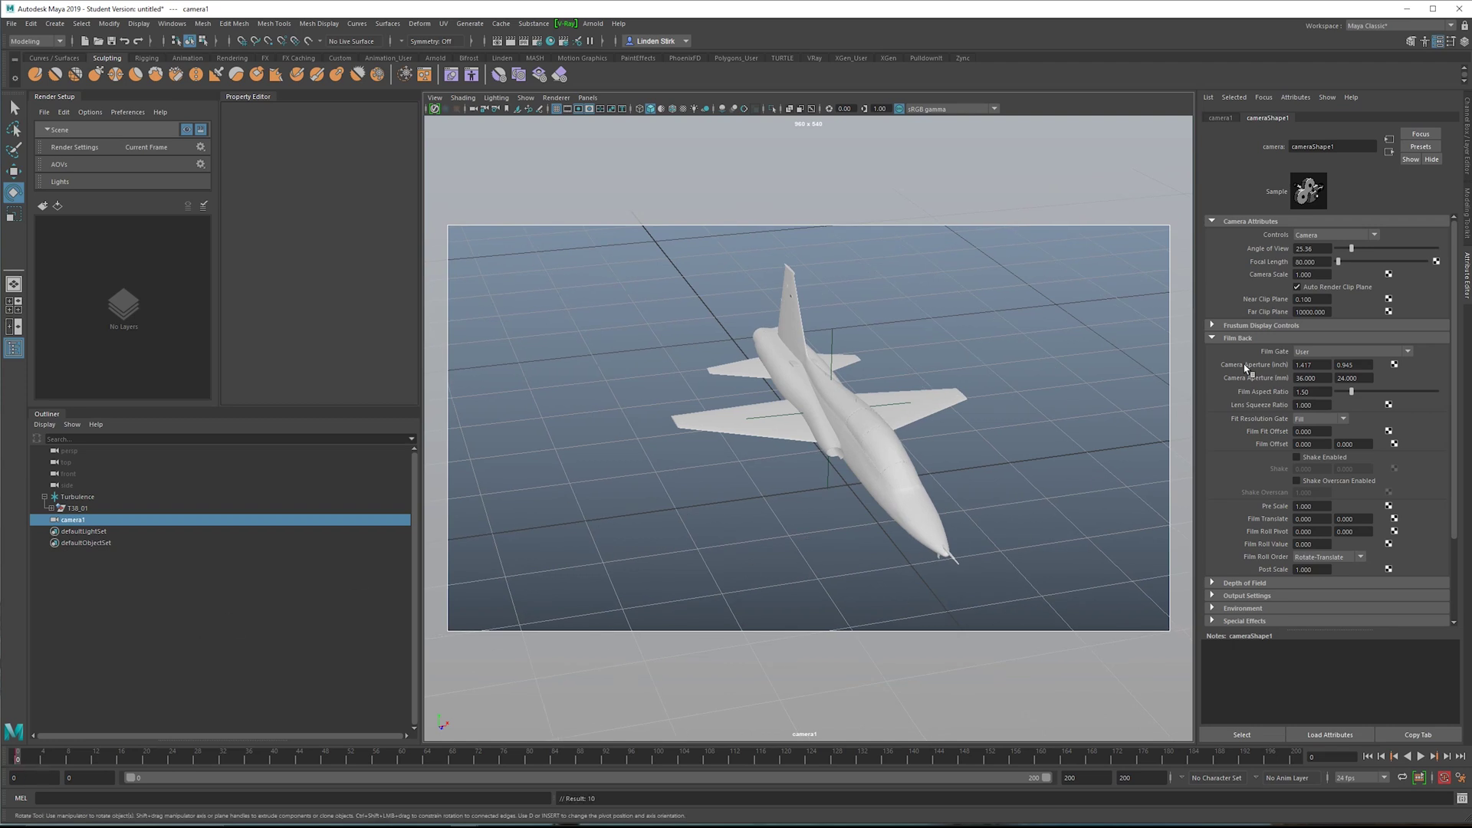
drag(61, 765, 1199, 713)
alt+drag(939, 522, 839, 473)
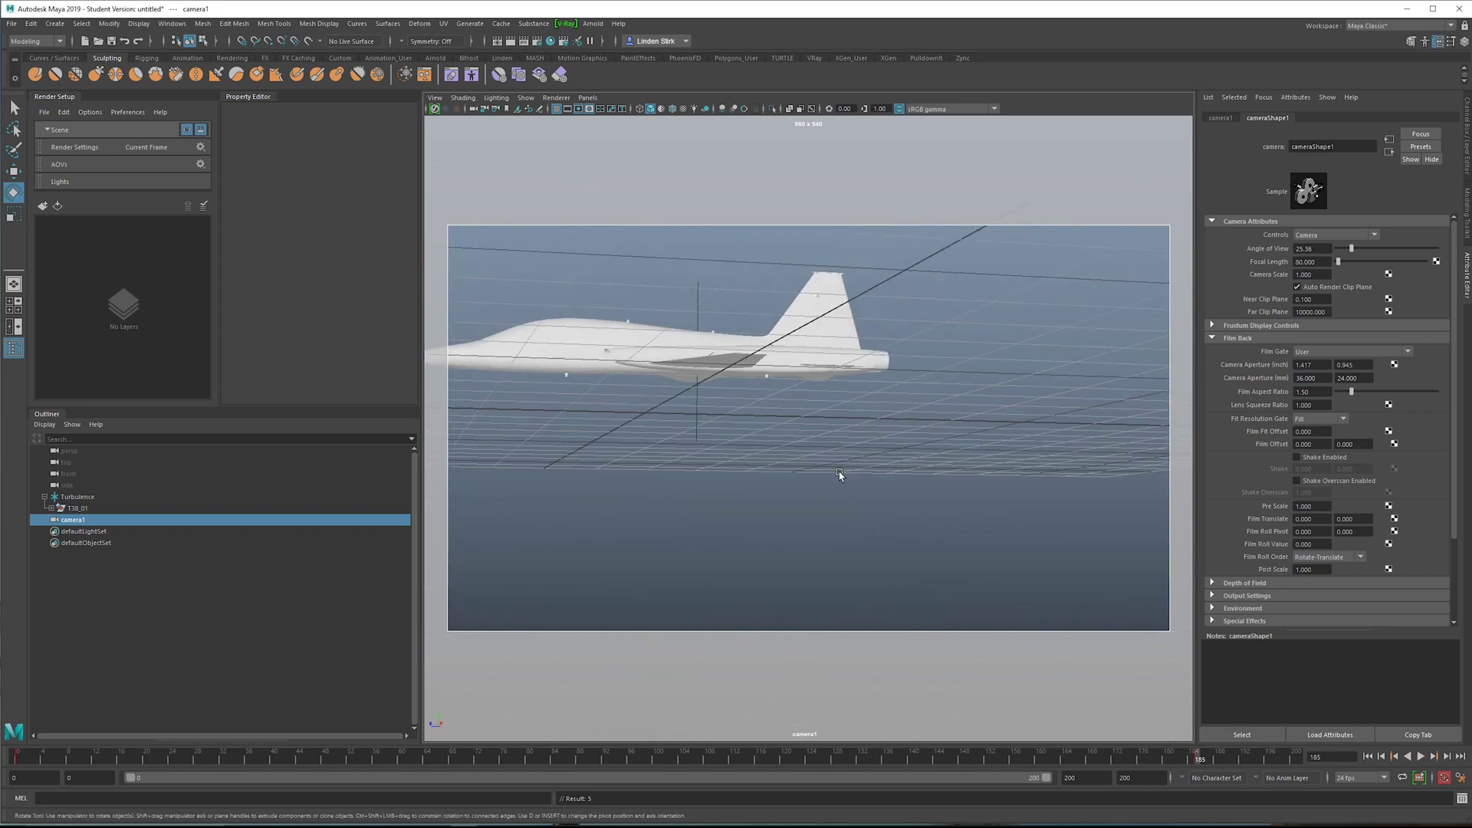
alt+middle_drag(838, 473, 1055, 556)
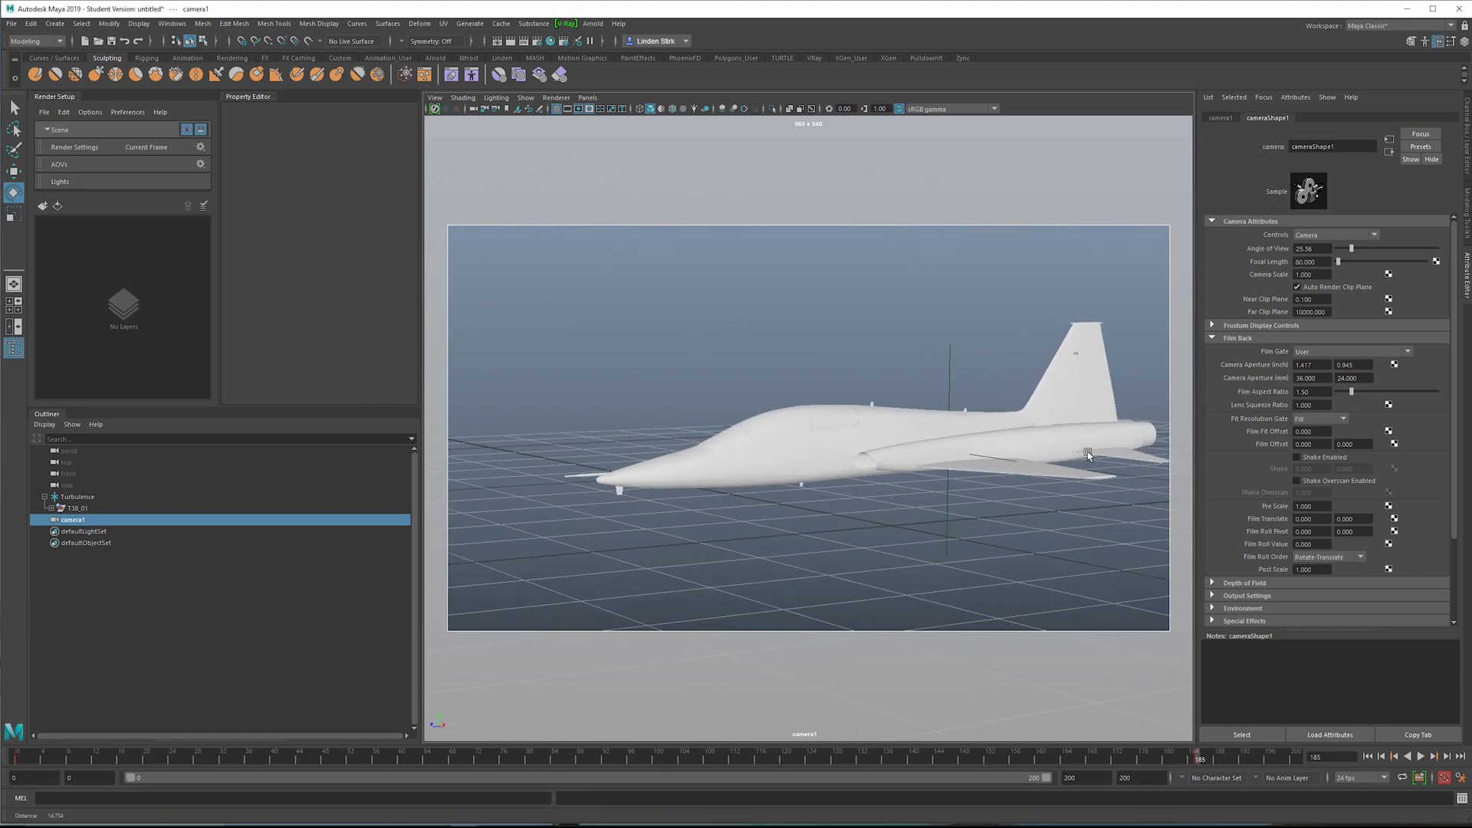
Step: Tilt camera1 slightly at frame 185 using the perspective view and reframe the plane inside the gate
key(space)
click(975, 426)
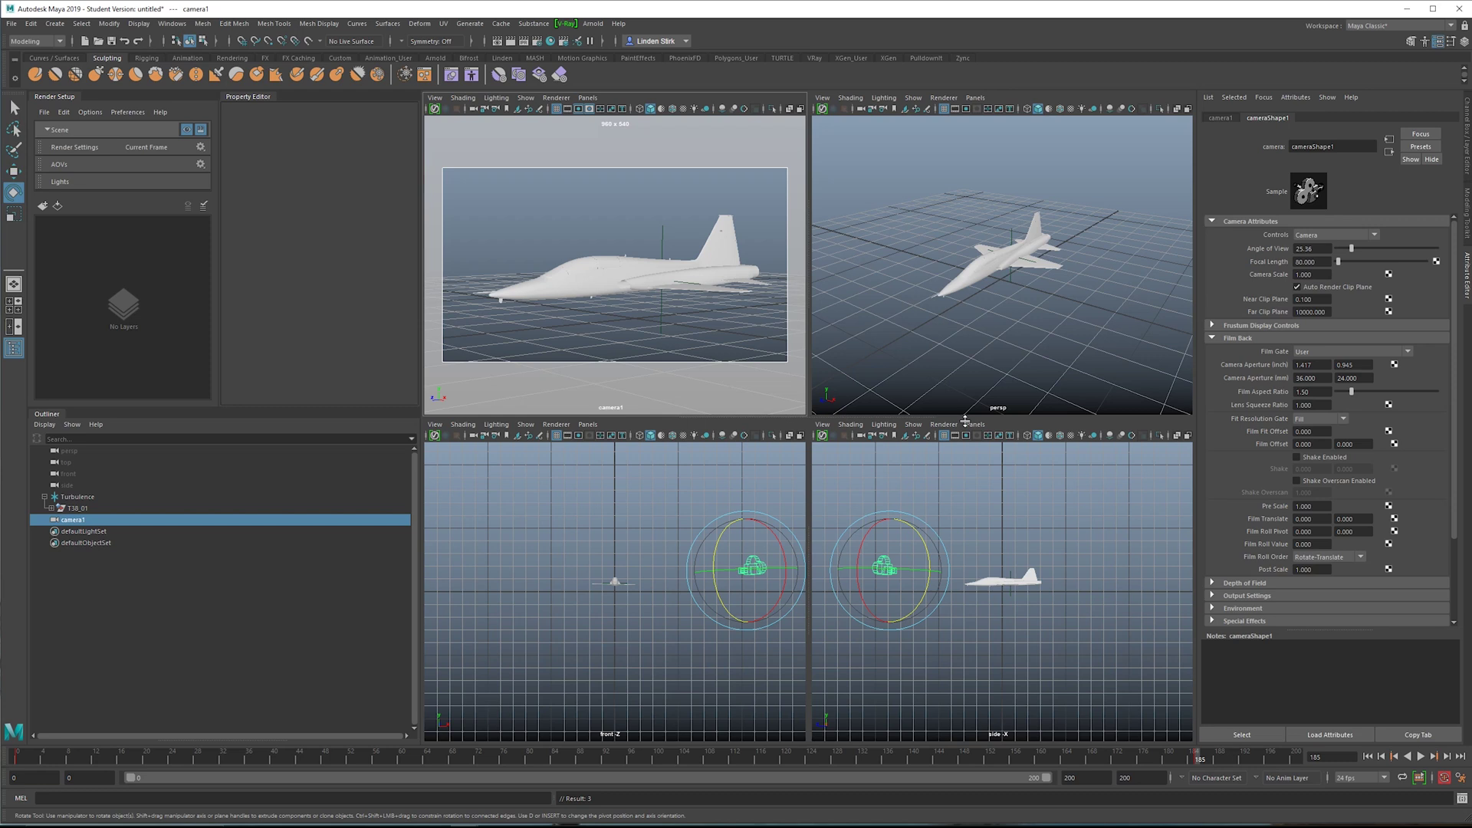
drag(1038, 251, 1029, 248)
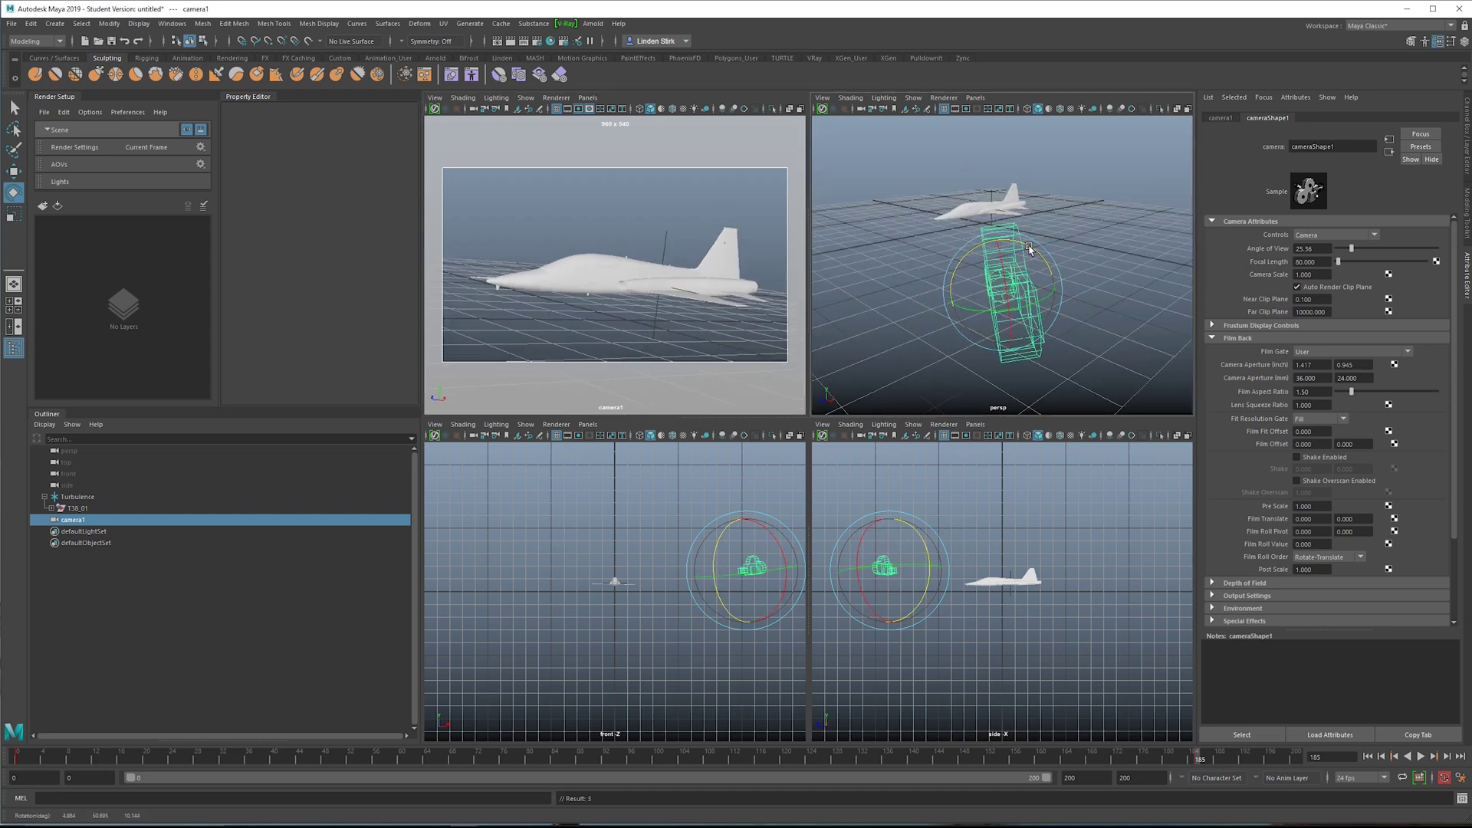
key(space)
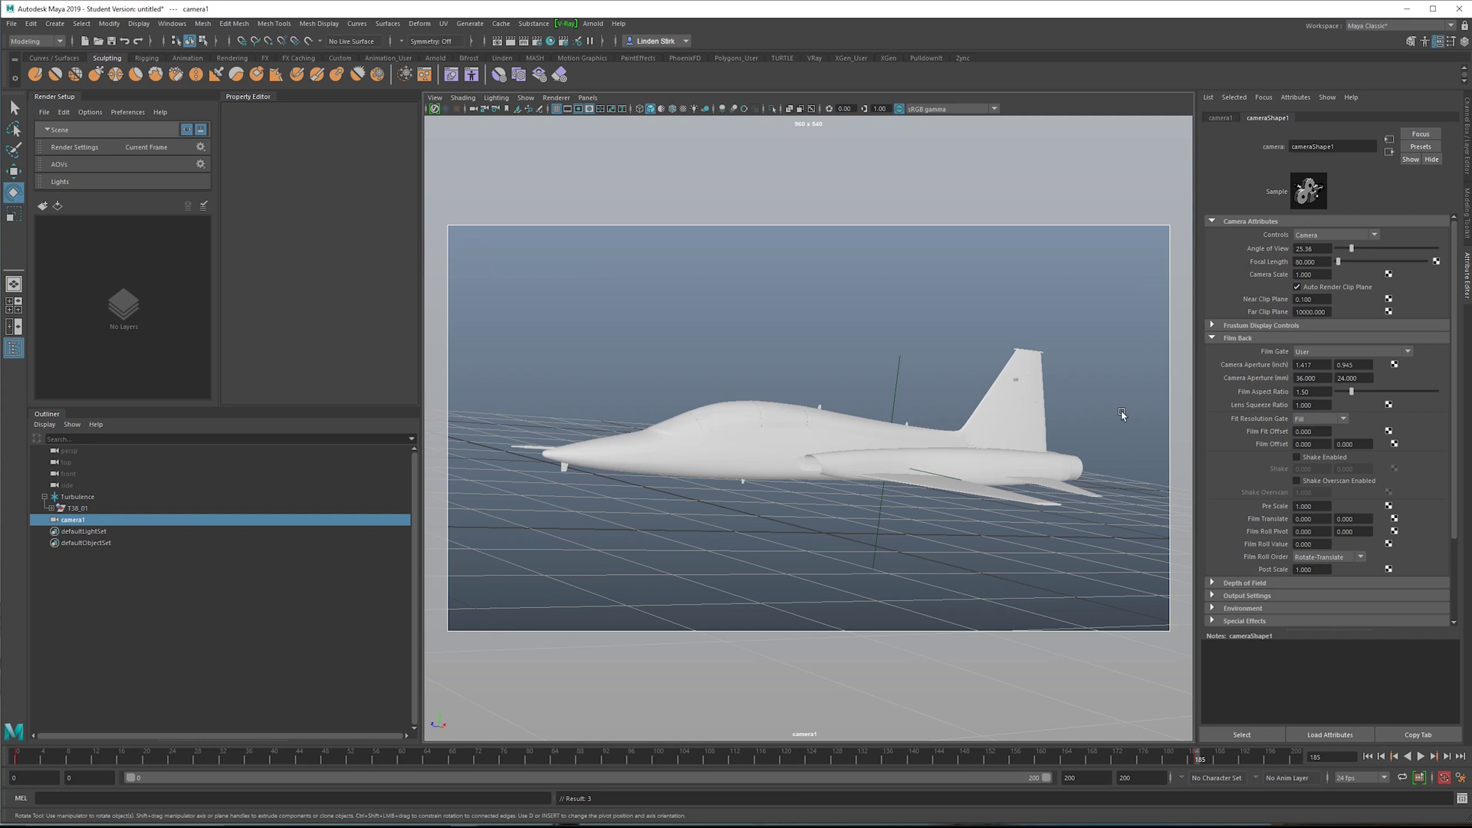
alt+right_drag(1124, 407, 1115, 408)
alt+middle_drag(1116, 408, 1111, 408)
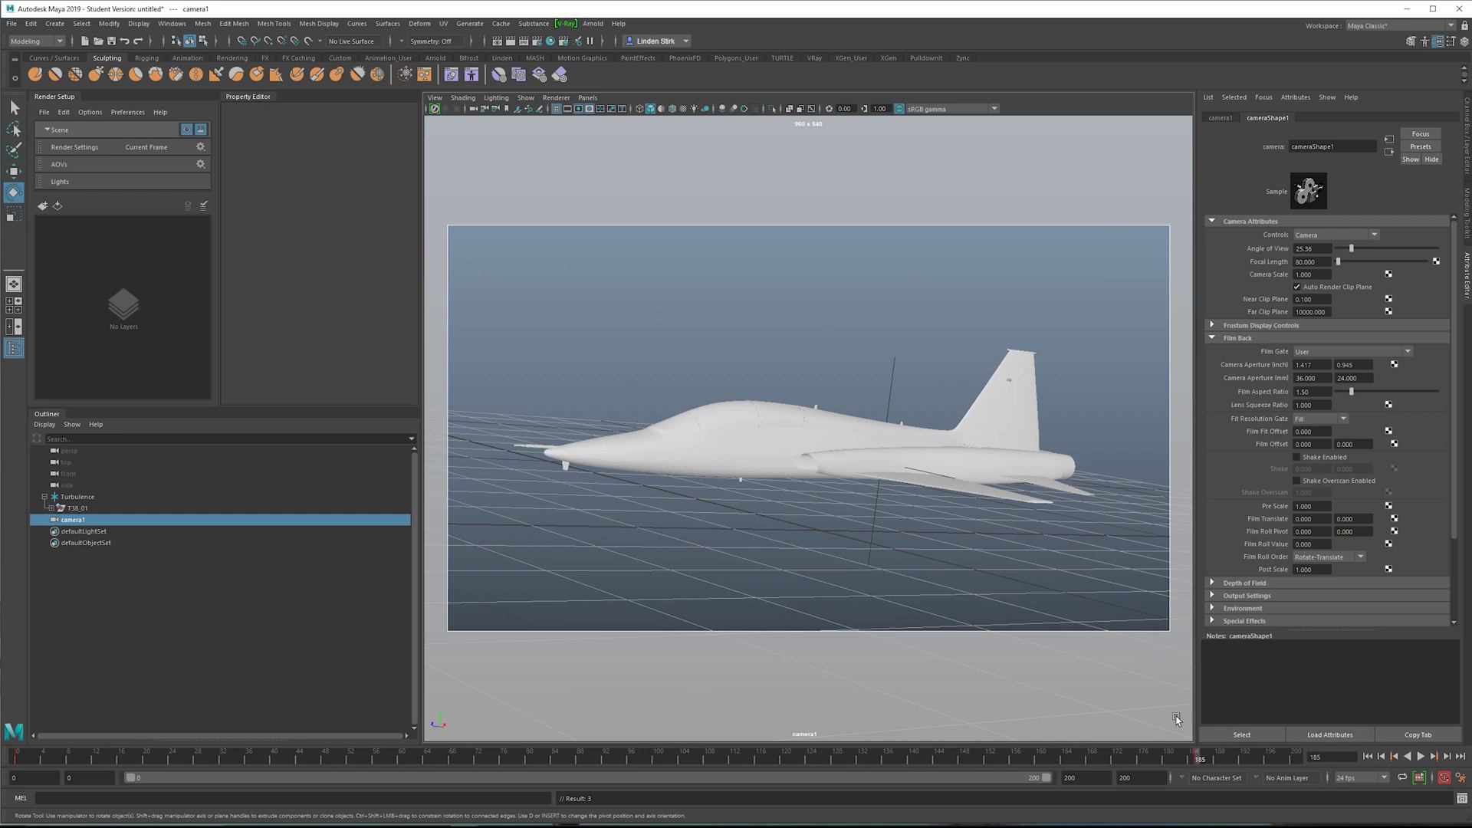
Step: Play the camera move and orbit camera1 at frame 120 so the whole plane fits inside the gate
key(alt+v)
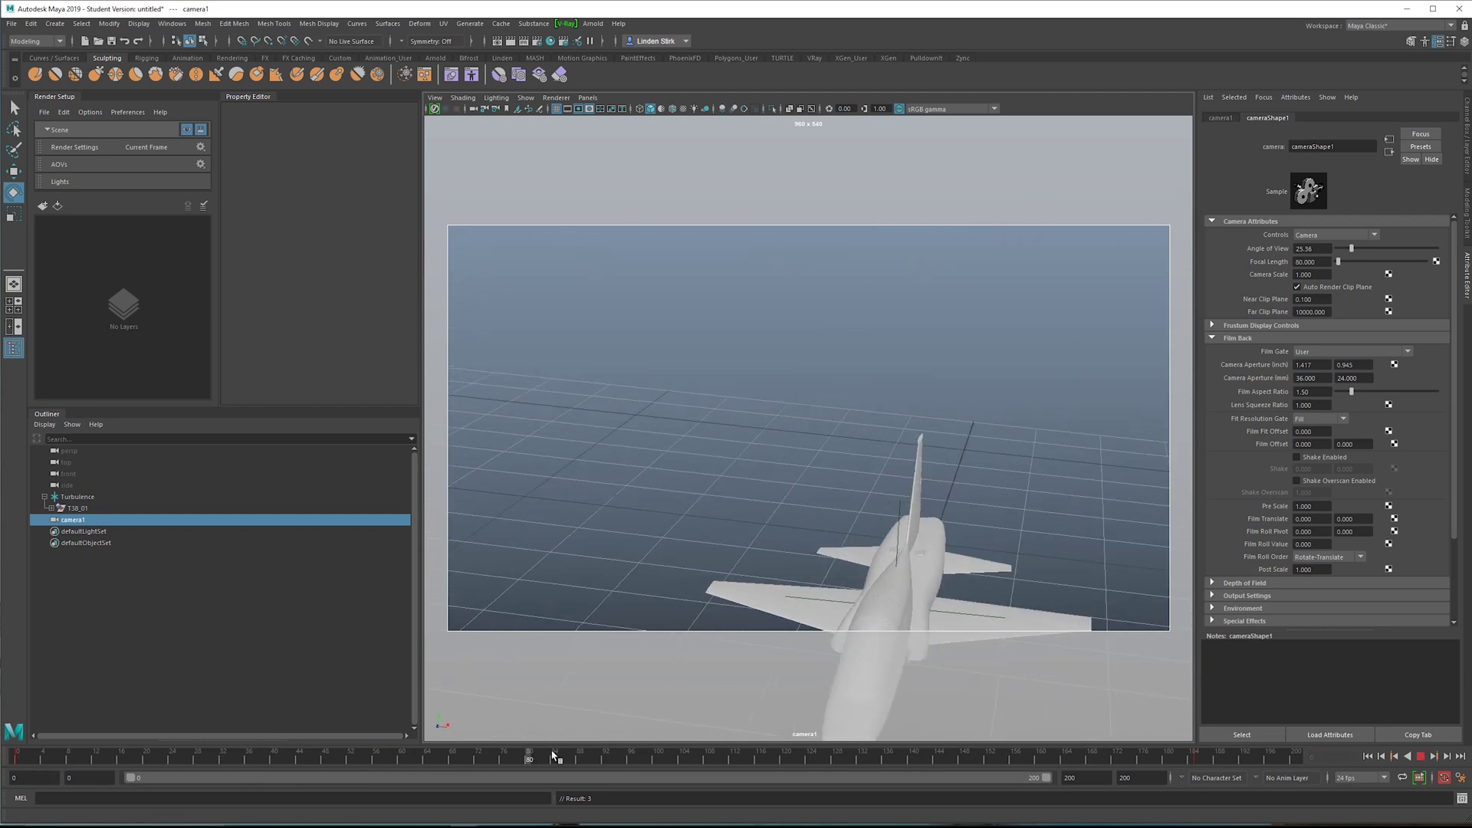
key(alt+v)
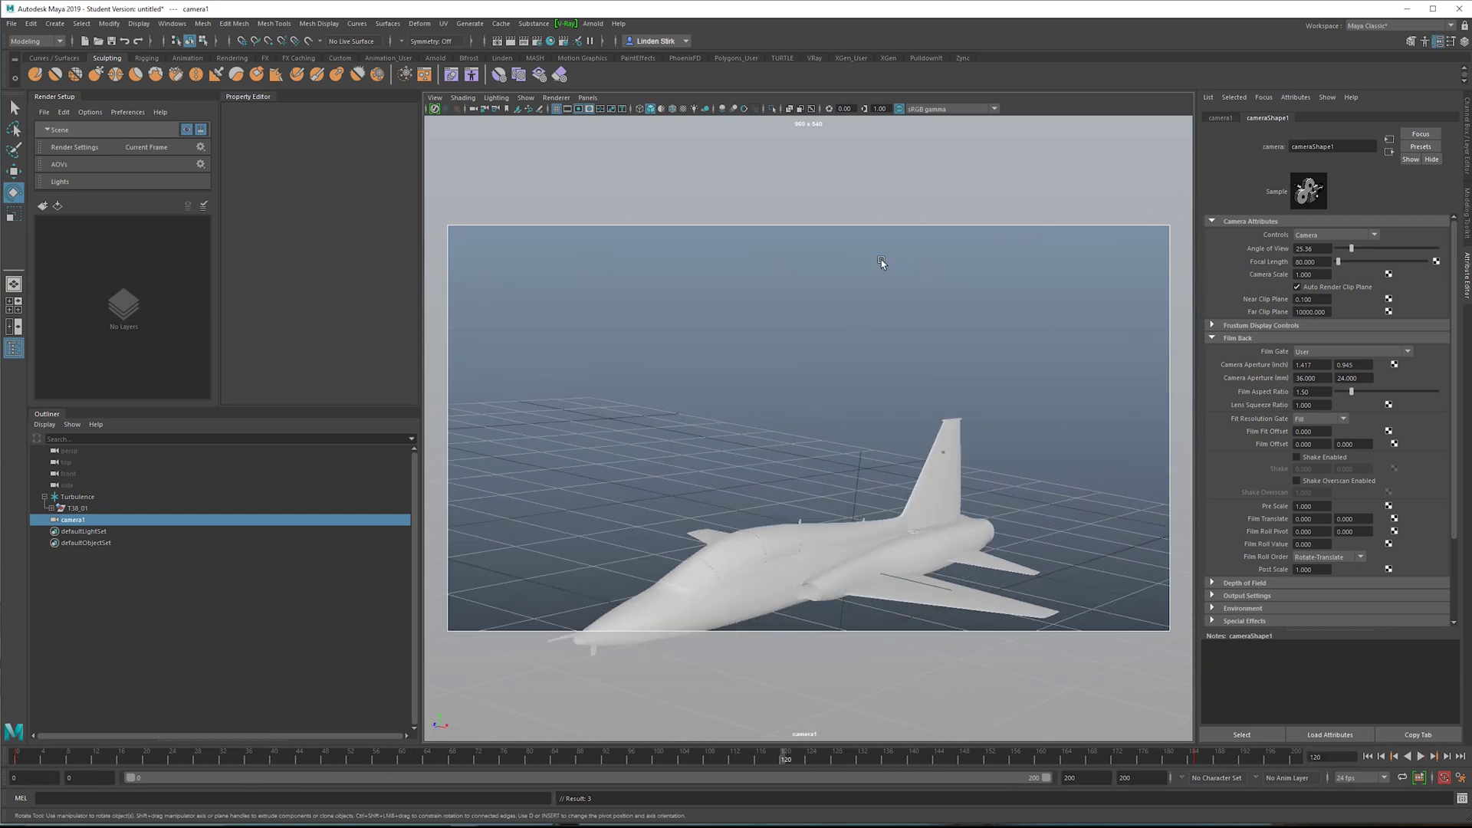
alt+drag(881, 260, 851, 295)
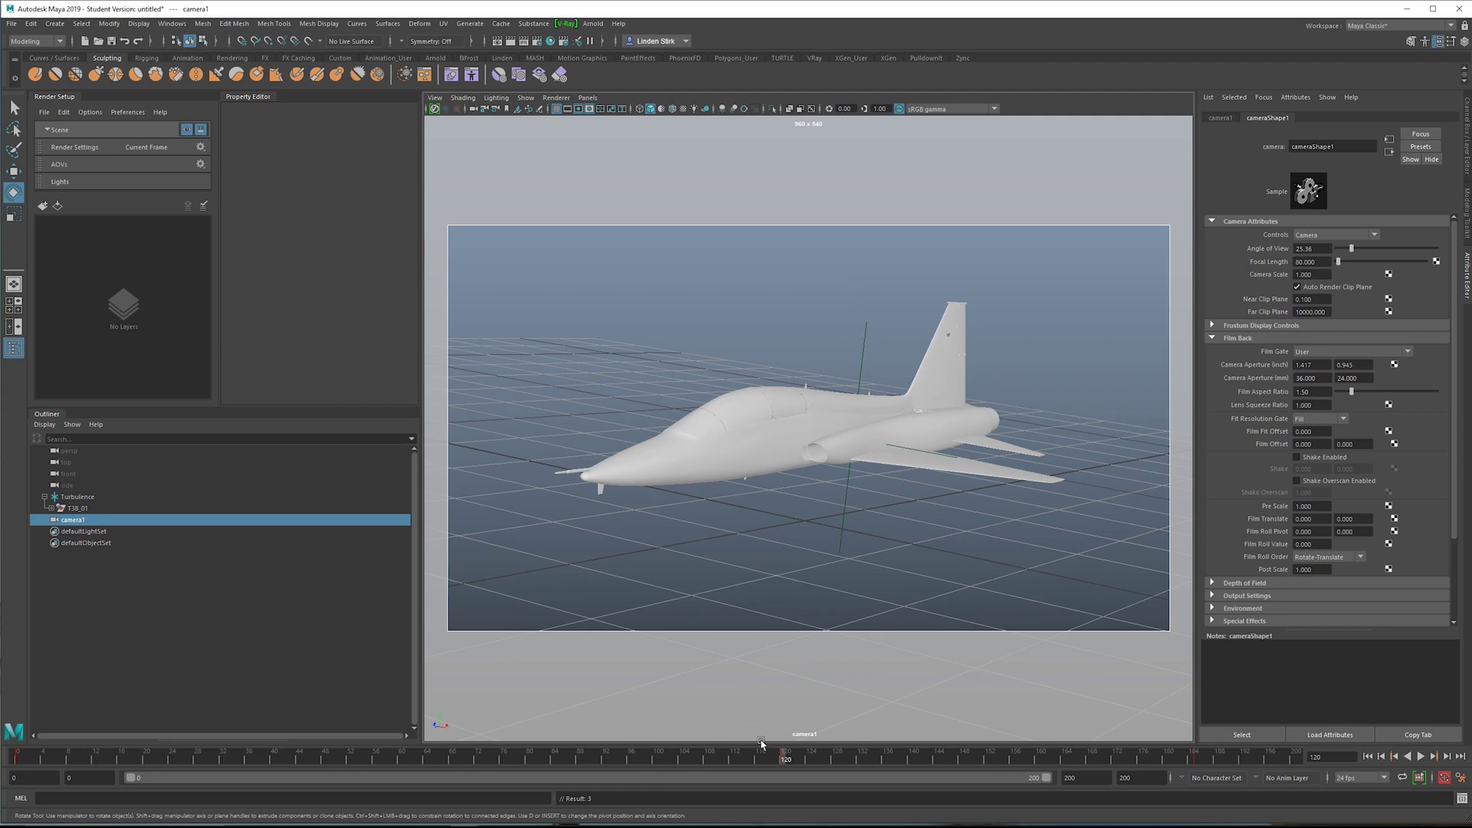
Step: Fine-tune camera1's framing at frames 0 and 120 and play back the camera move
drag(749, 767, 7, 790)
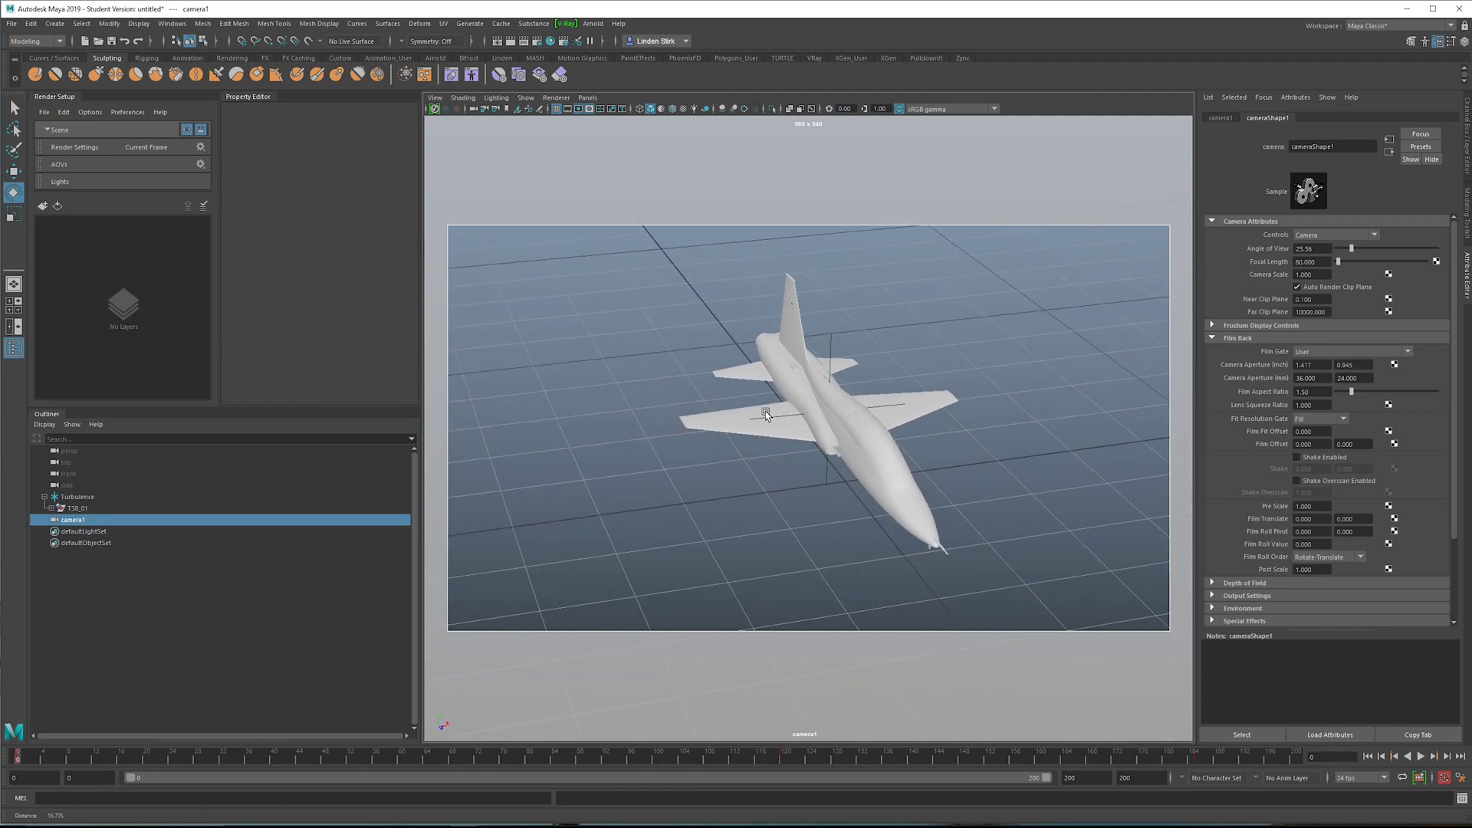
key(alt+v)
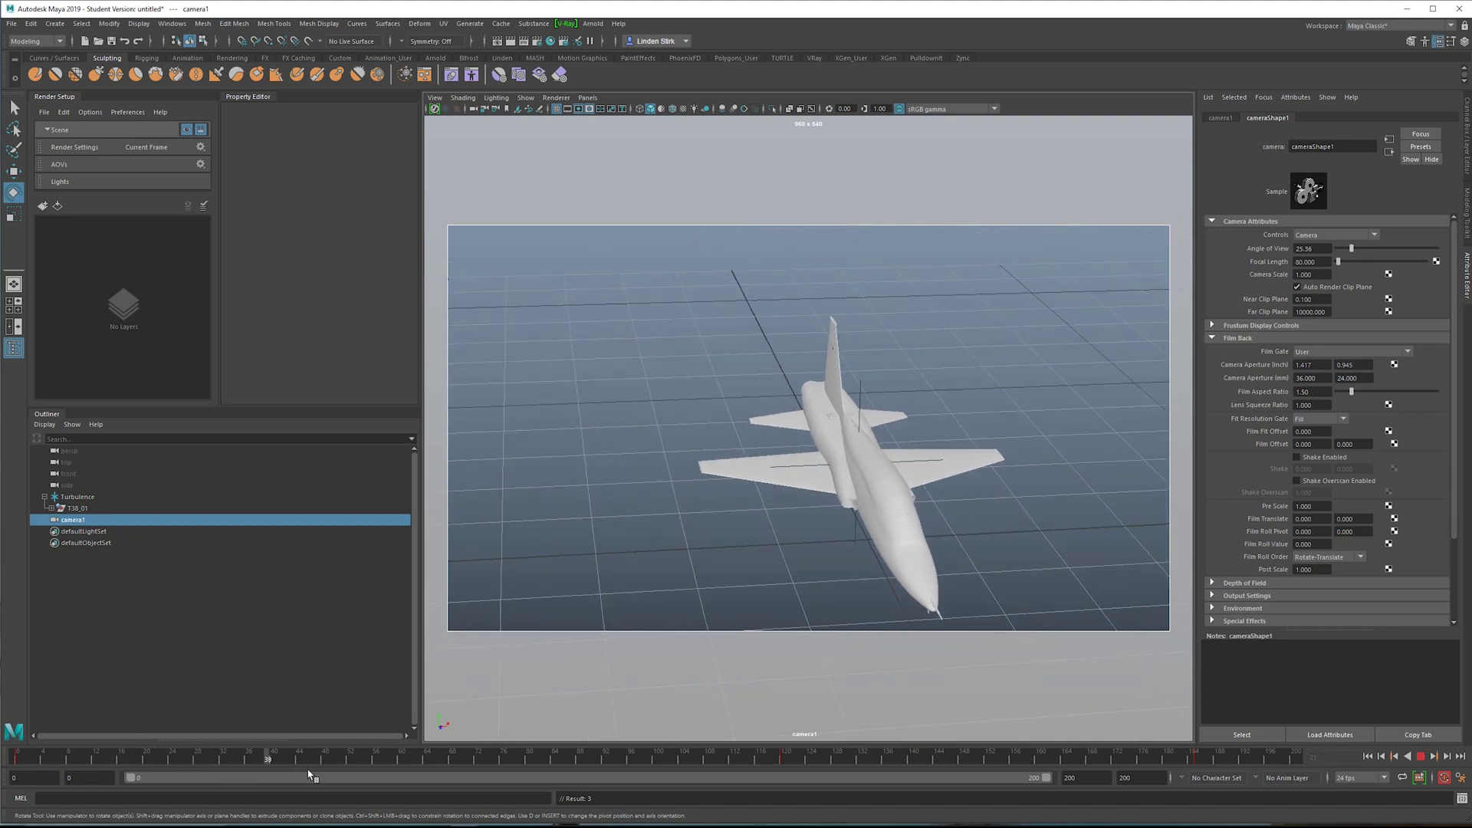
drag(462, 779, 782, 776)
alt+drag(617, 491, 700, 504)
key(alt+v)
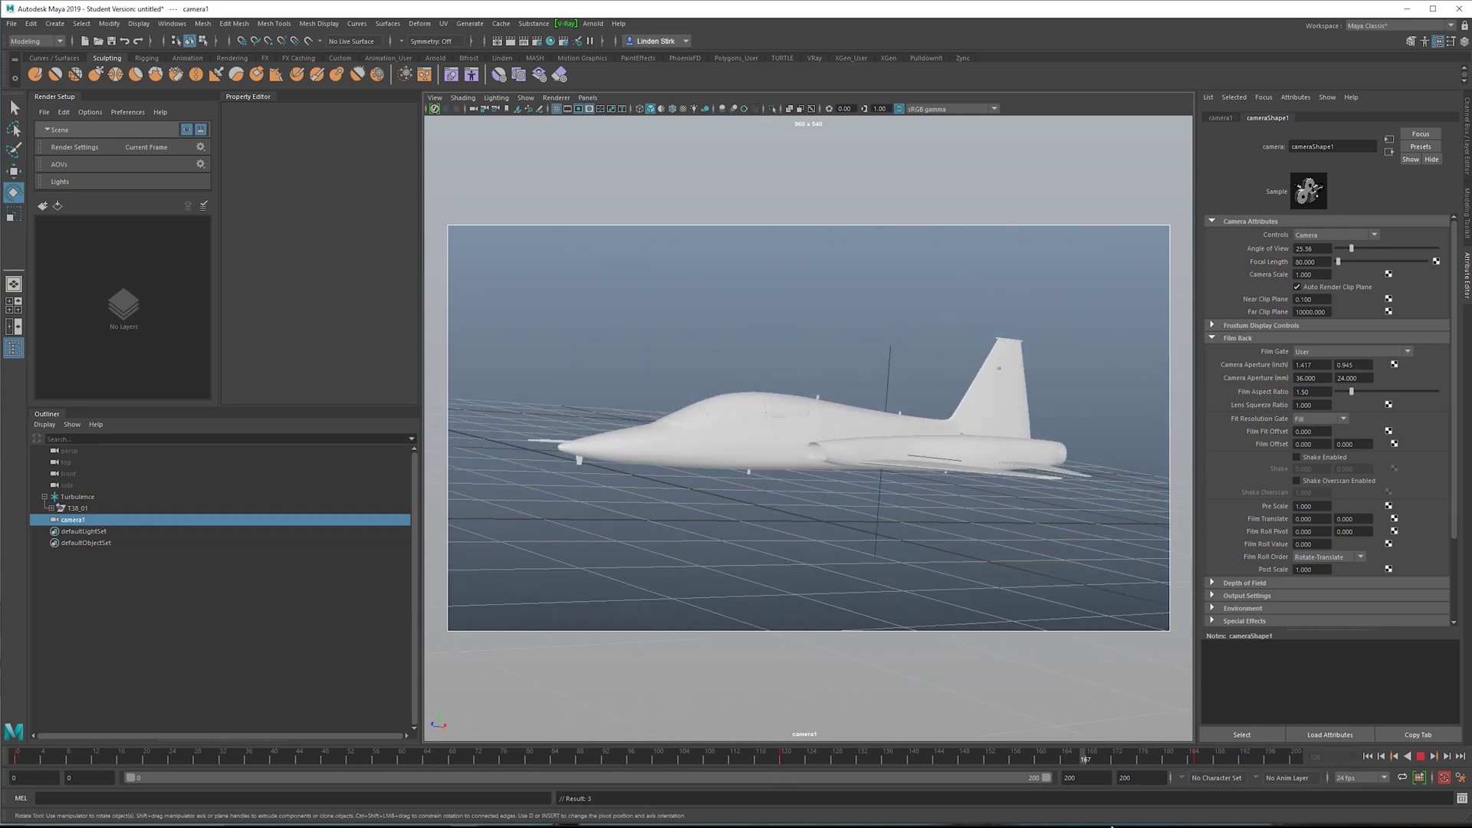
drag(1232, 827, 15, 802)
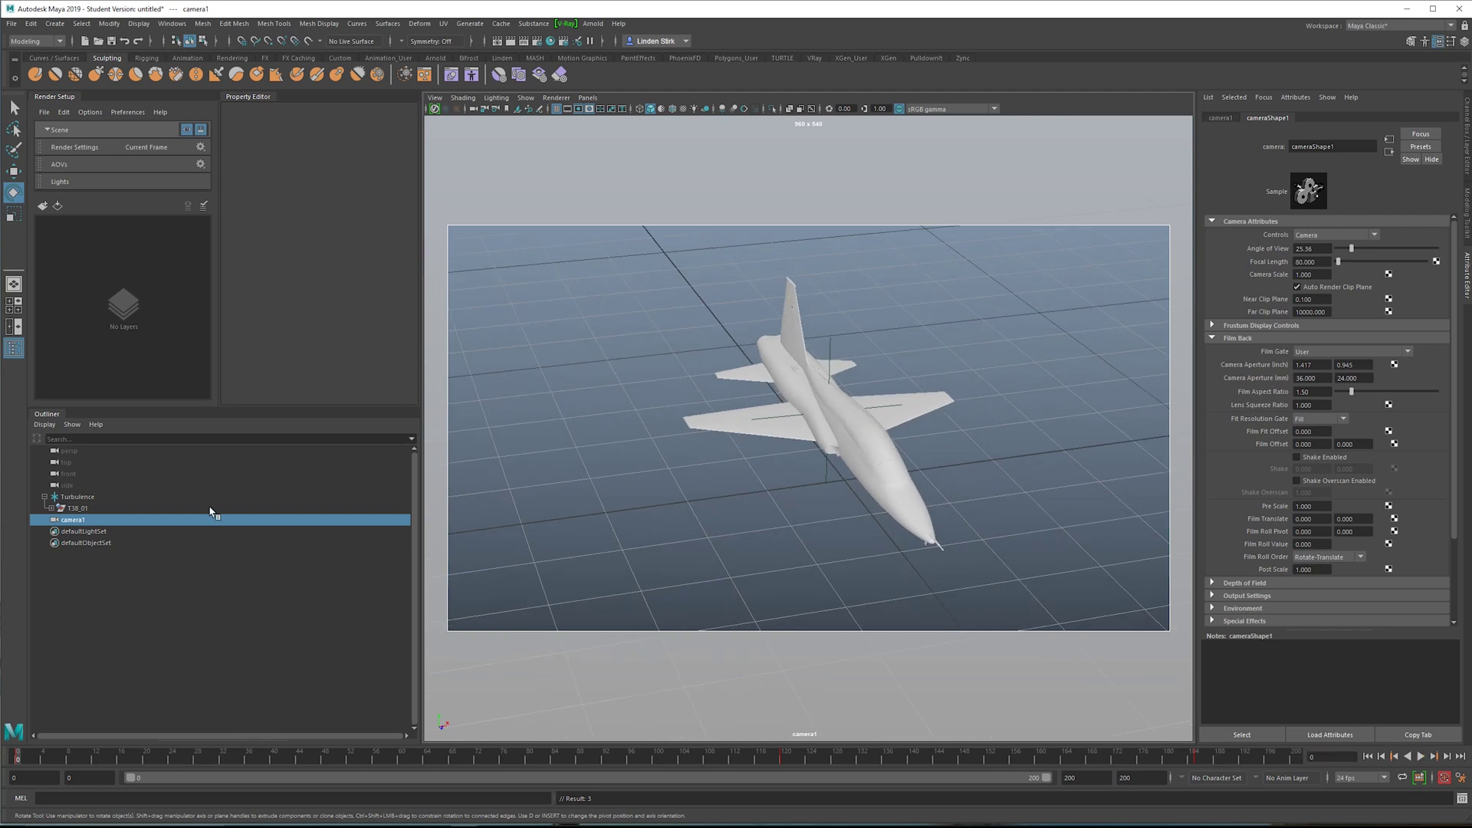
Step: Show camera1's animation curves in the Graph Editor and its transform values in the Channel Box
click(172, 23)
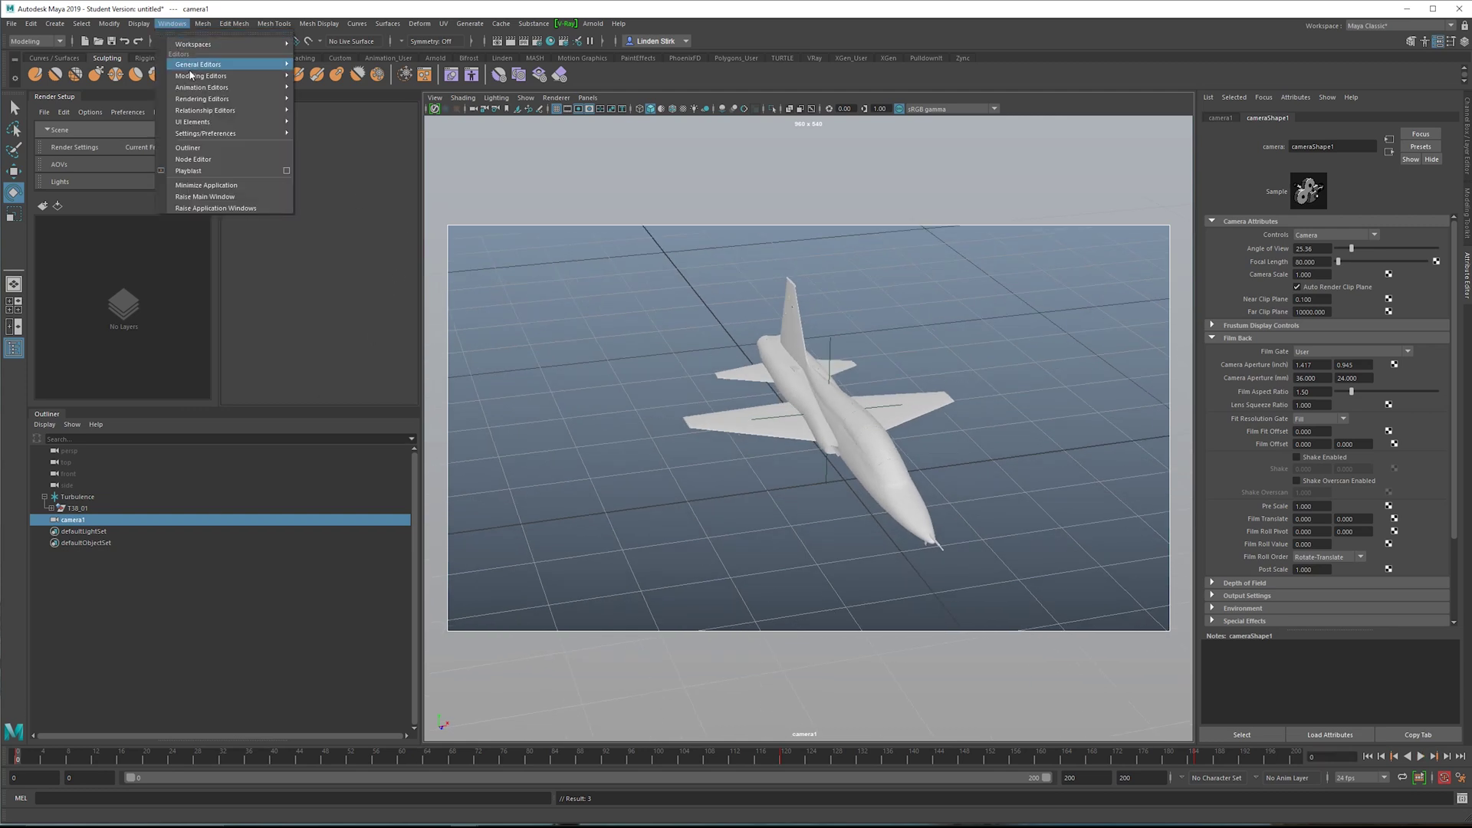
mouse_move(230, 87)
click(327, 100)
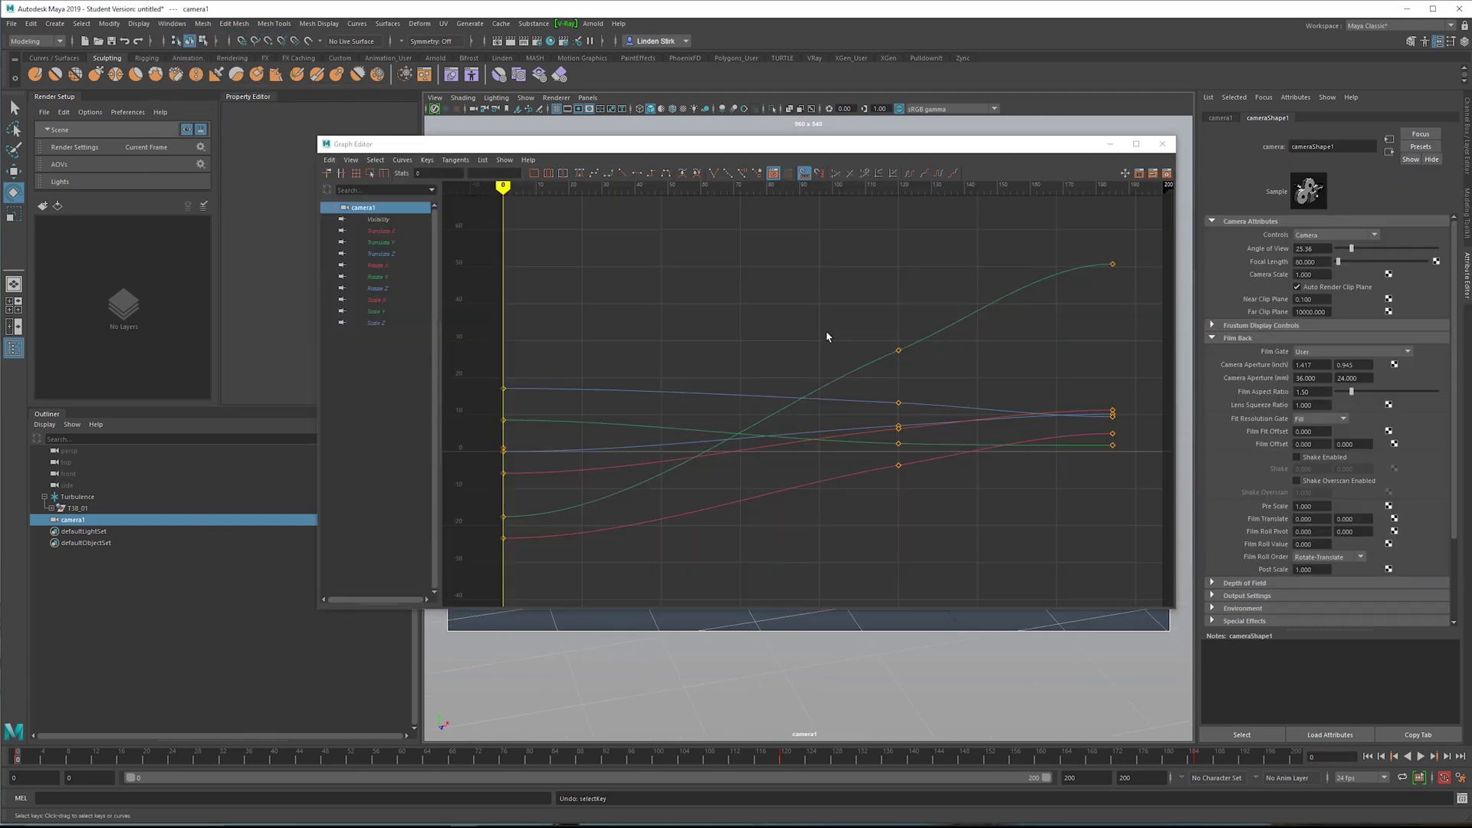
drag(729, 143, 571, 133)
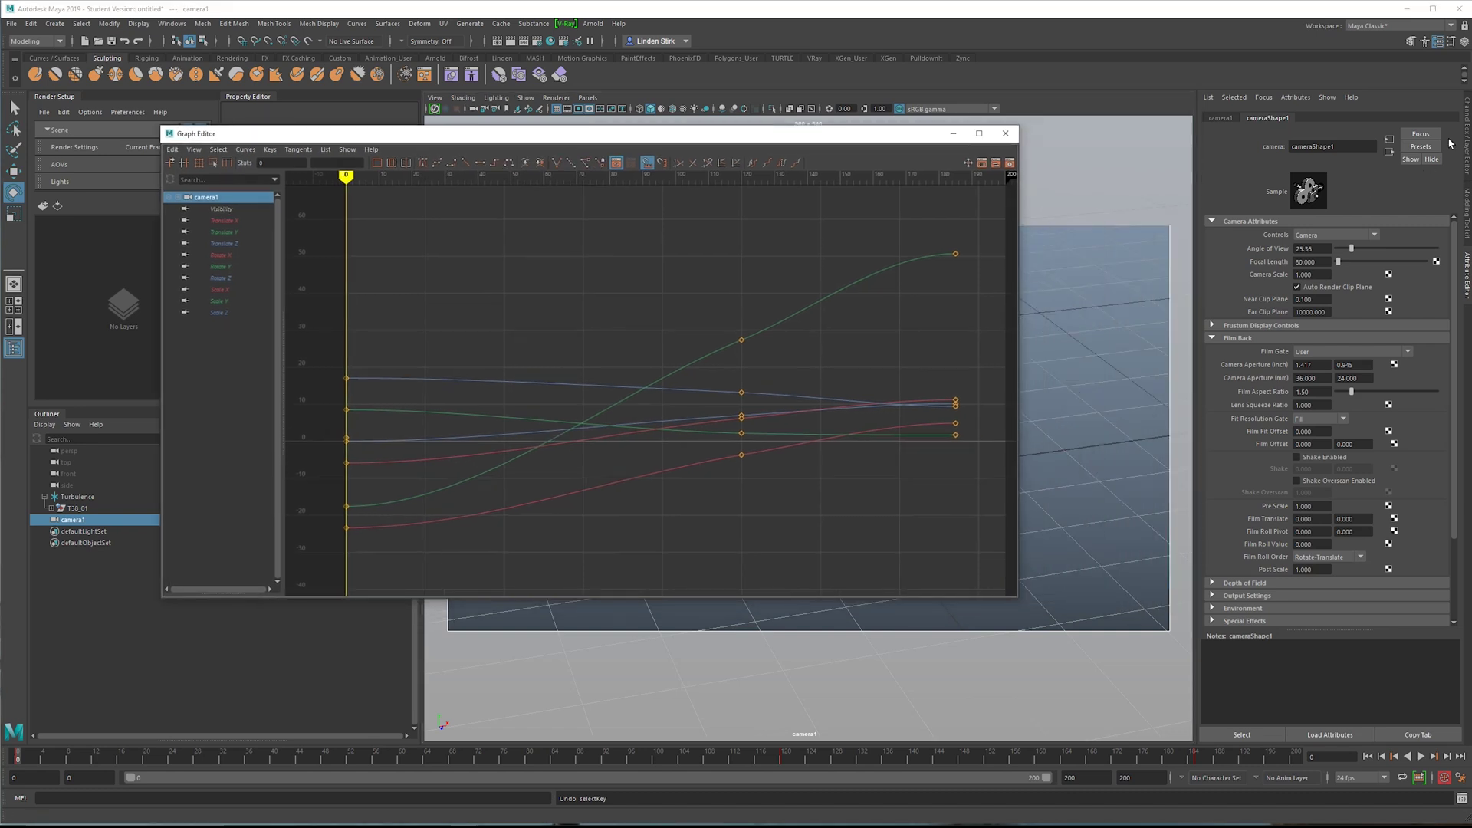
click(1467, 122)
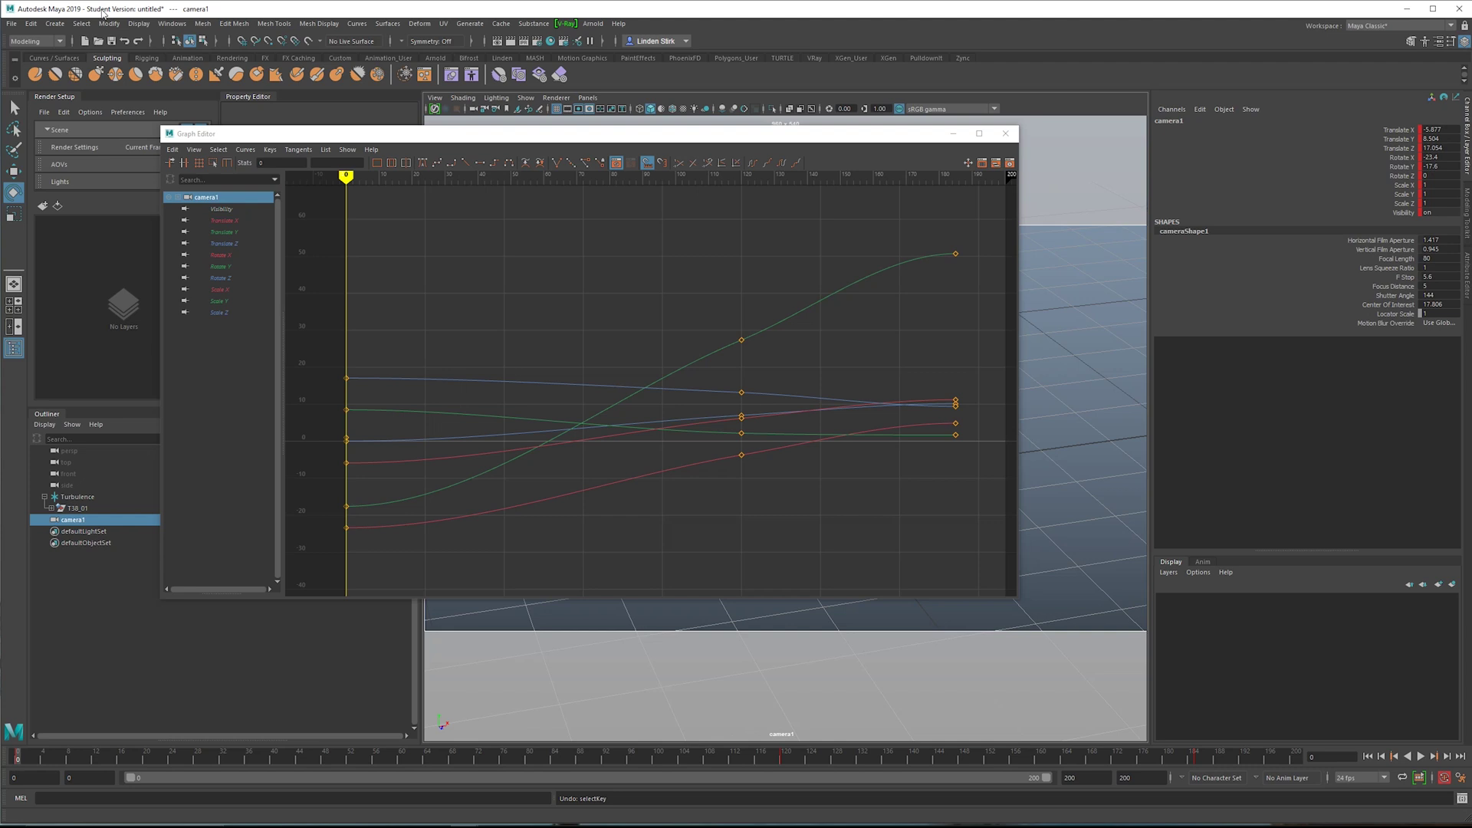
Step: Delete the static channels of camera1
click(30, 27)
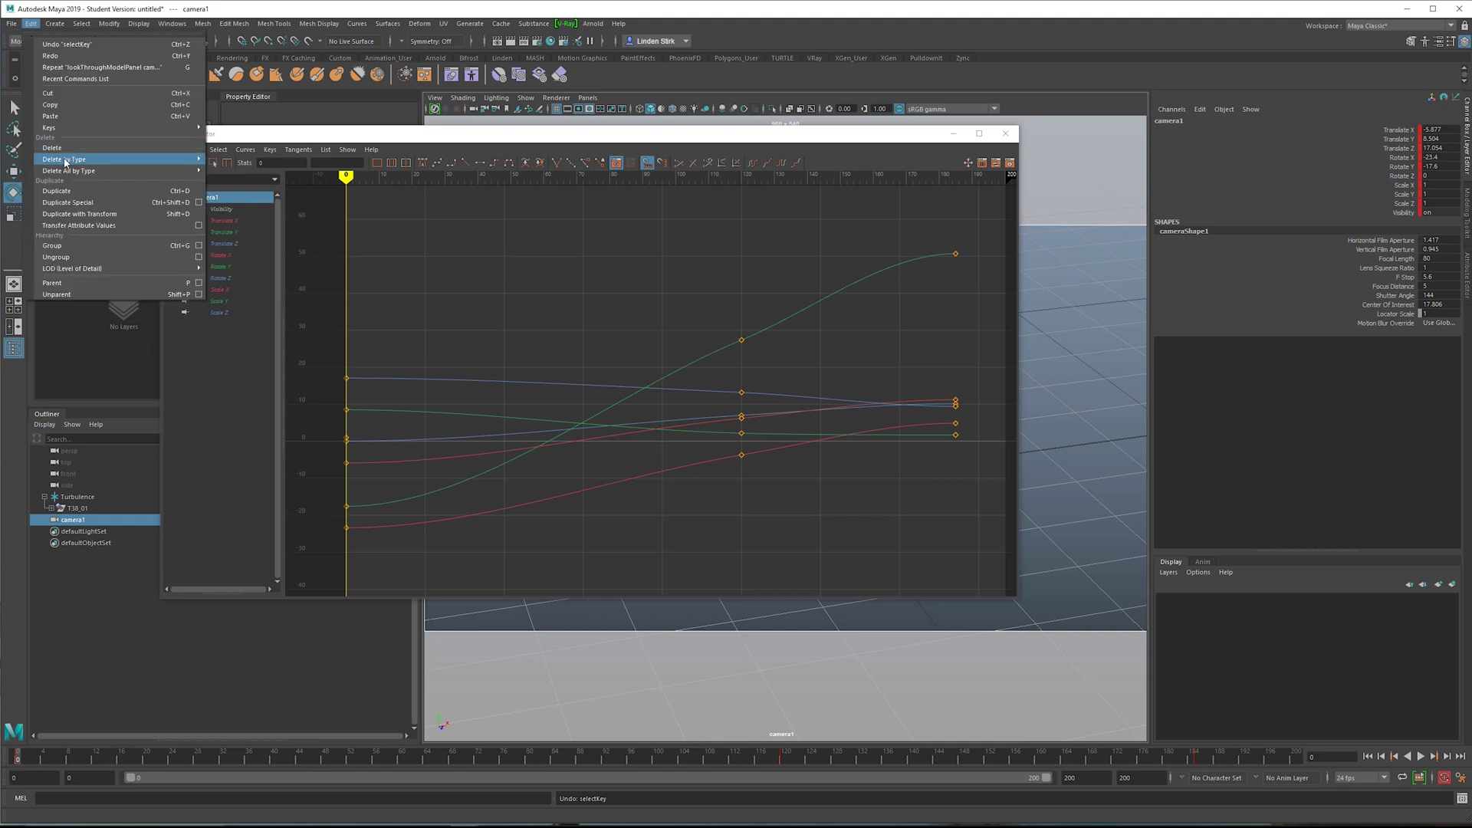
mouse_move(65, 160)
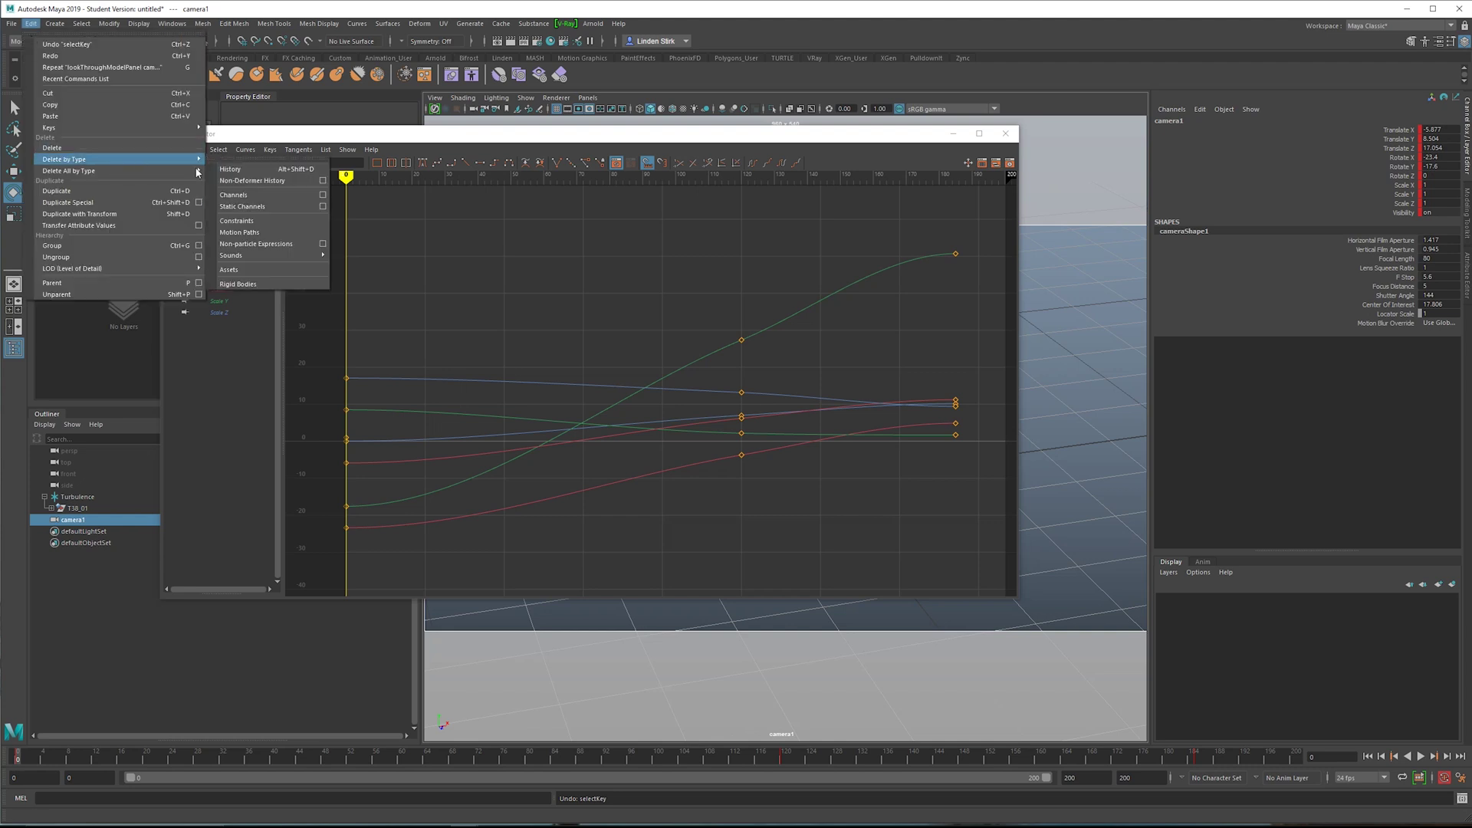
click(269, 204)
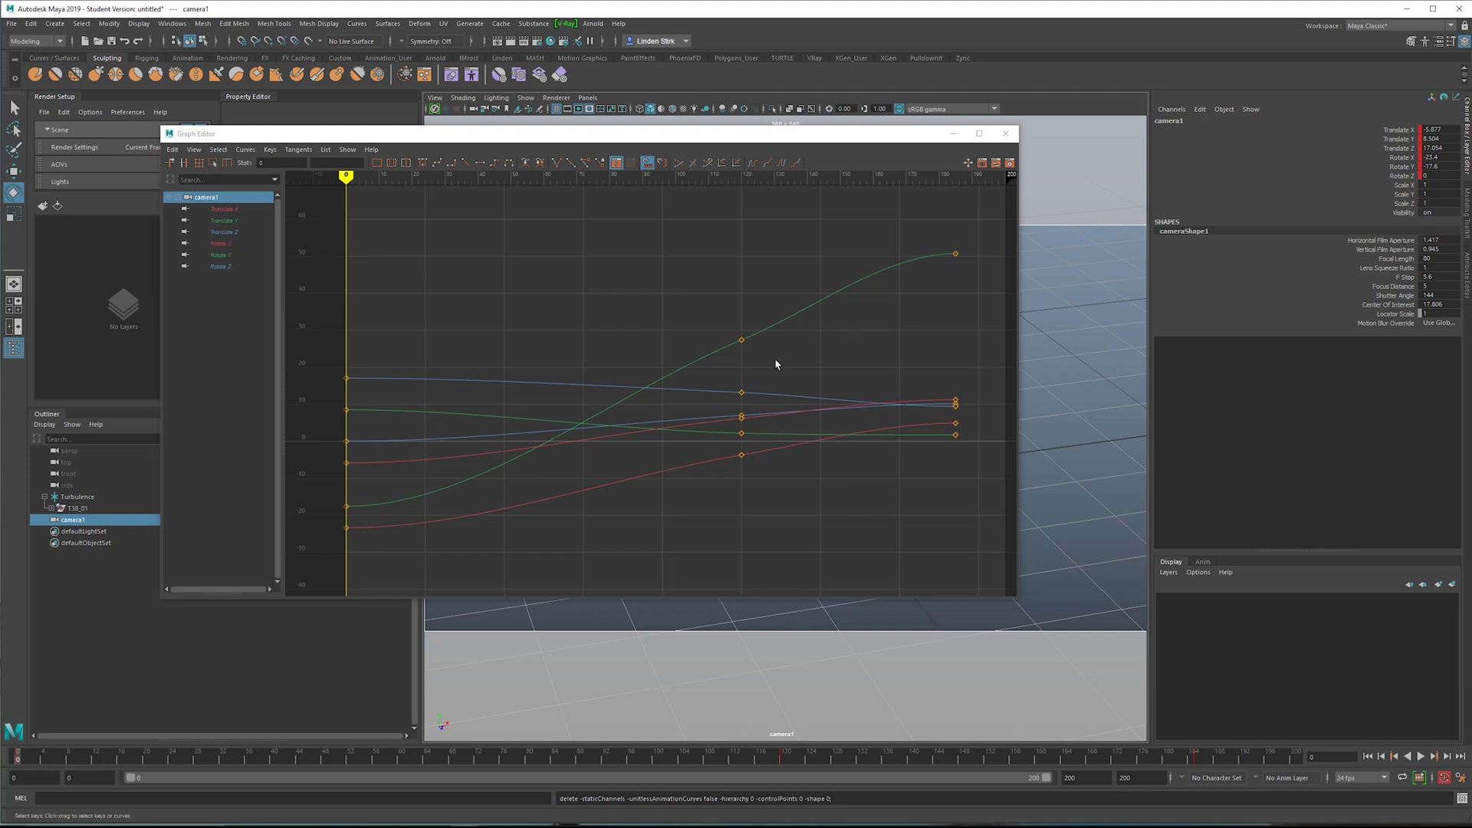
Step: Set the tangents of all camera1 keys at frame 0 to linear
drag(320, 352, 374, 549)
key(ctrl+z)
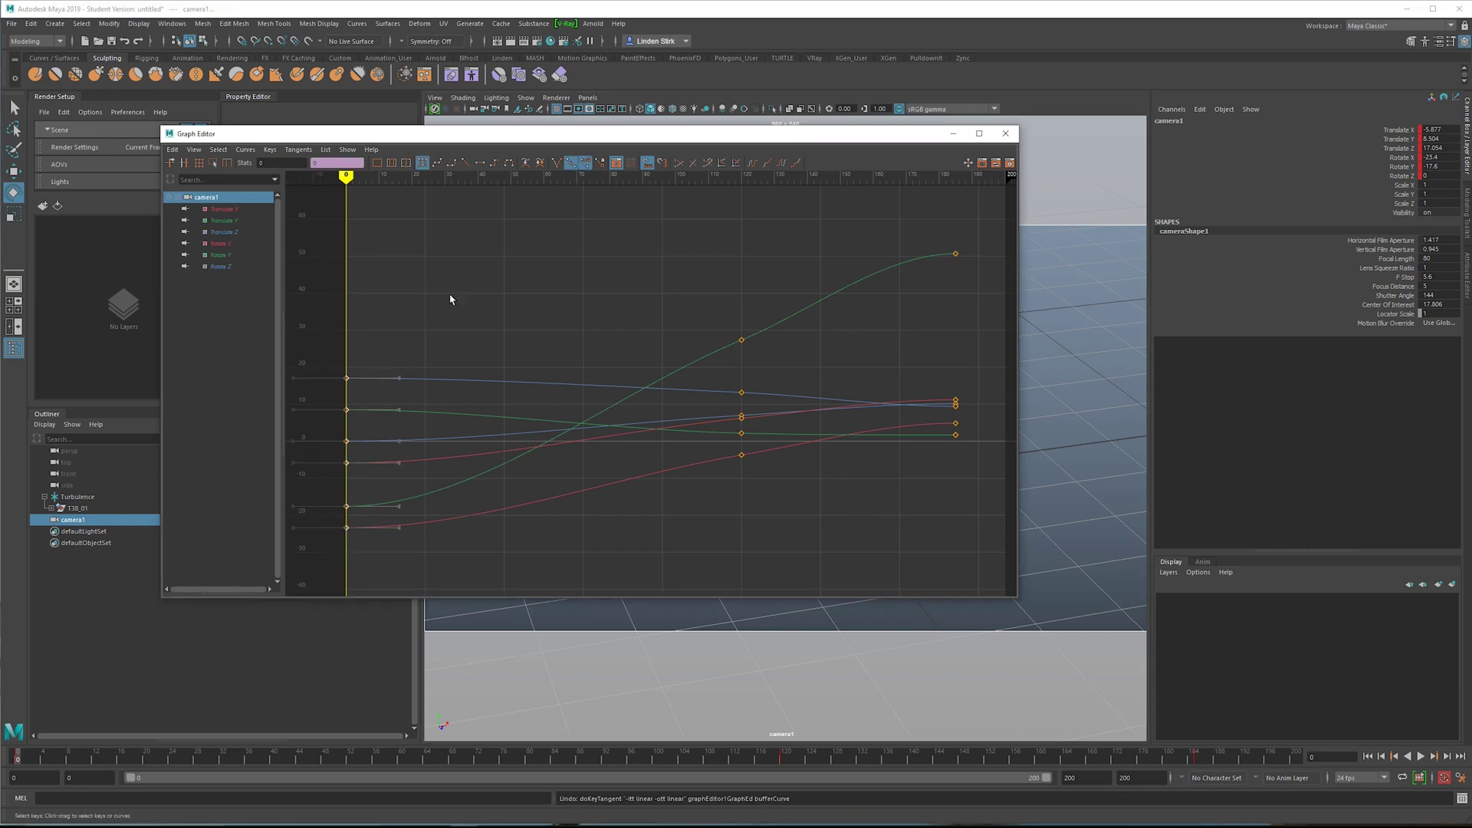
click(465, 162)
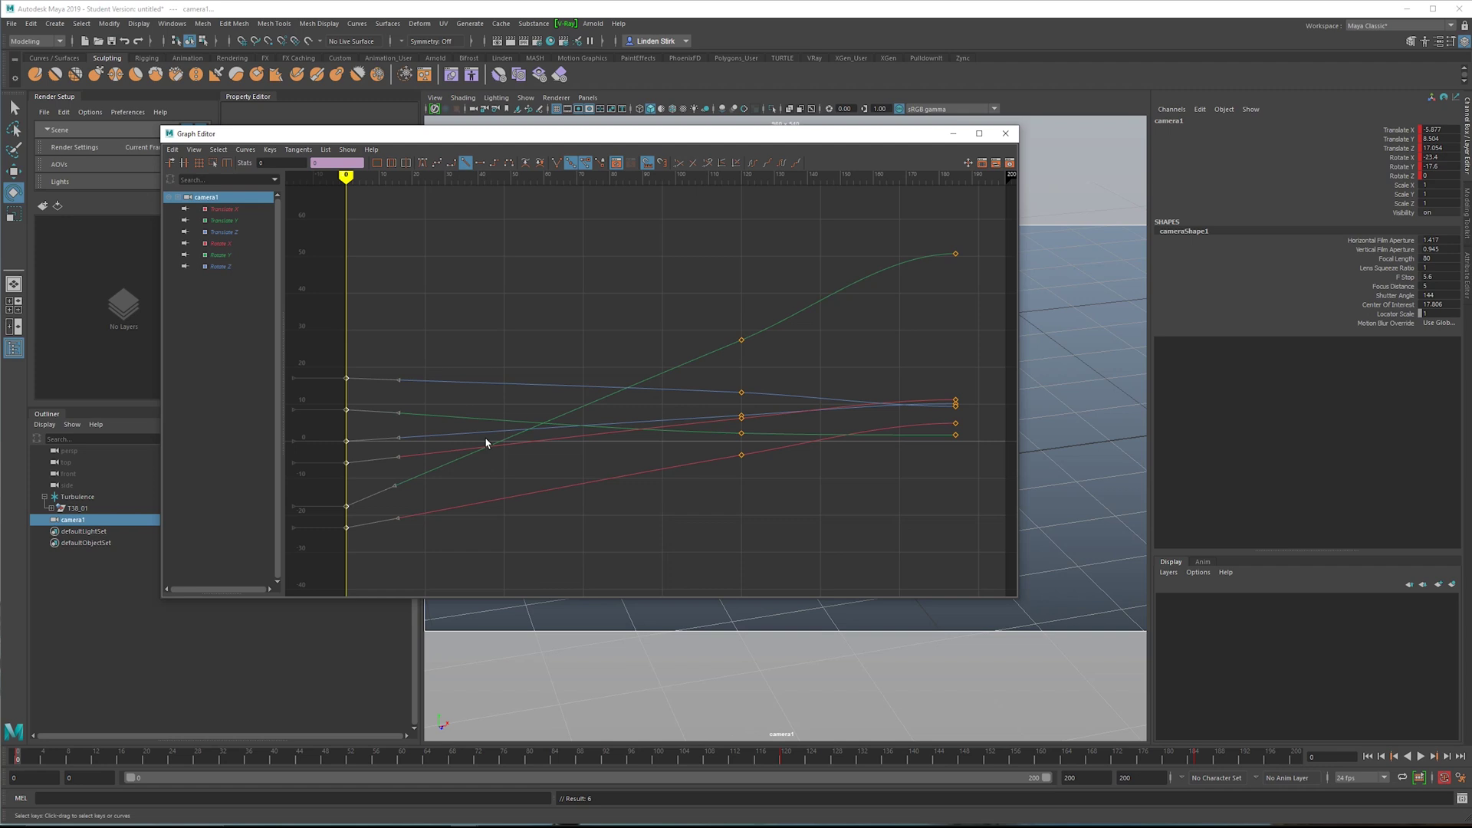
Step: Close the Graph Editor after checking the curves and save the scene as Plane Compositing v001.mb
mouse_move(829, 237)
mouse_down()
mouse_move(867, 237)
mouse_move(671, 236)
mouse_move(753, 239)
mouse_up()
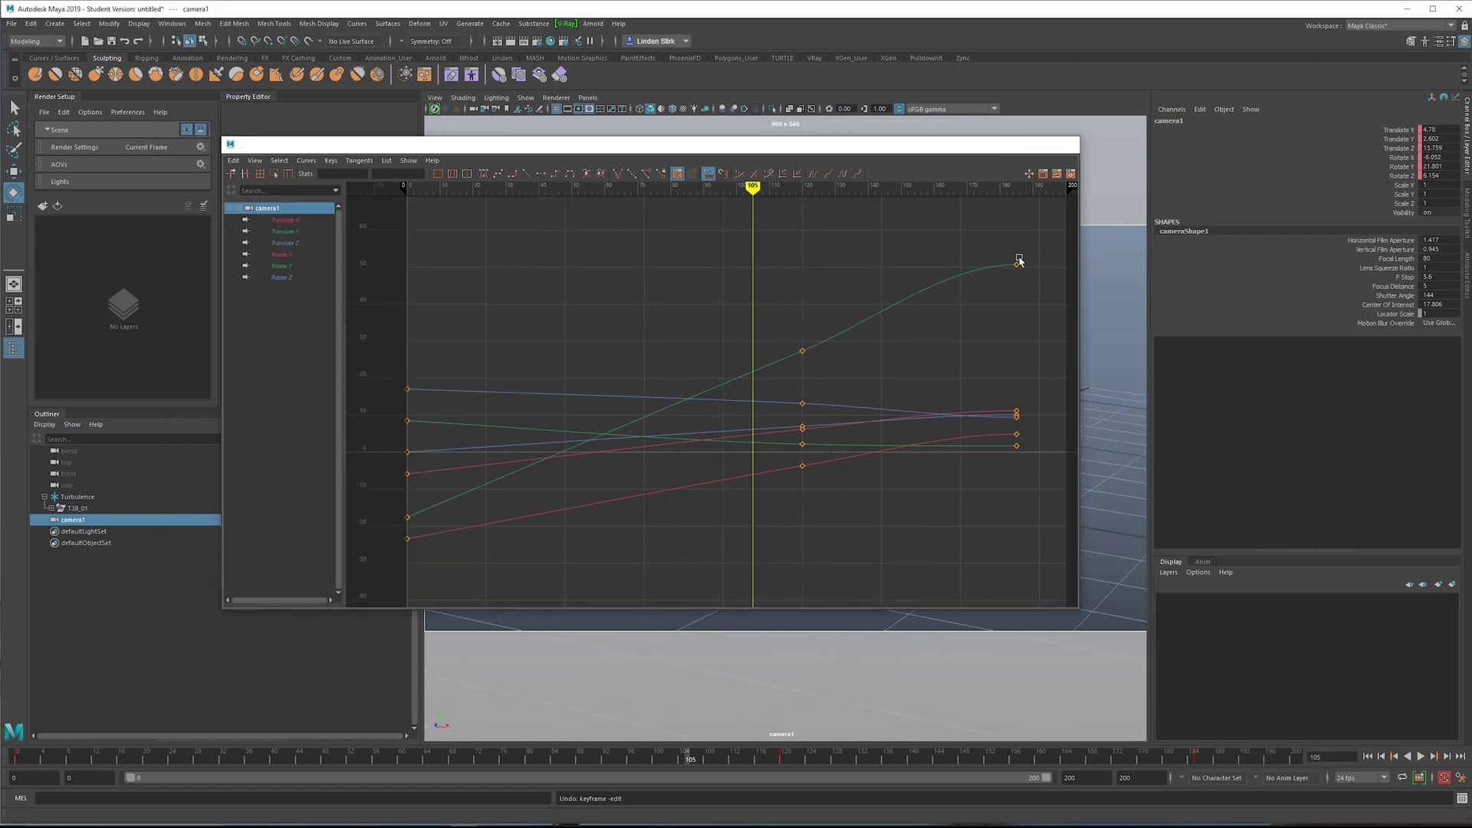
click(1065, 144)
key(alt+v)
drag(4, 762, 5, 761)
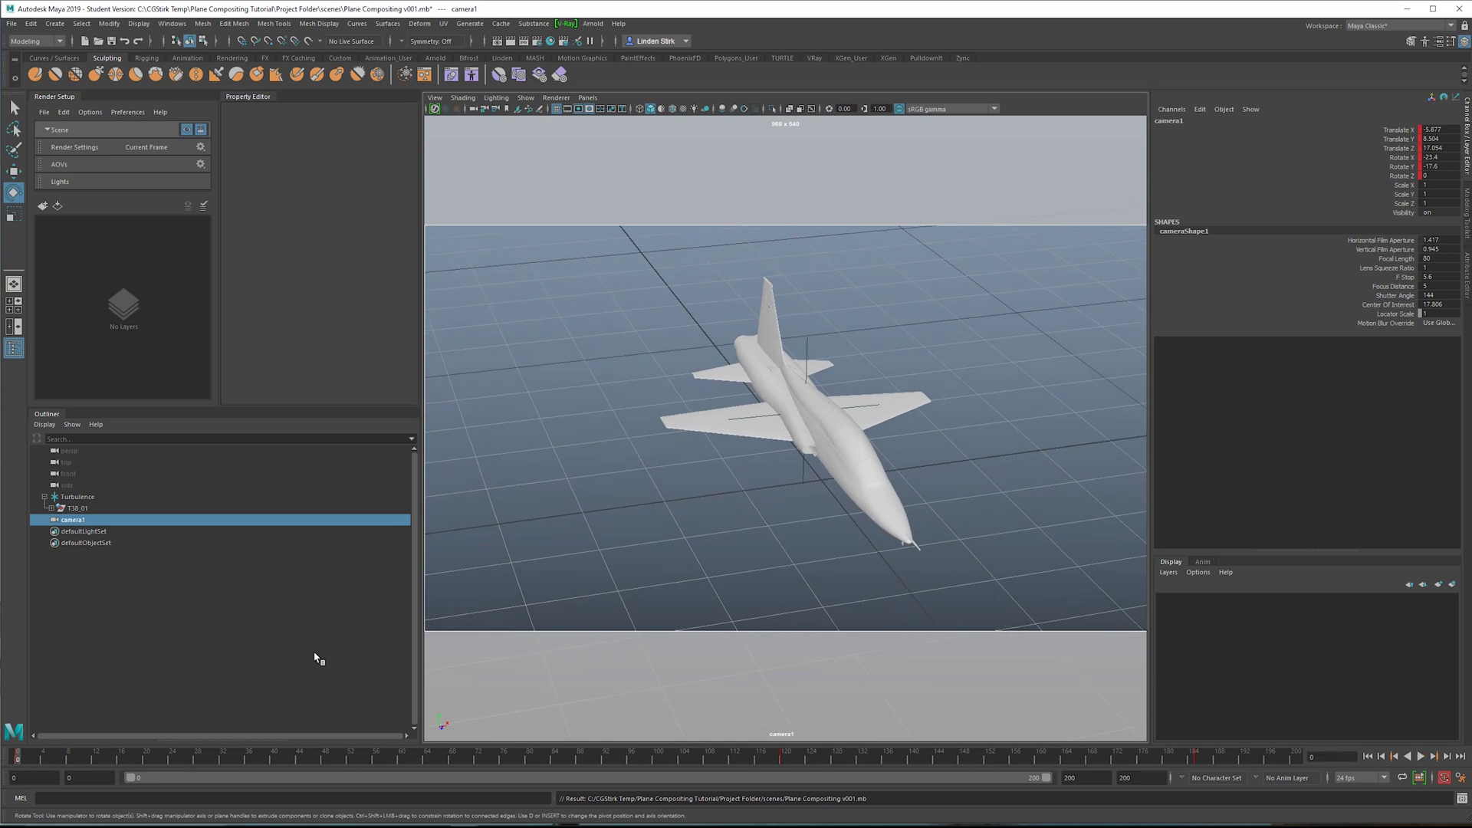
Step: Shift camera1 at frame 0 so the plane sits slightly higher in the gate, and play back the move
alt+middle_drag(834, 378, 824, 349)
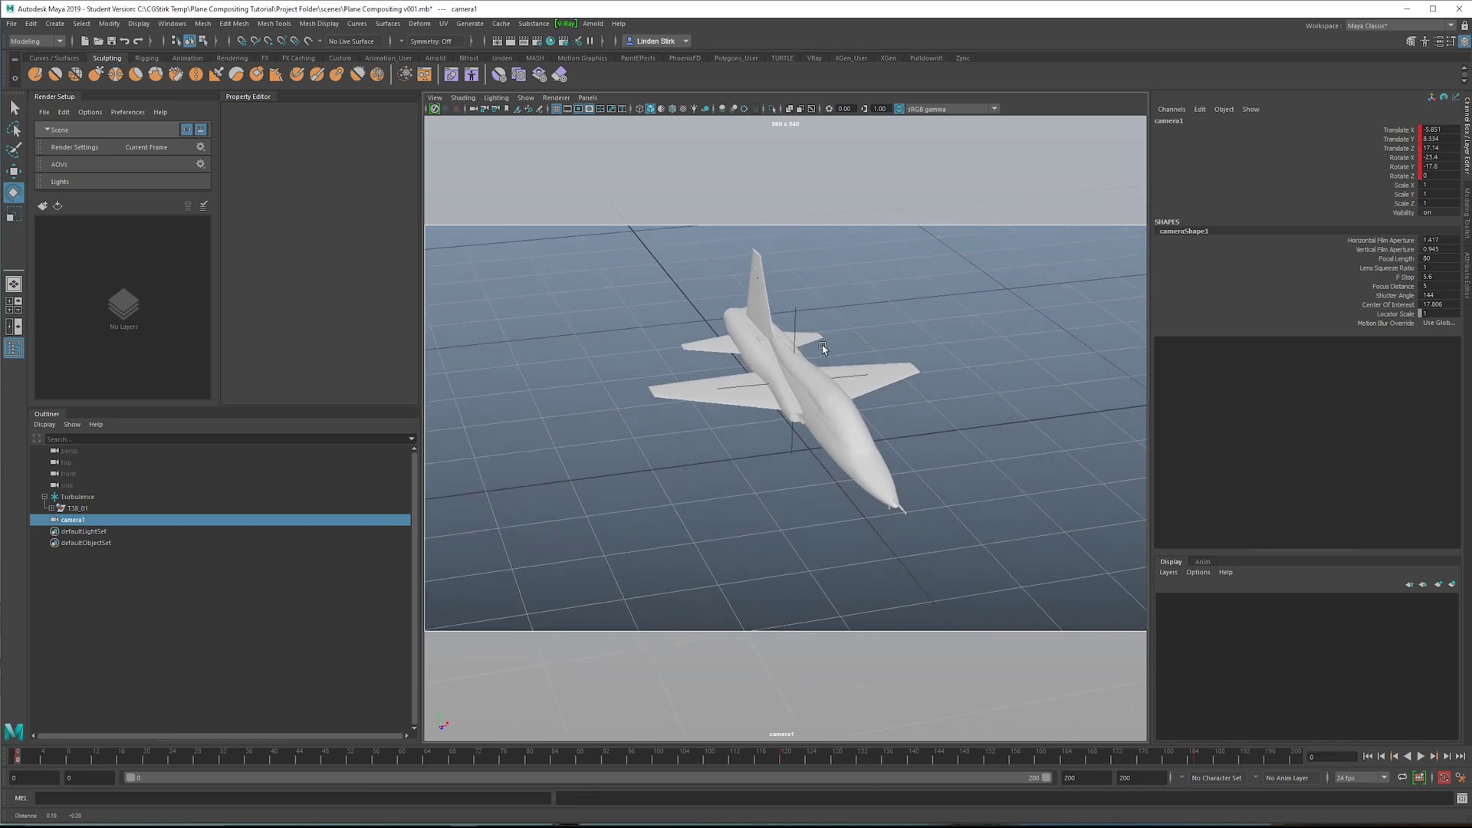
key(alt+v)
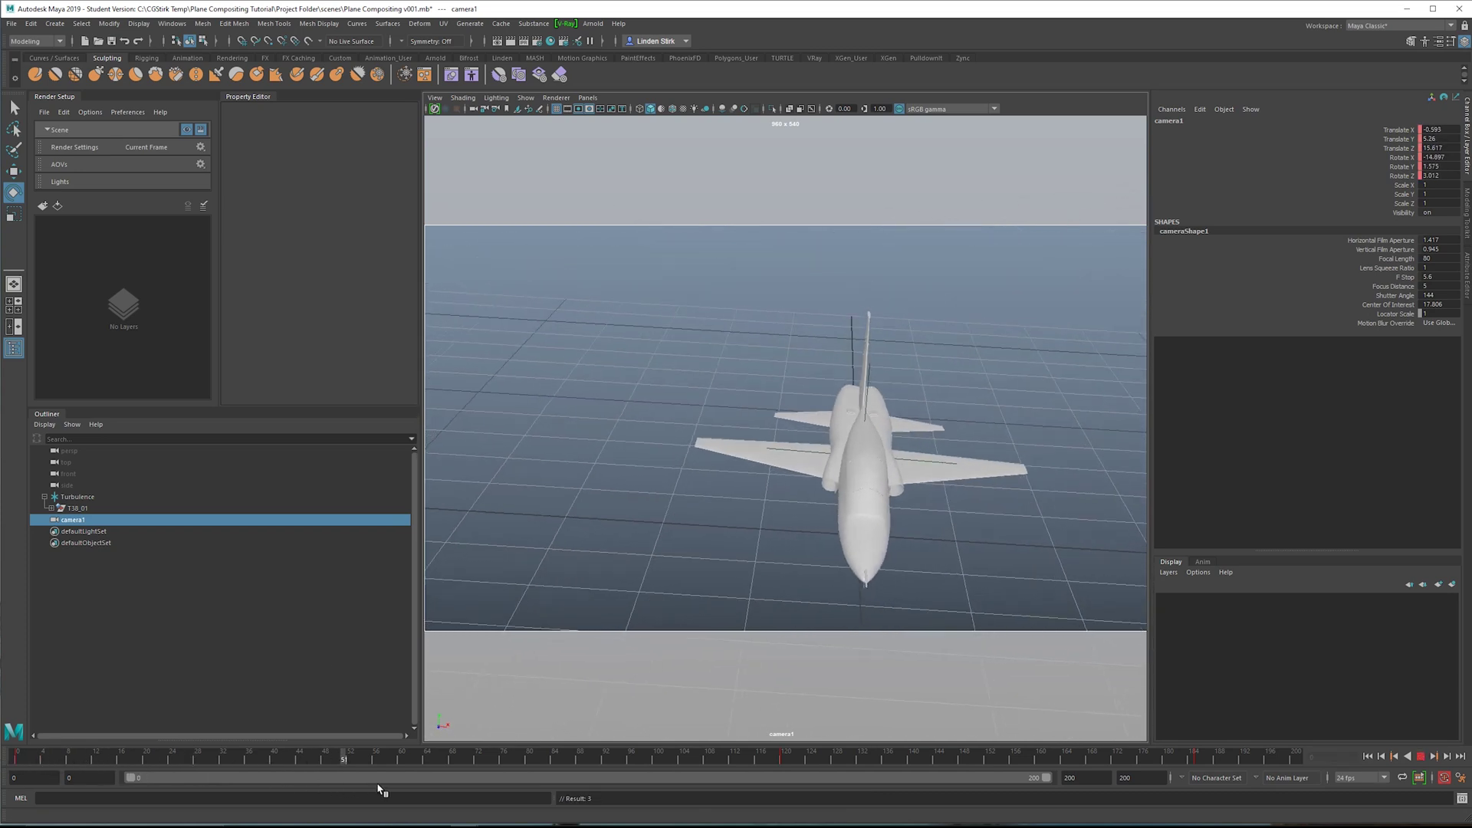
drag(559, 811, 9, 782)
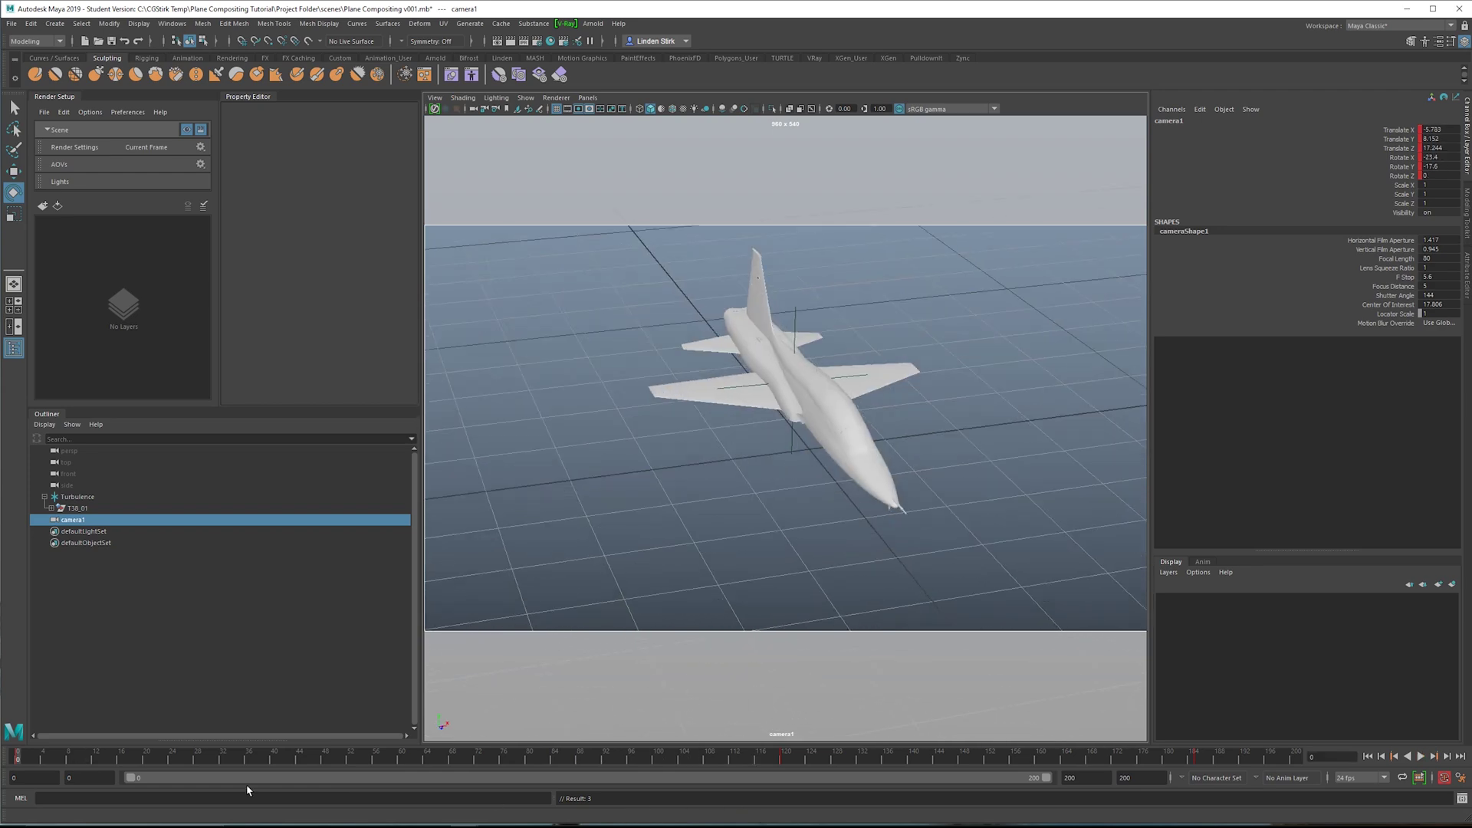